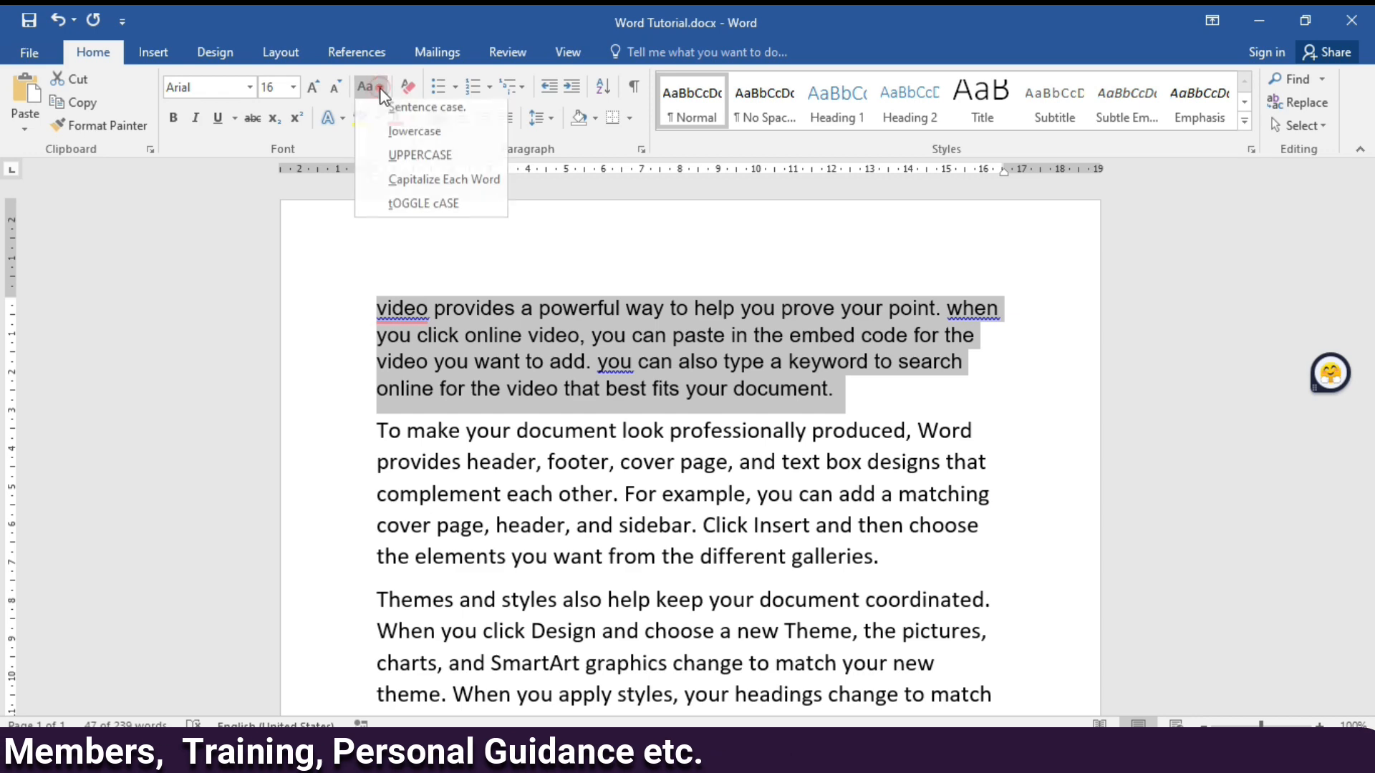
- Change the selected first paragraph's case to UPPERCASE, and replace that with Capitalize Each Word
{"action": "left_click", "coordinate": [419, 161]}
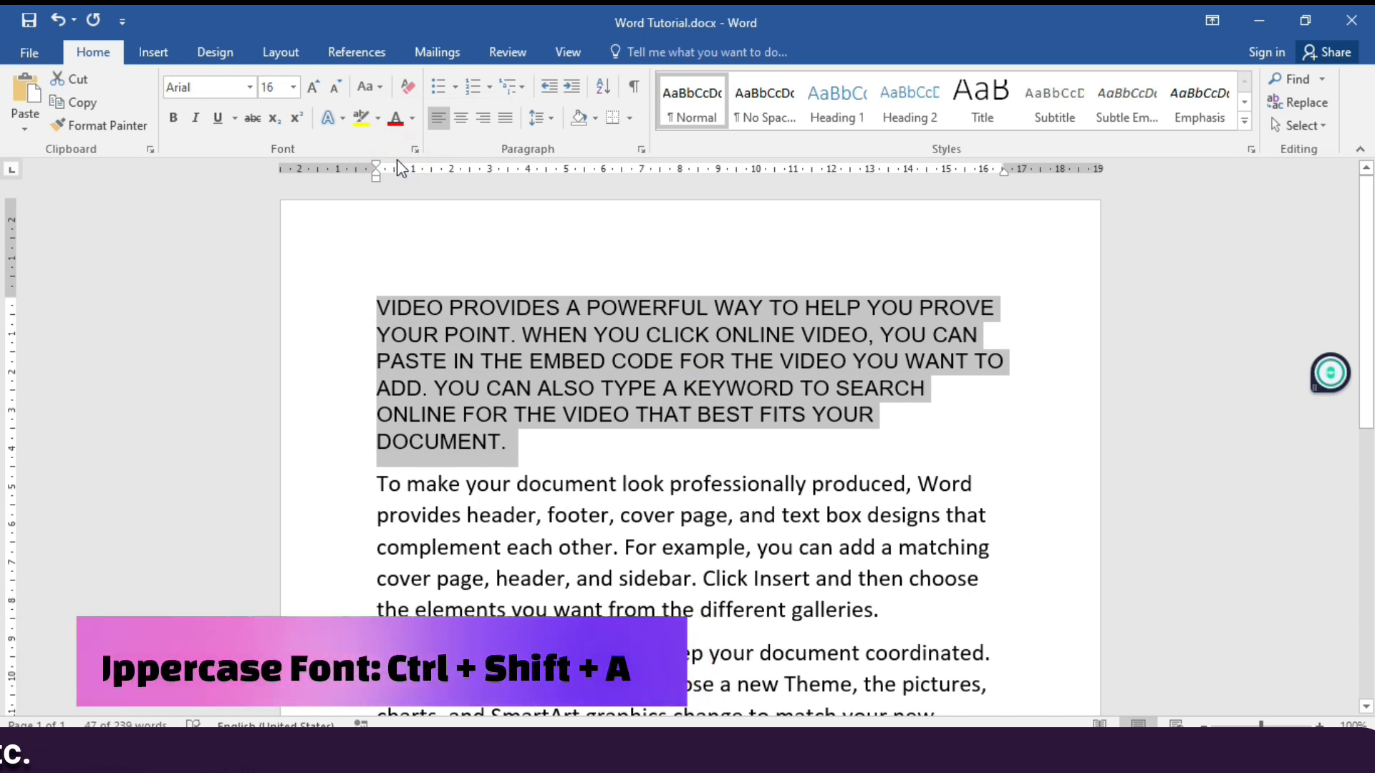
{"action": "left_click", "coordinate": [370, 87]}
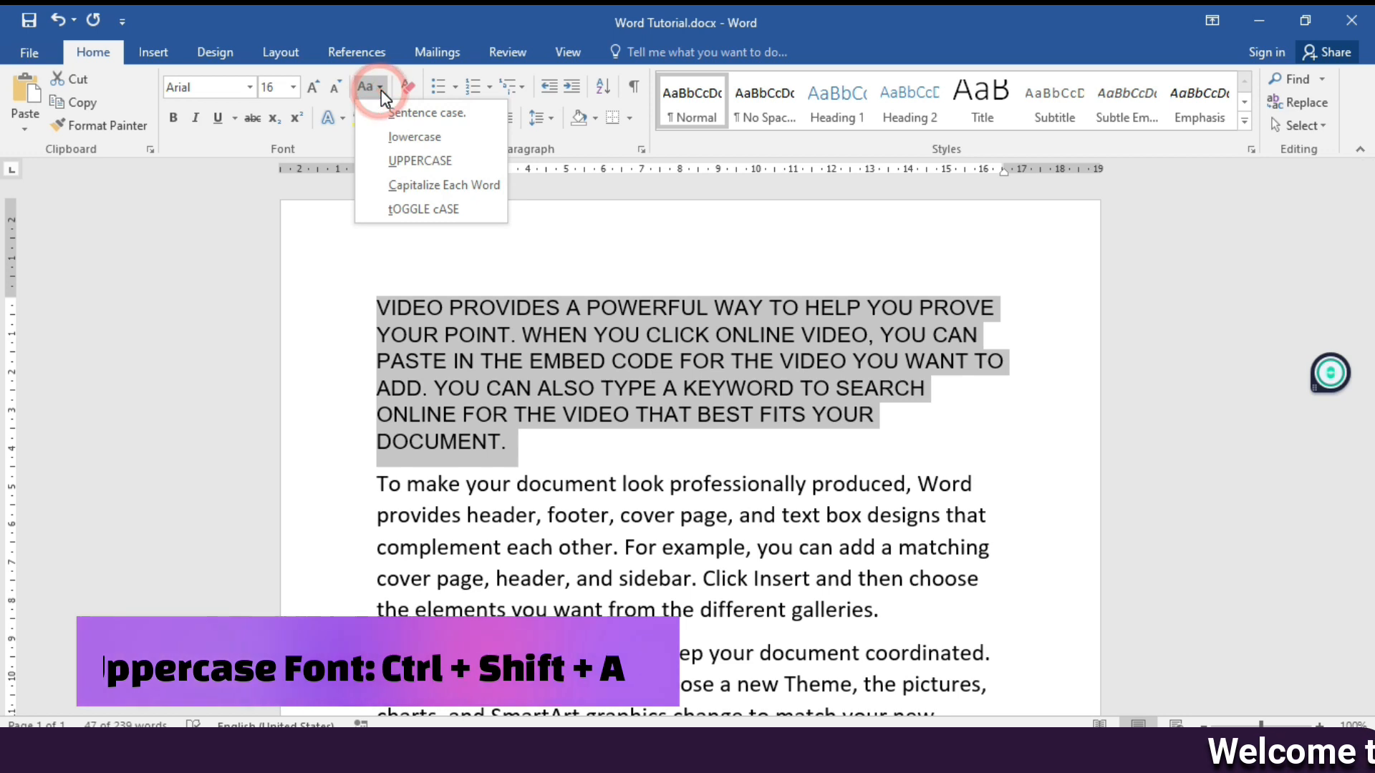
{"action": "left_click", "coordinate": [401, 186]}
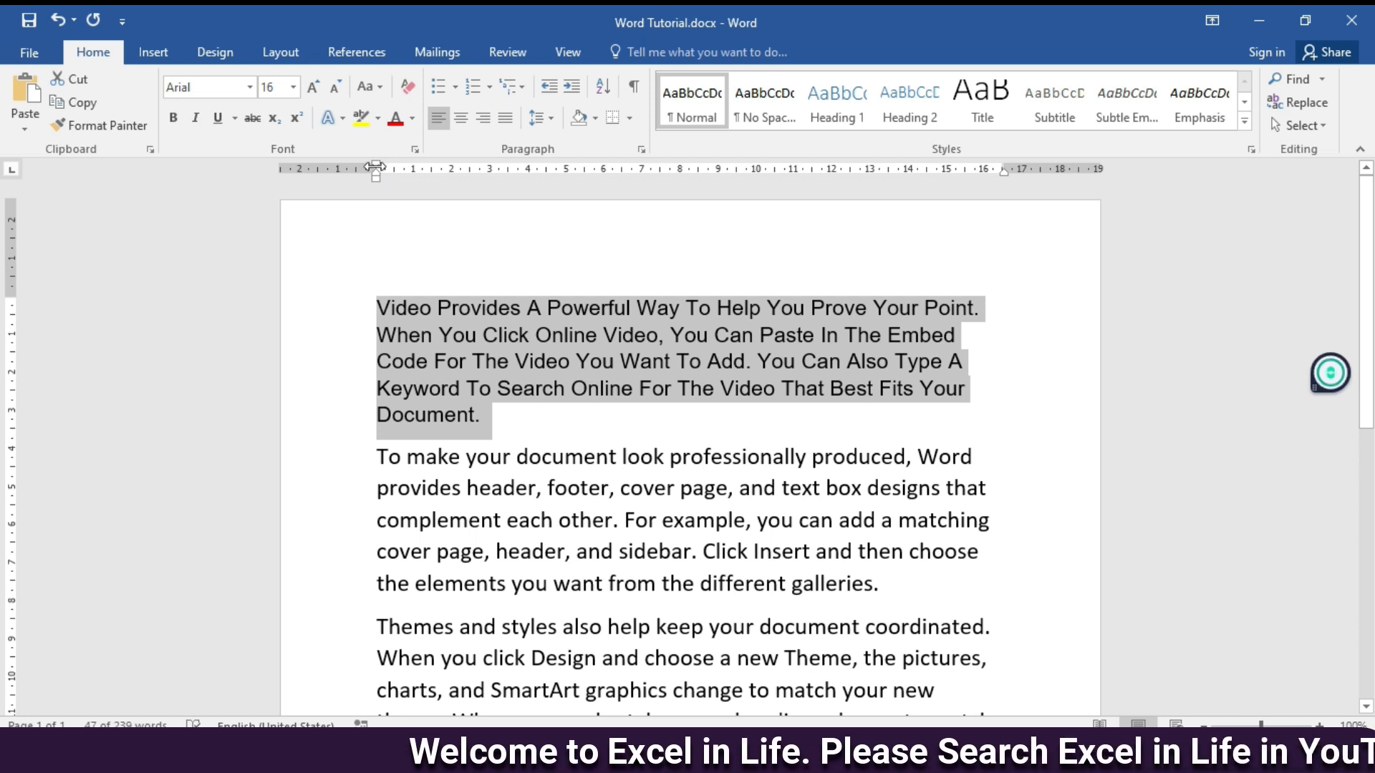
- Apply tOGGLE cASE to the selected first paragraph, and replace it with Sentence case
{"action": "left_click", "coordinate": [381, 88]}
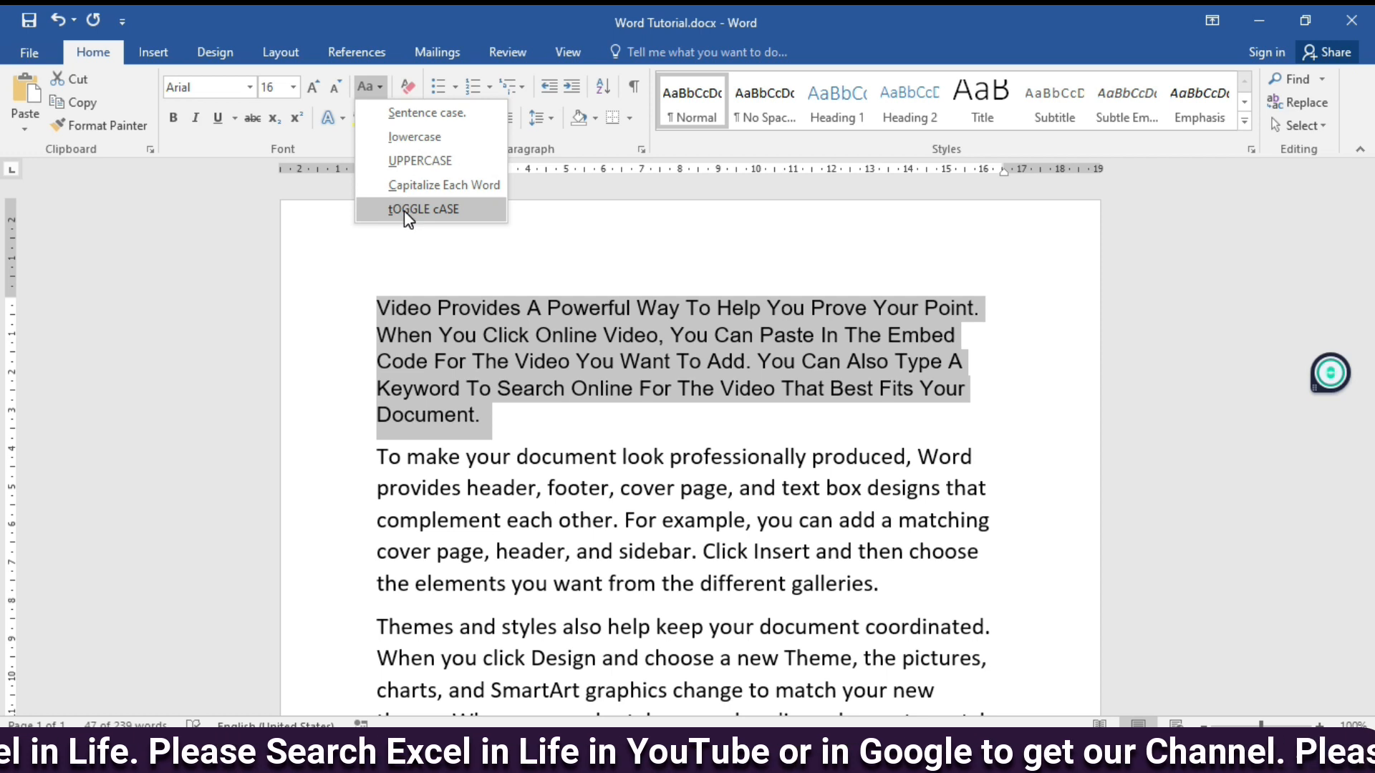
{"action": "left_click", "coordinate": [410, 209]}
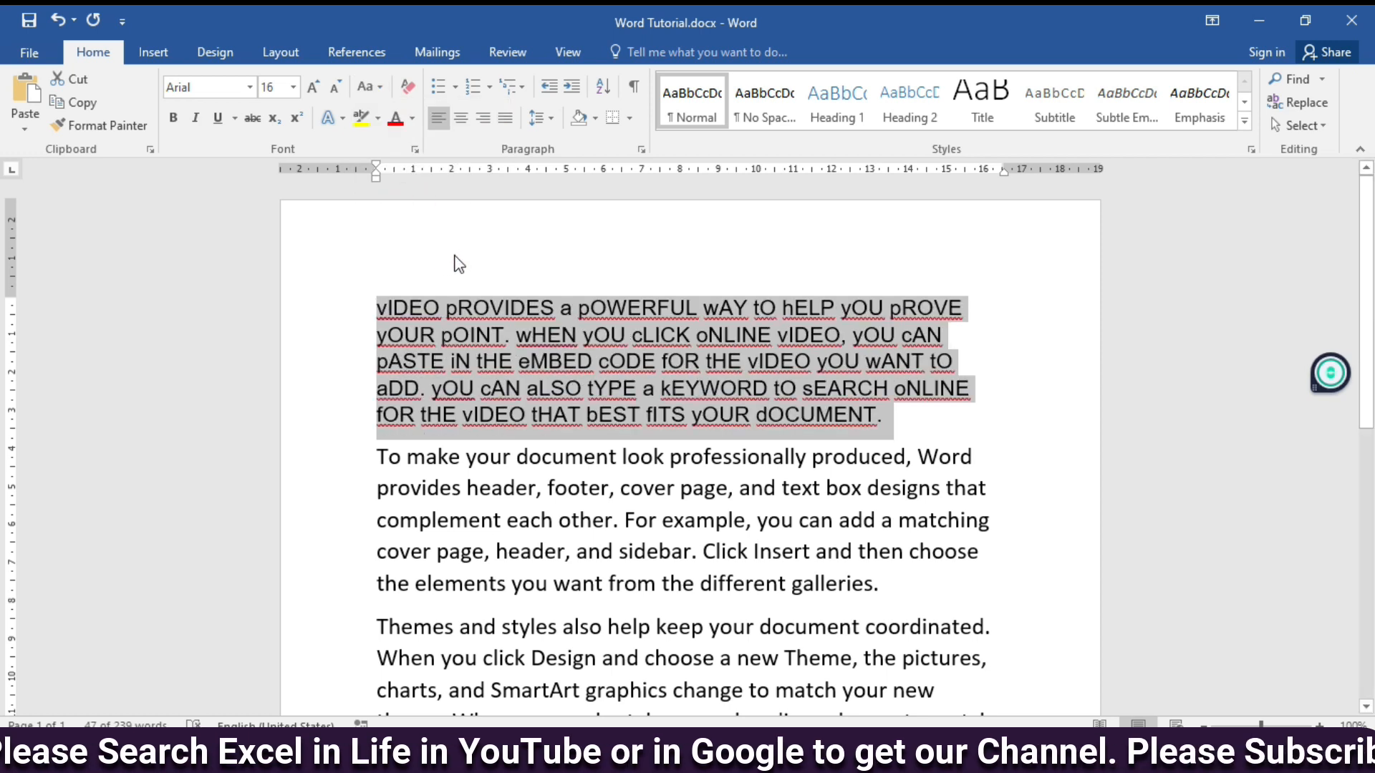
{"action": "left_click", "coordinate": [369, 87]}
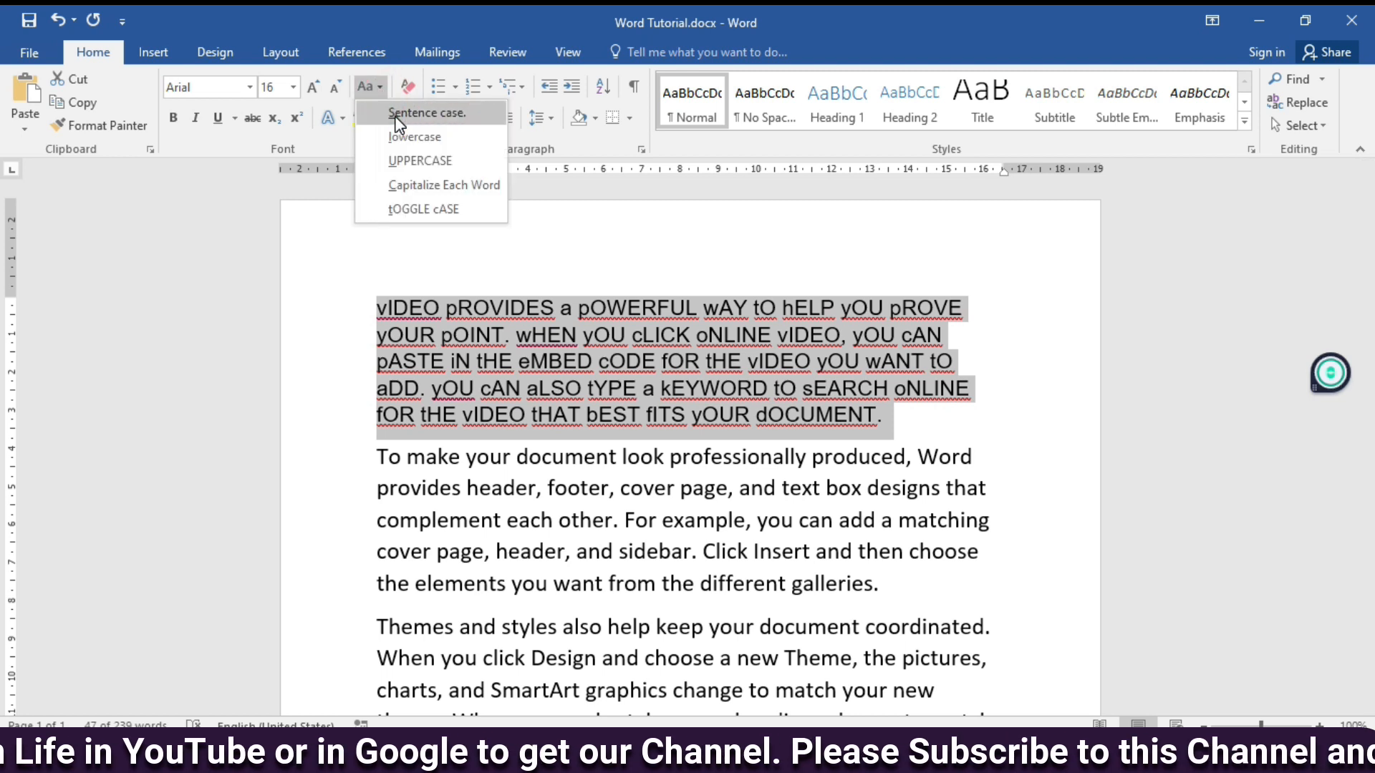
{"action": "left_click", "coordinate": [396, 115]}
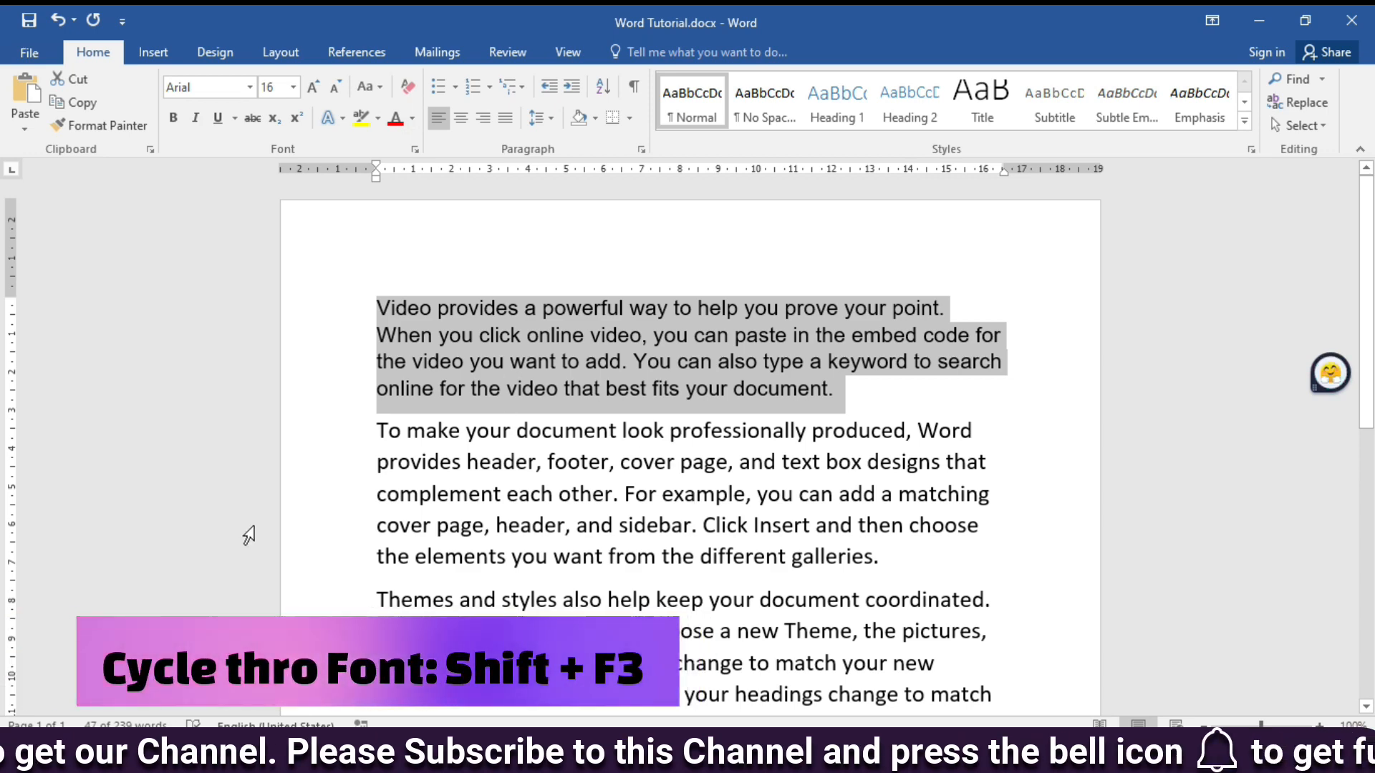
- Cycle the selected first paragraph's letter case through lowercase and uppercase back to sentence case
{"action": "key", "text": "shift+F3"}
{"action": "key", "text": "shift+F3"}
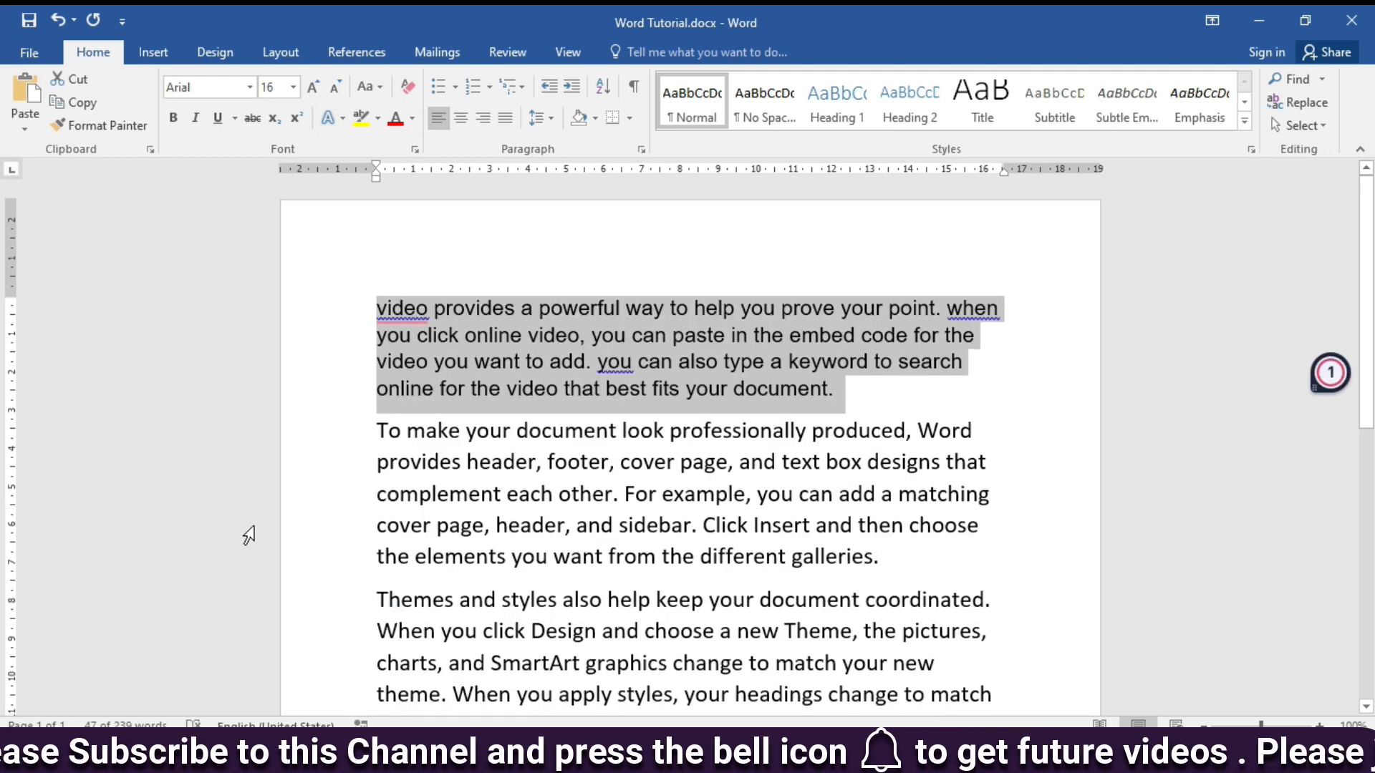
{"action": "key", "text": "shift+F3"}
{"action": "key", "text": "shift+F3"}
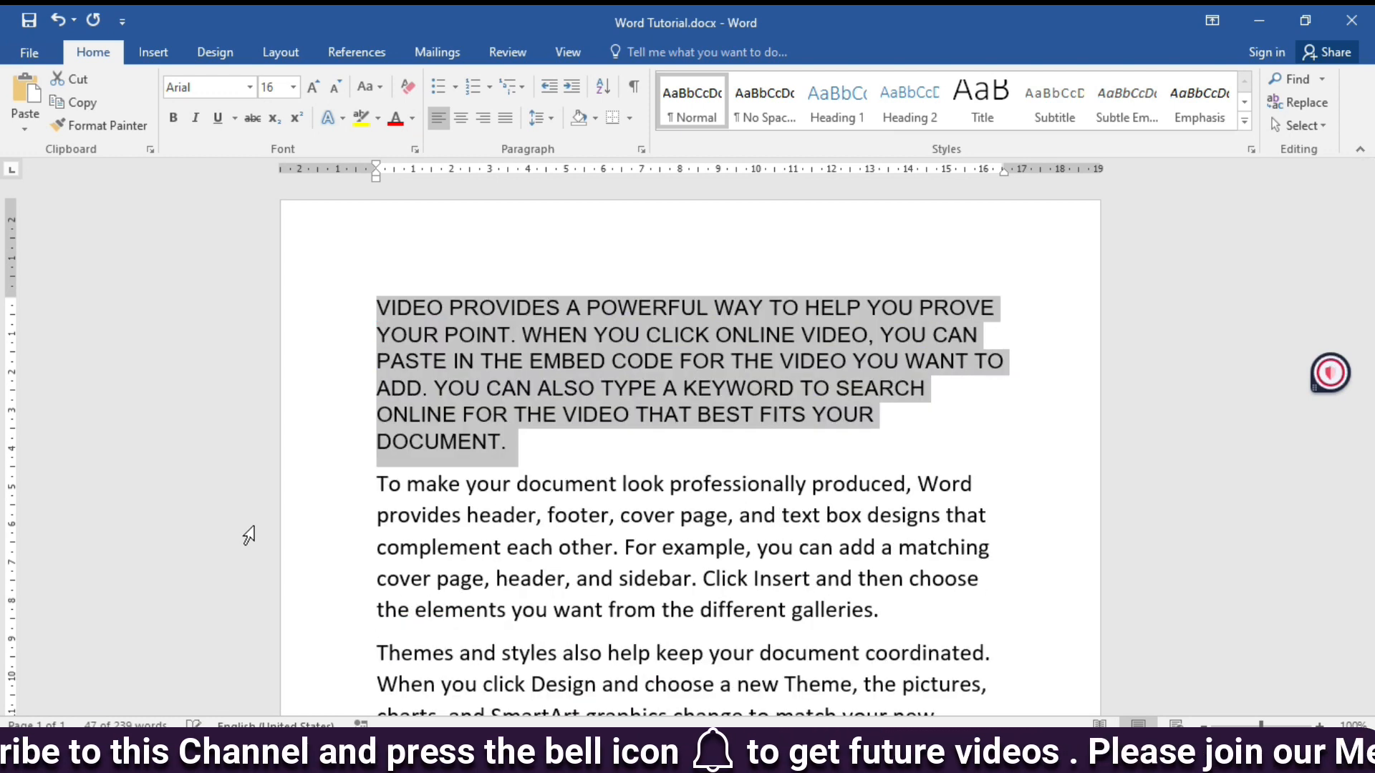
{"action": "key", "text": "shift+F3"}
{"action": "key", "text": "shift+F3"}
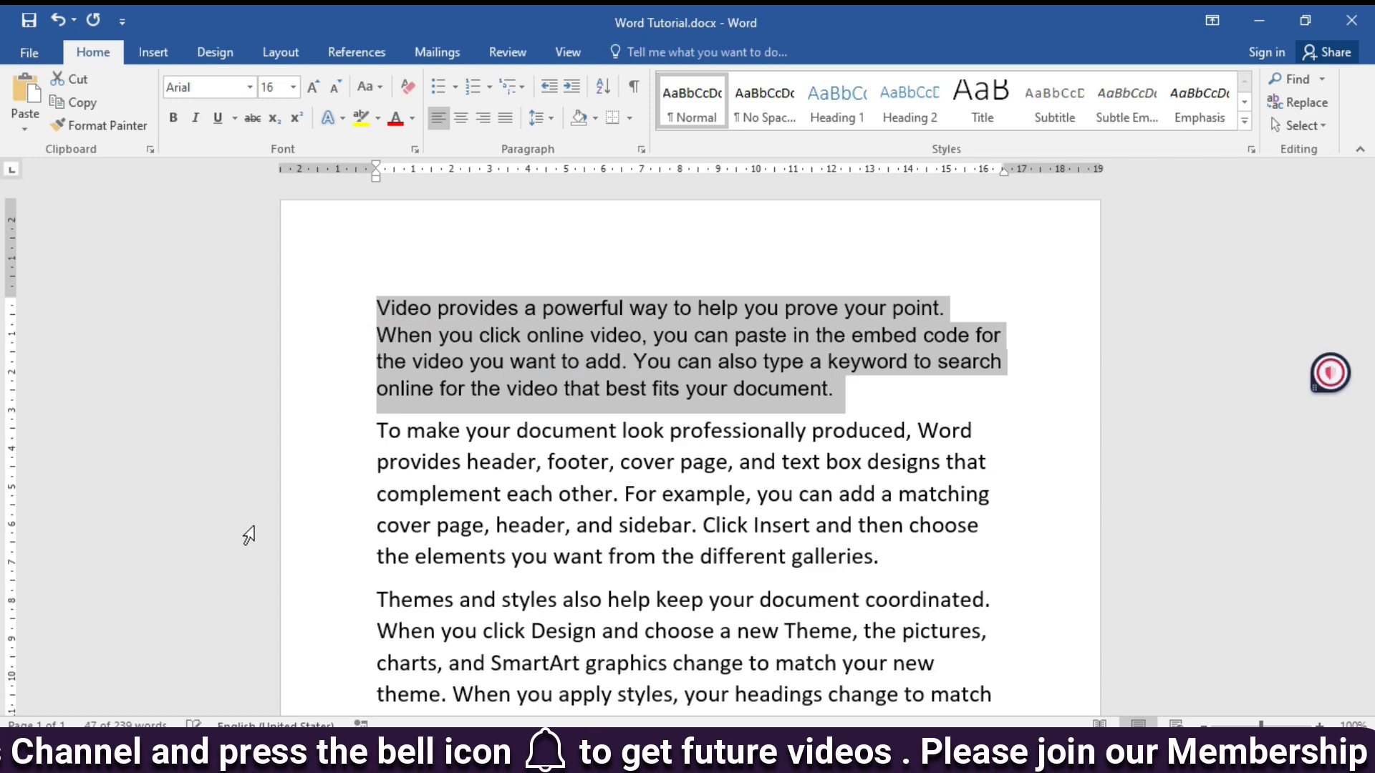
- Make the selected first paragraph bold and italic
{"action": "scroll", "coordinate": [777, 715], "scroll_direction": "down", "scroll_amount": 1}
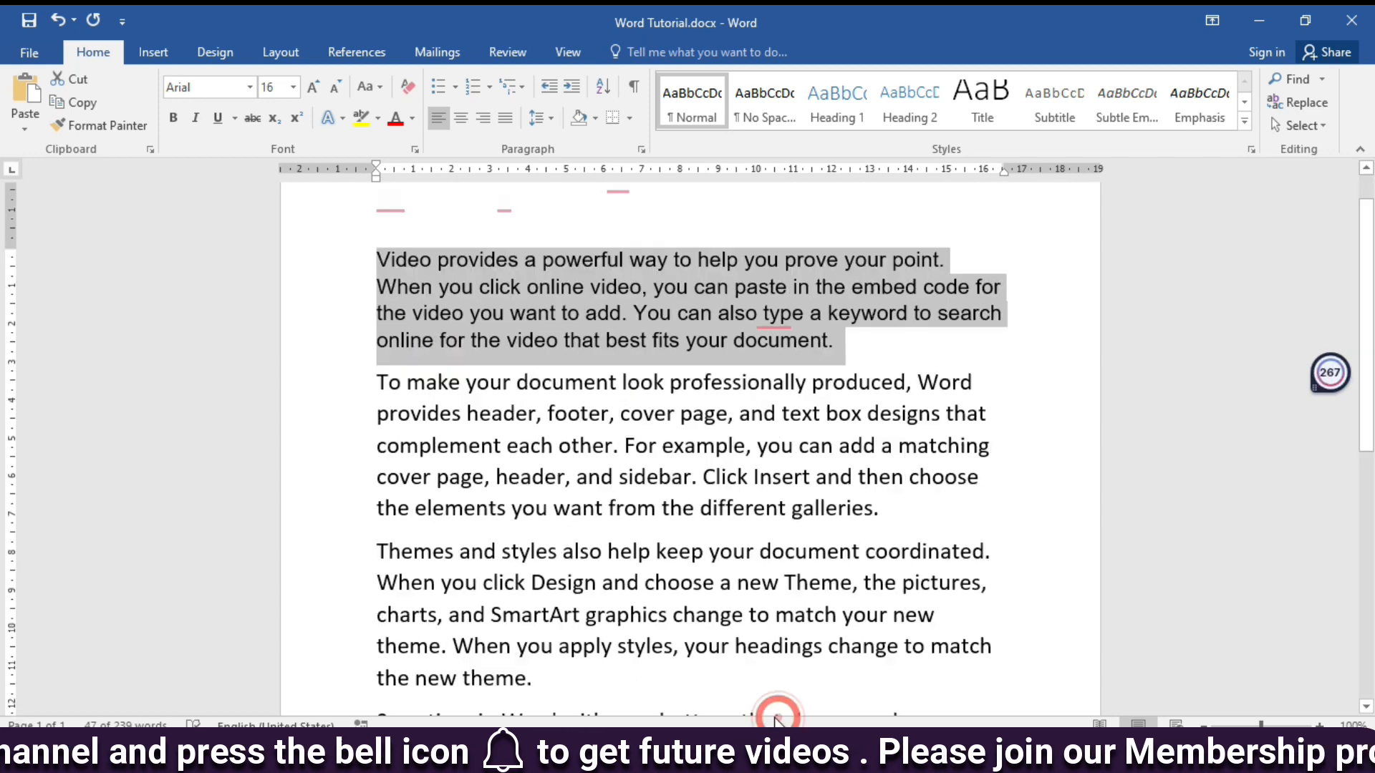
{"action": "left_click", "coordinate": [407, 89]}
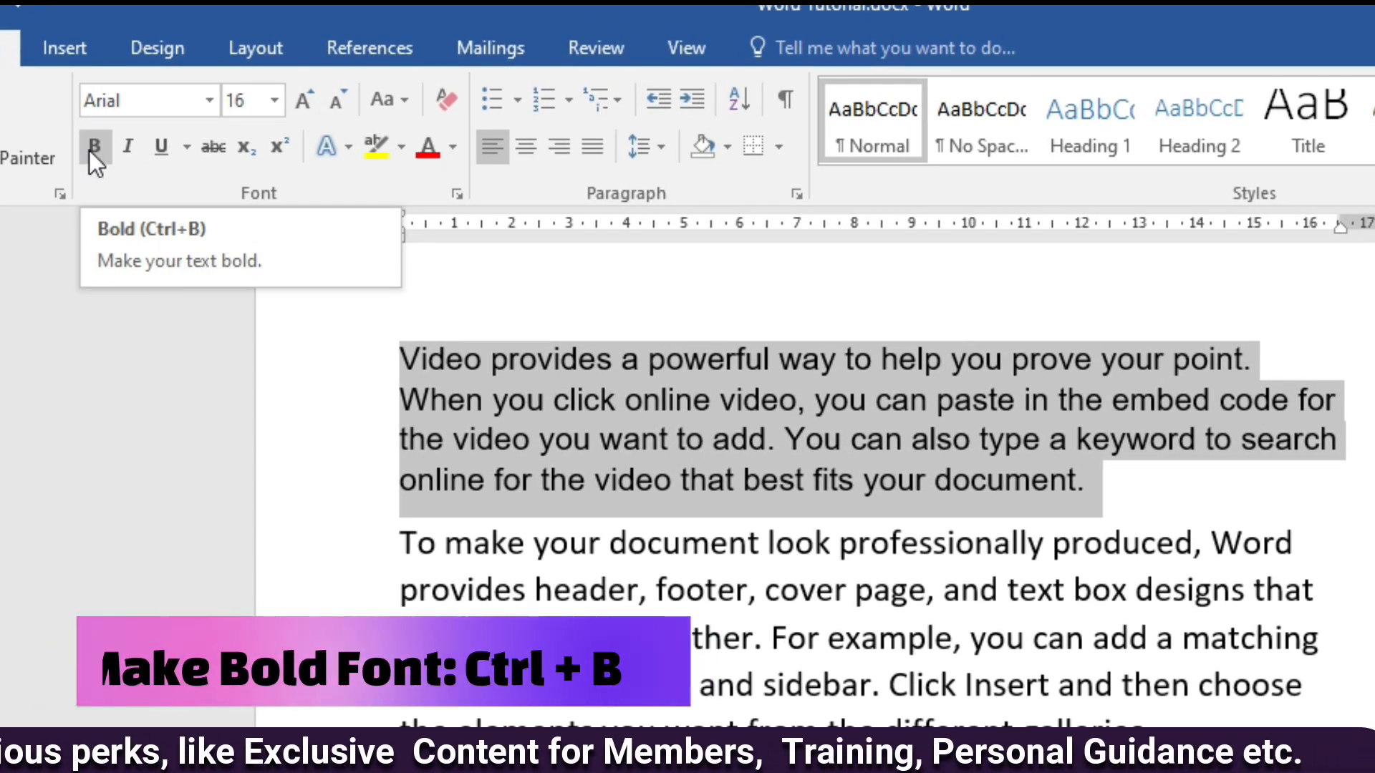
{"action": "left_click", "coordinate": [89, 149]}
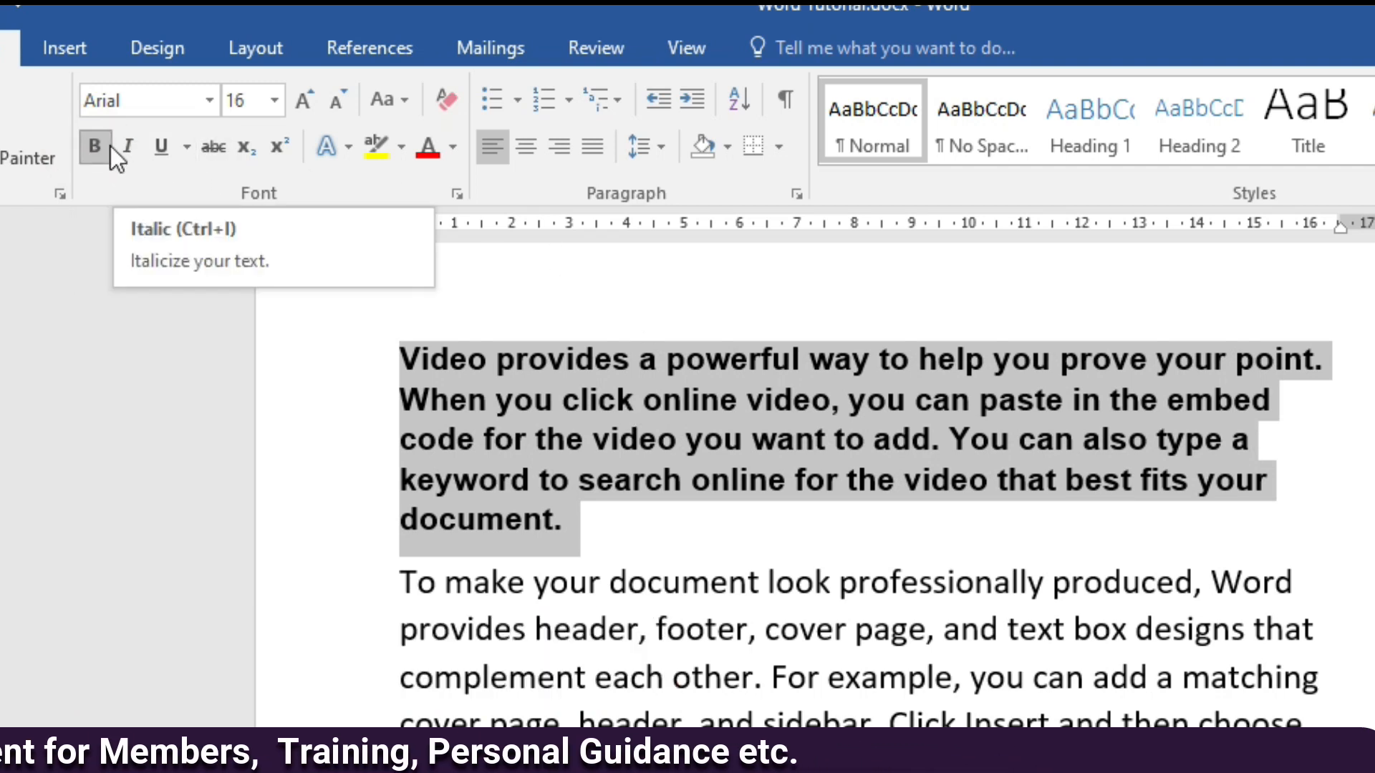
{"action": "key", "text": "ctrl+i"}
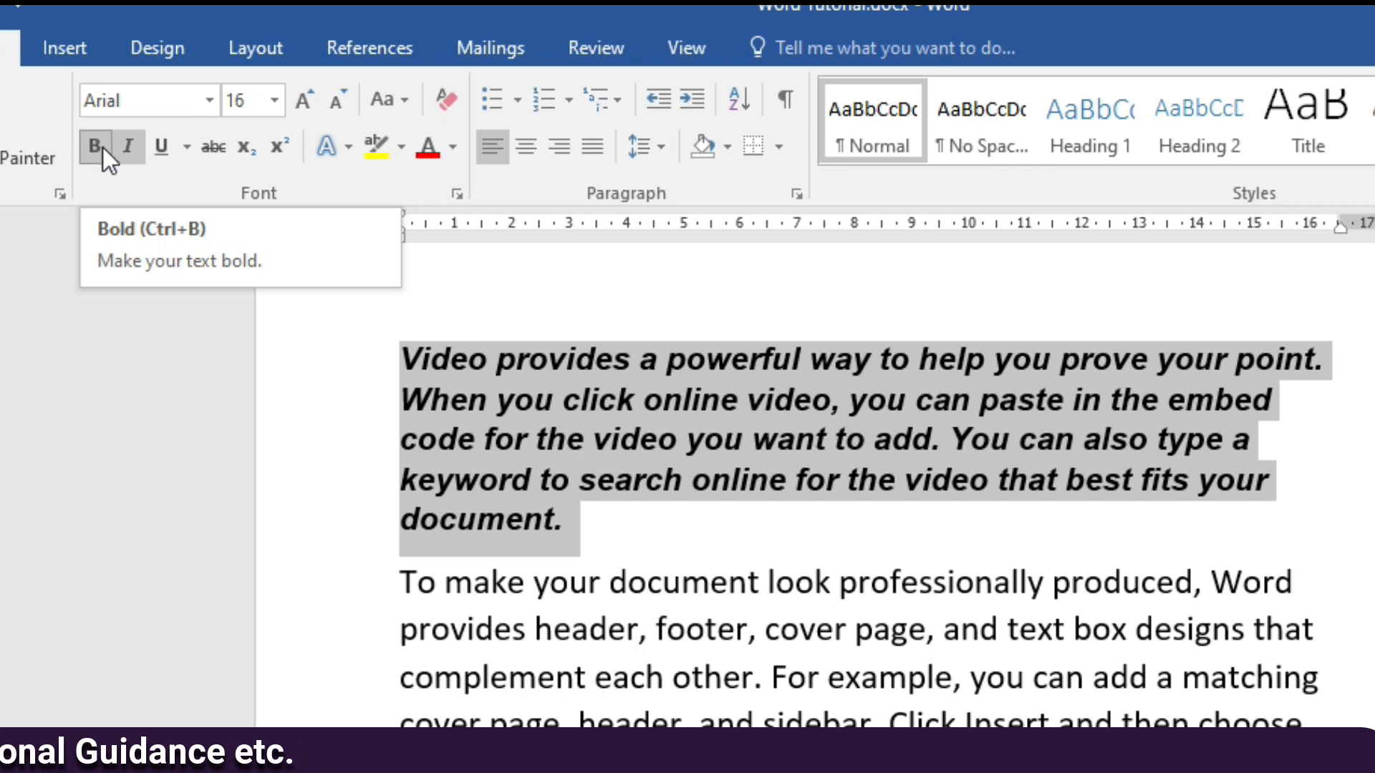
- Underline the selected first paragraph, and switch the underline to a double line
{"action": "left_click", "coordinate": [163, 146]}
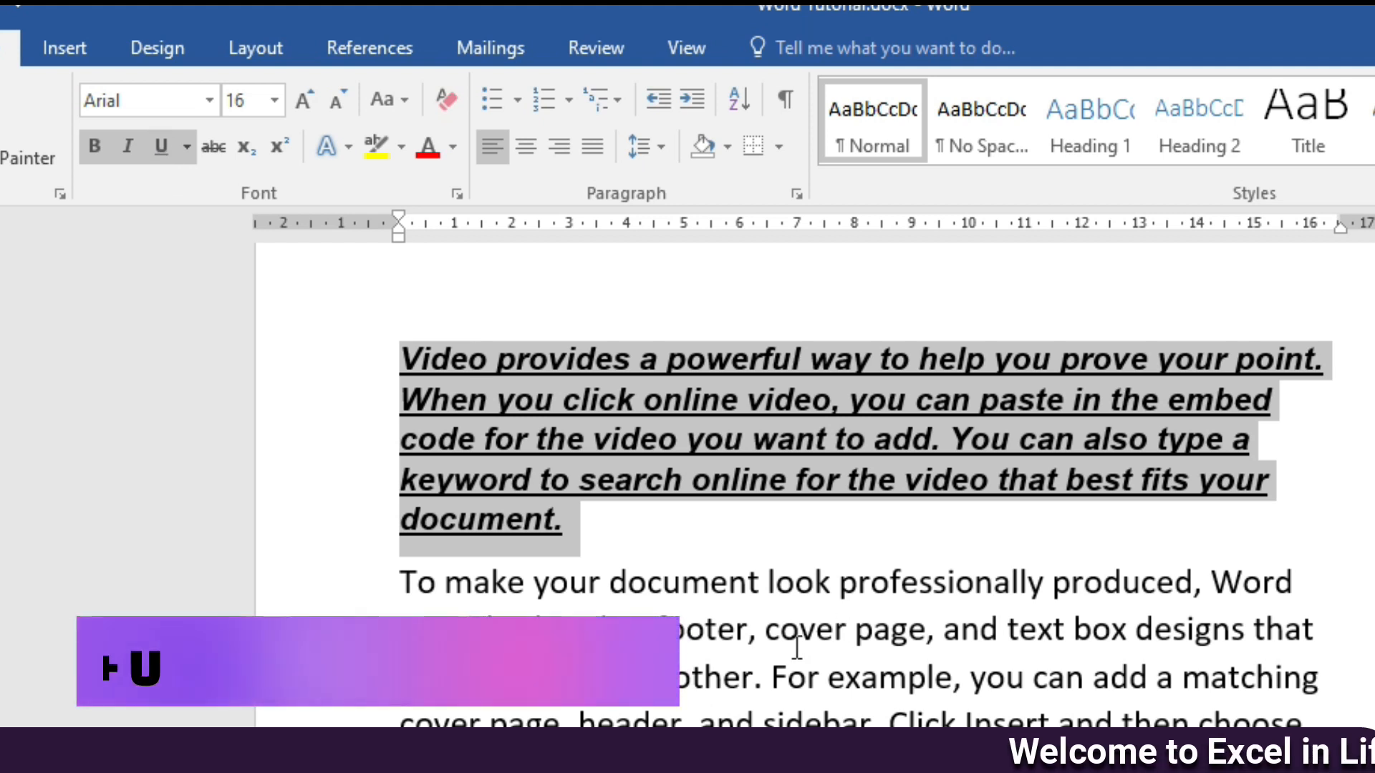
{"action": "key", "text": "ctrl+shift+d"}
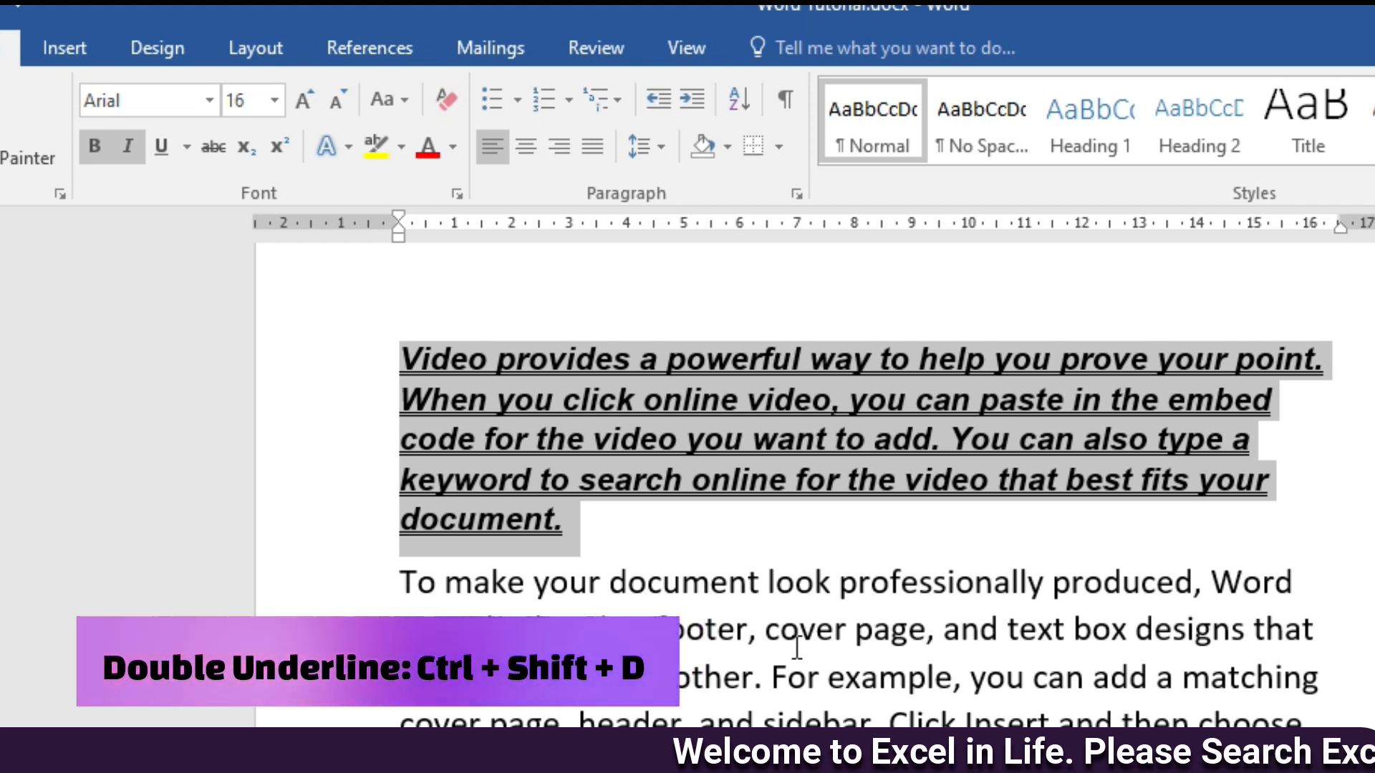
- Set the first paragraph's underline style to Words only through the additional underline settings
{"action": "left_click", "coordinate": [188, 149]}
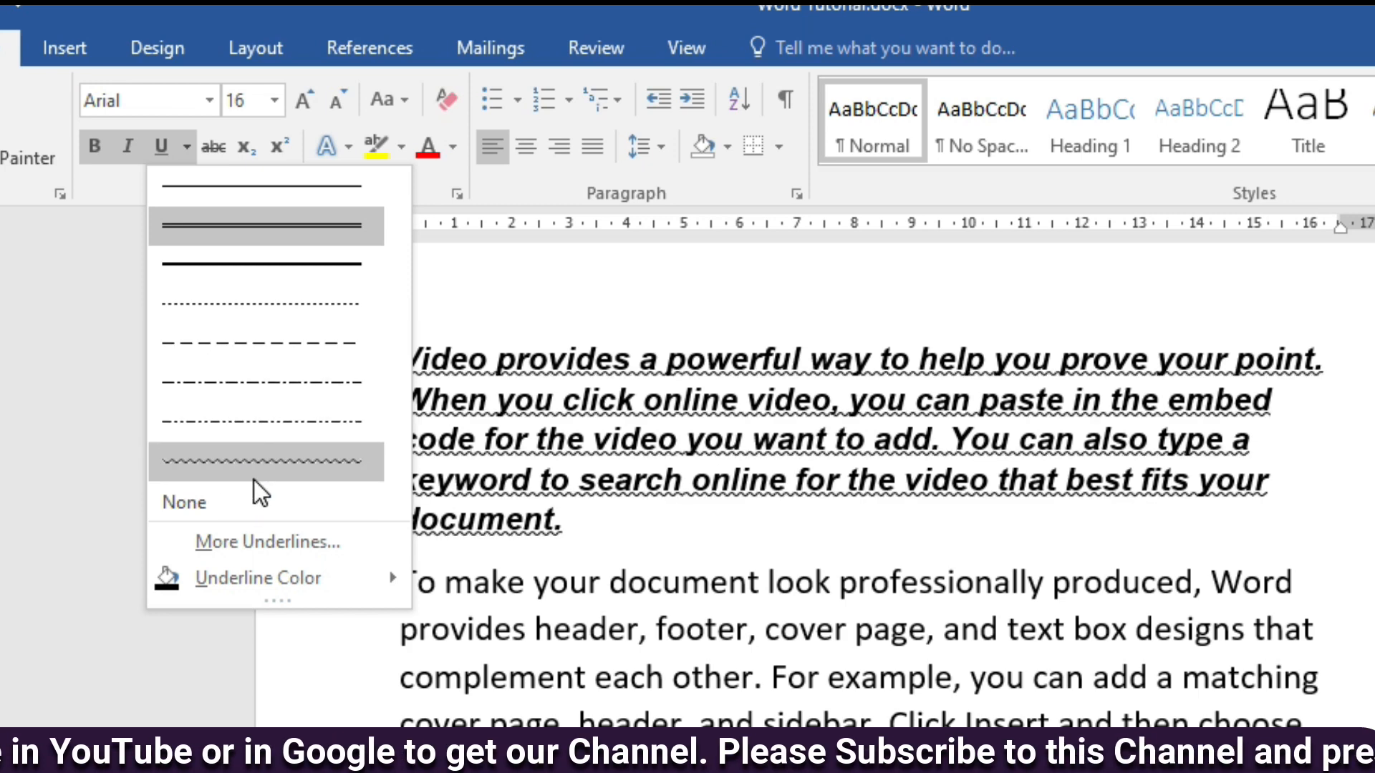
{"action": "left_click", "coordinate": [254, 542]}
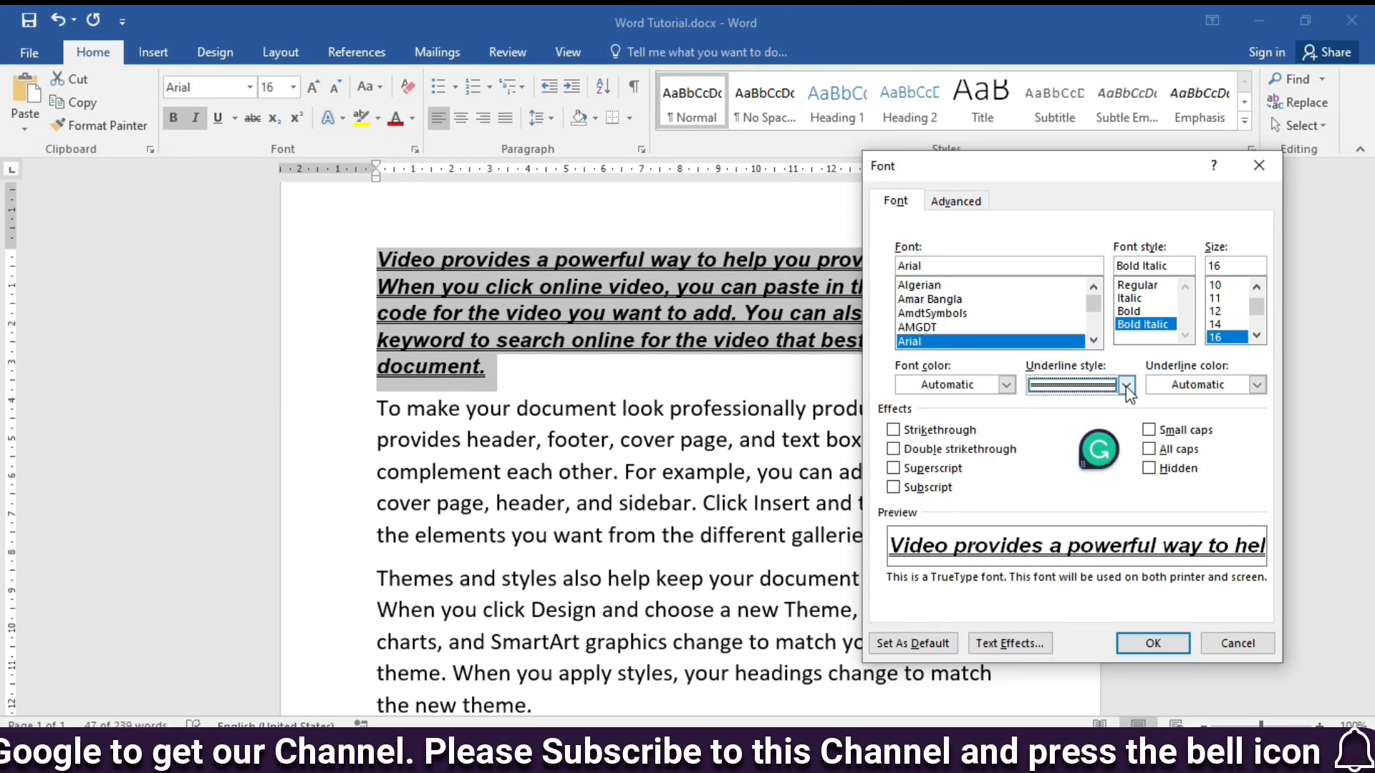
{"action": "left_click", "coordinate": [1178, 407]}
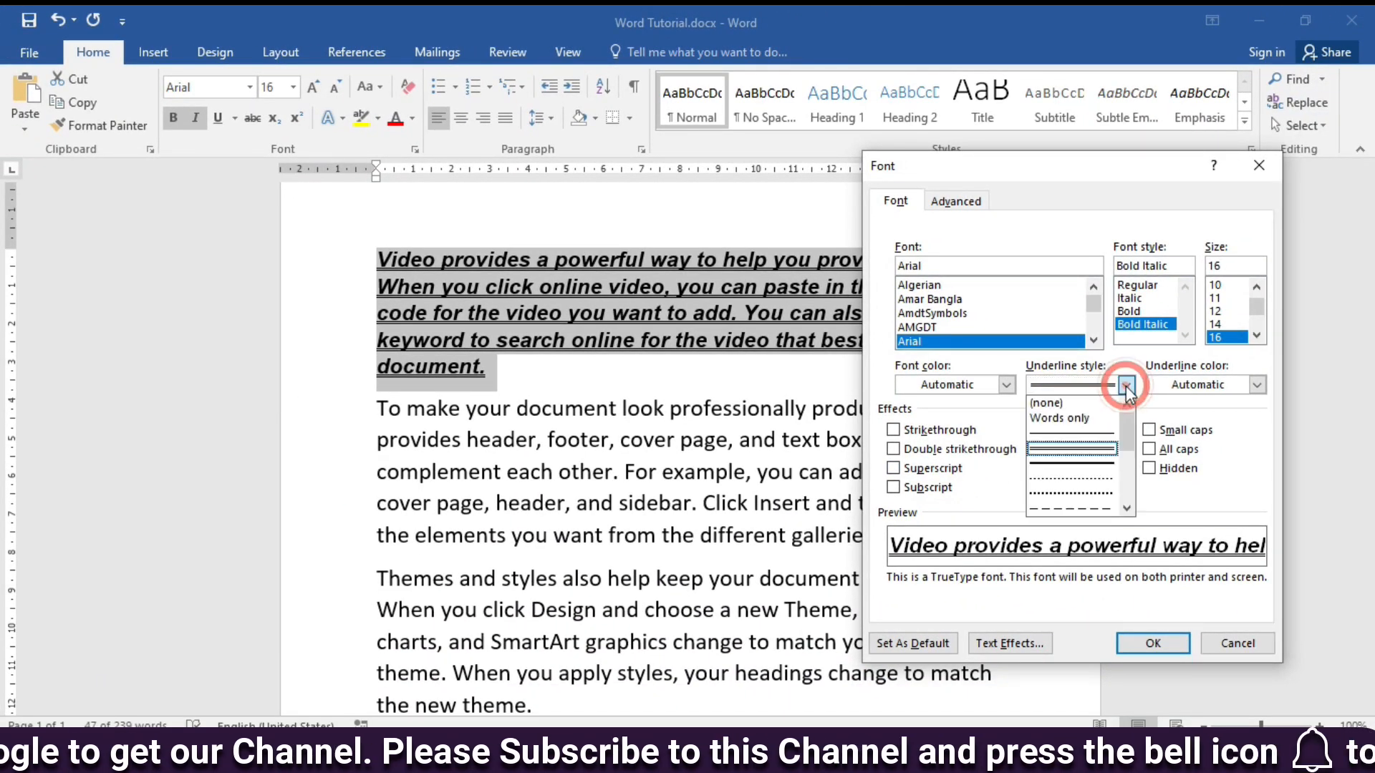
{"action": "mouse_move", "coordinate": [1127, 438]}
{"action": "left_mouse_down"}
{"action": "mouse_move", "coordinate": [1128, 450]}
{"action": "mouse_move", "coordinate": [1127, 419]}
{"action": "left_mouse_up"}
{"action": "left_click", "coordinate": [1062, 421]}
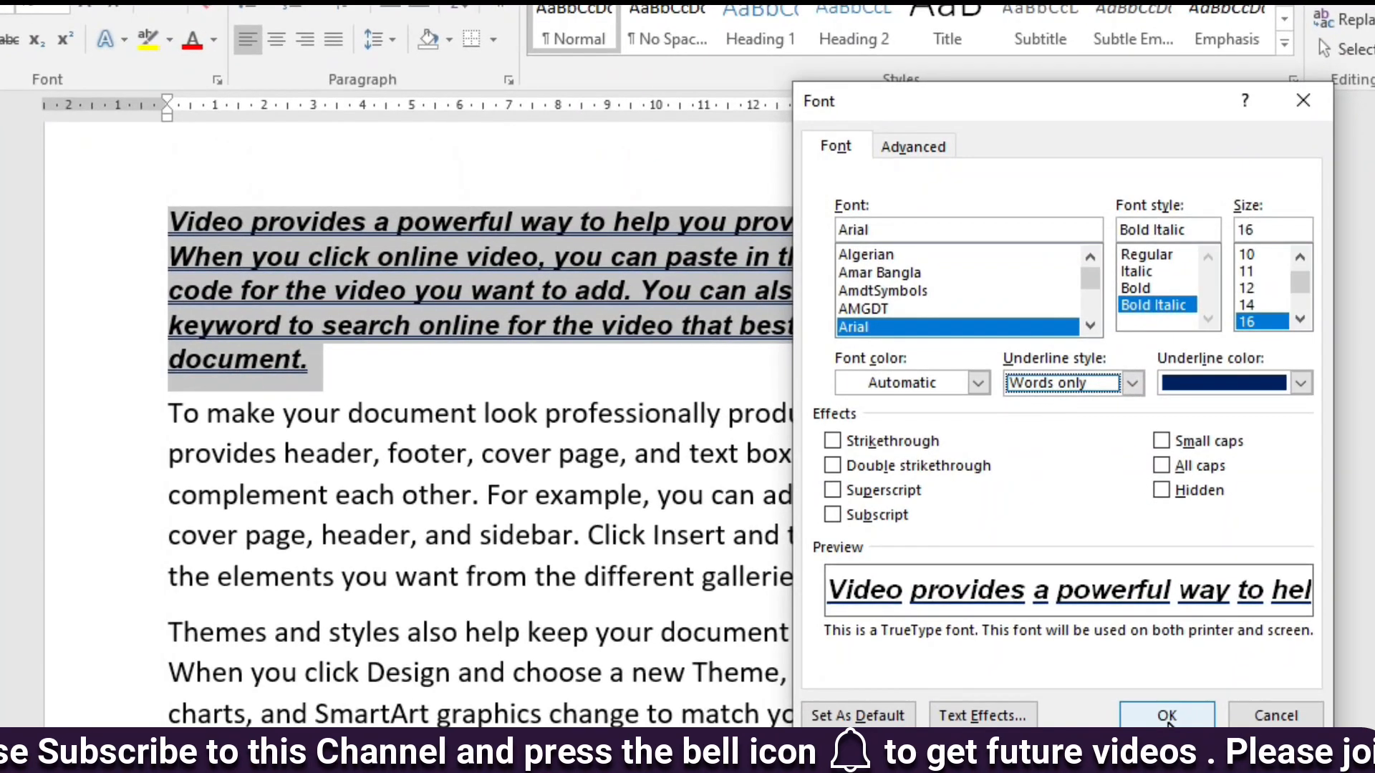
{"action": "left_click", "coordinate": [1153, 643]}
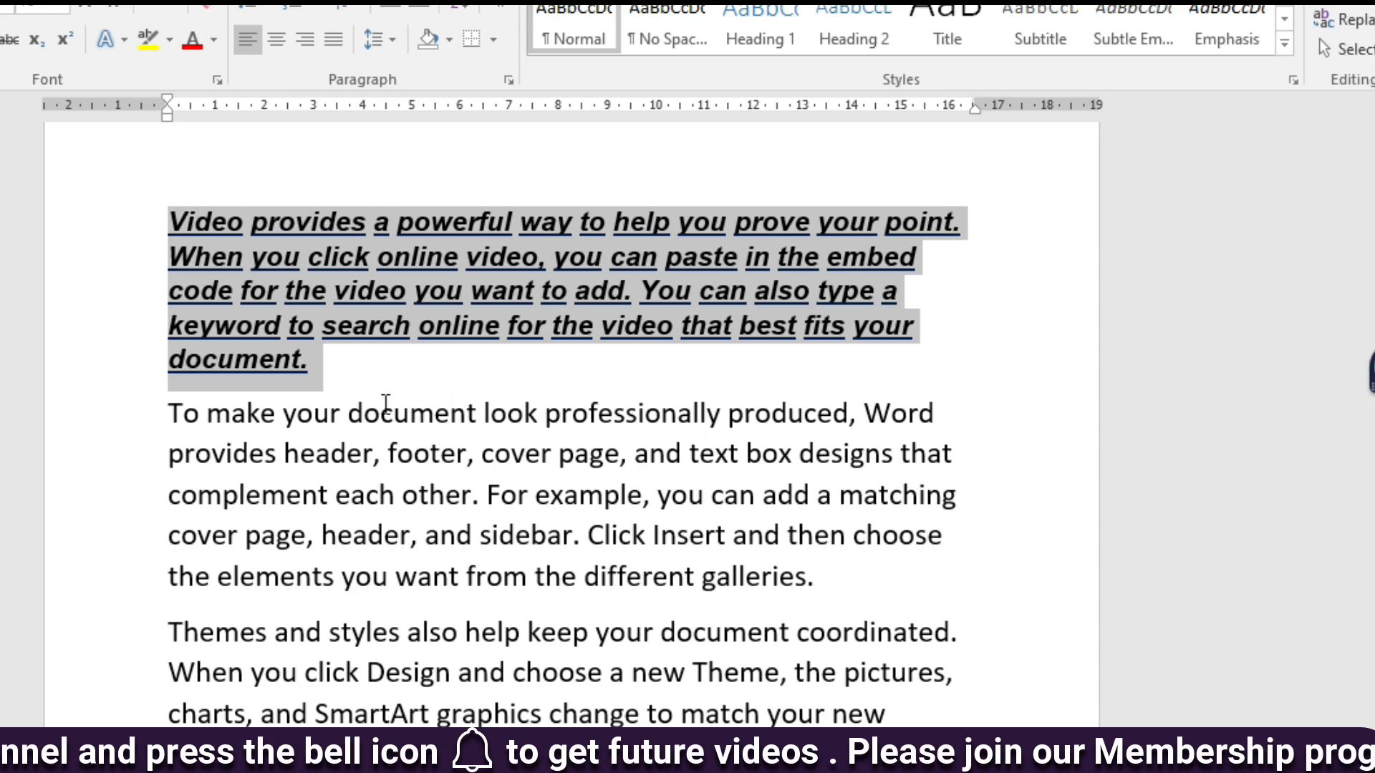
- Set the underline color of the first paragraph to the standard dark blue
{"action": "left_click", "coordinate": [0, 40]}
{"action": "mouse_move", "coordinate": [54, 416]}
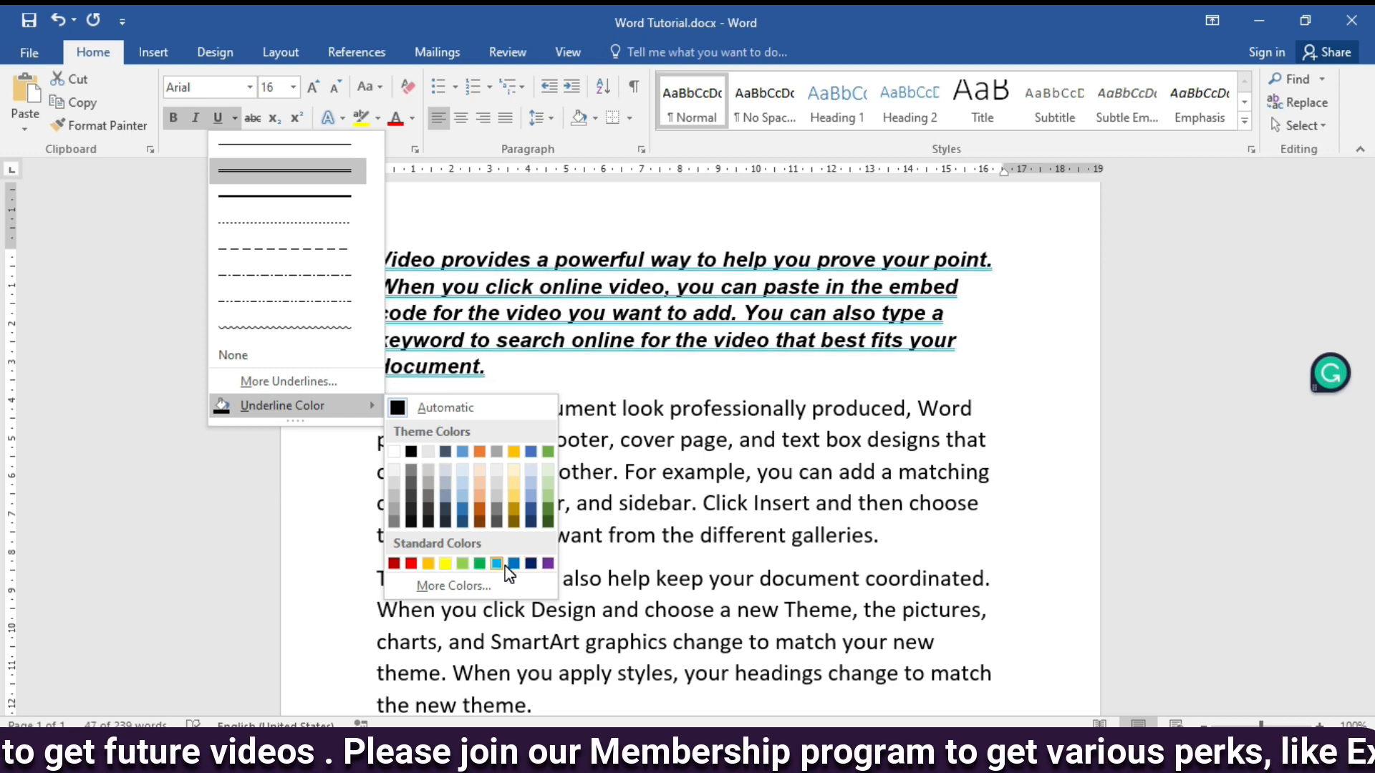
{"action": "left_click", "coordinate": [531, 564]}
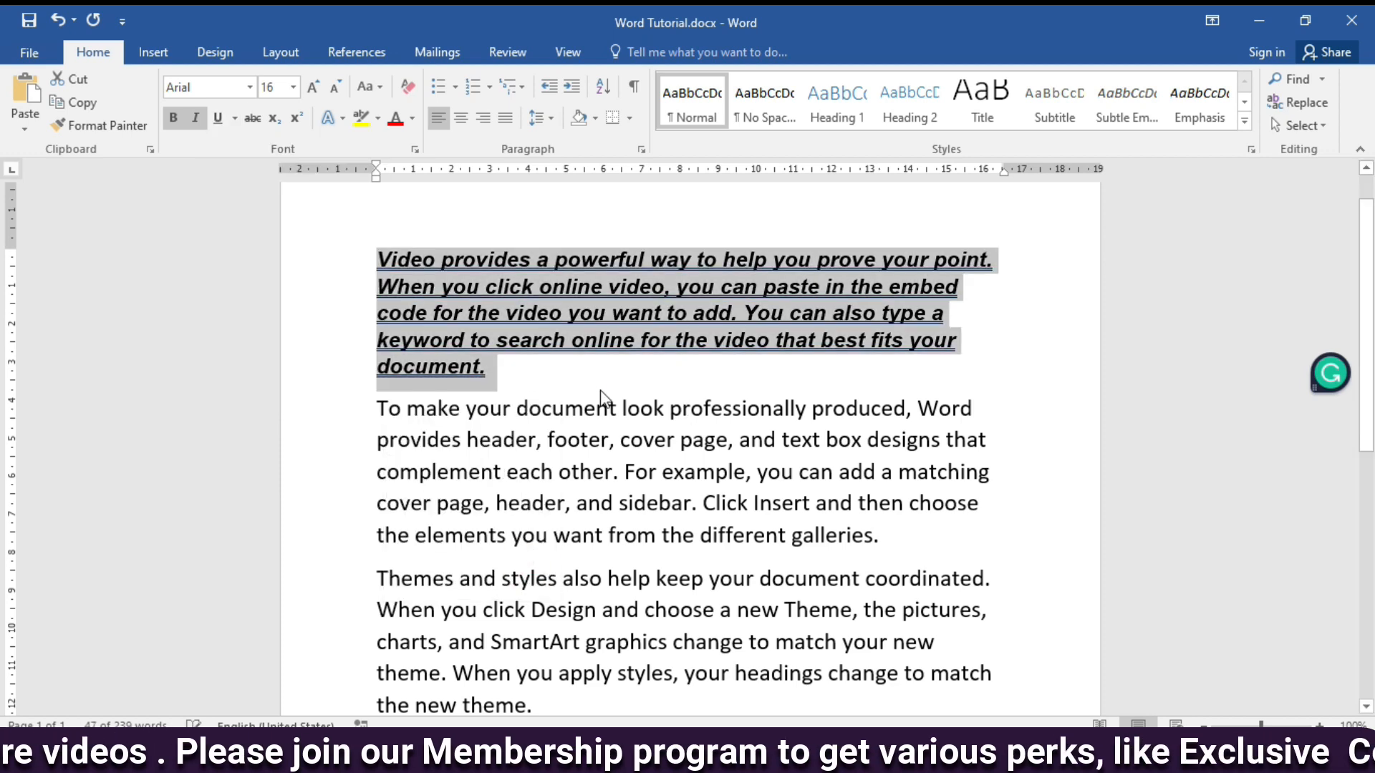
{"action": "left_click", "coordinate": [601, 392]}
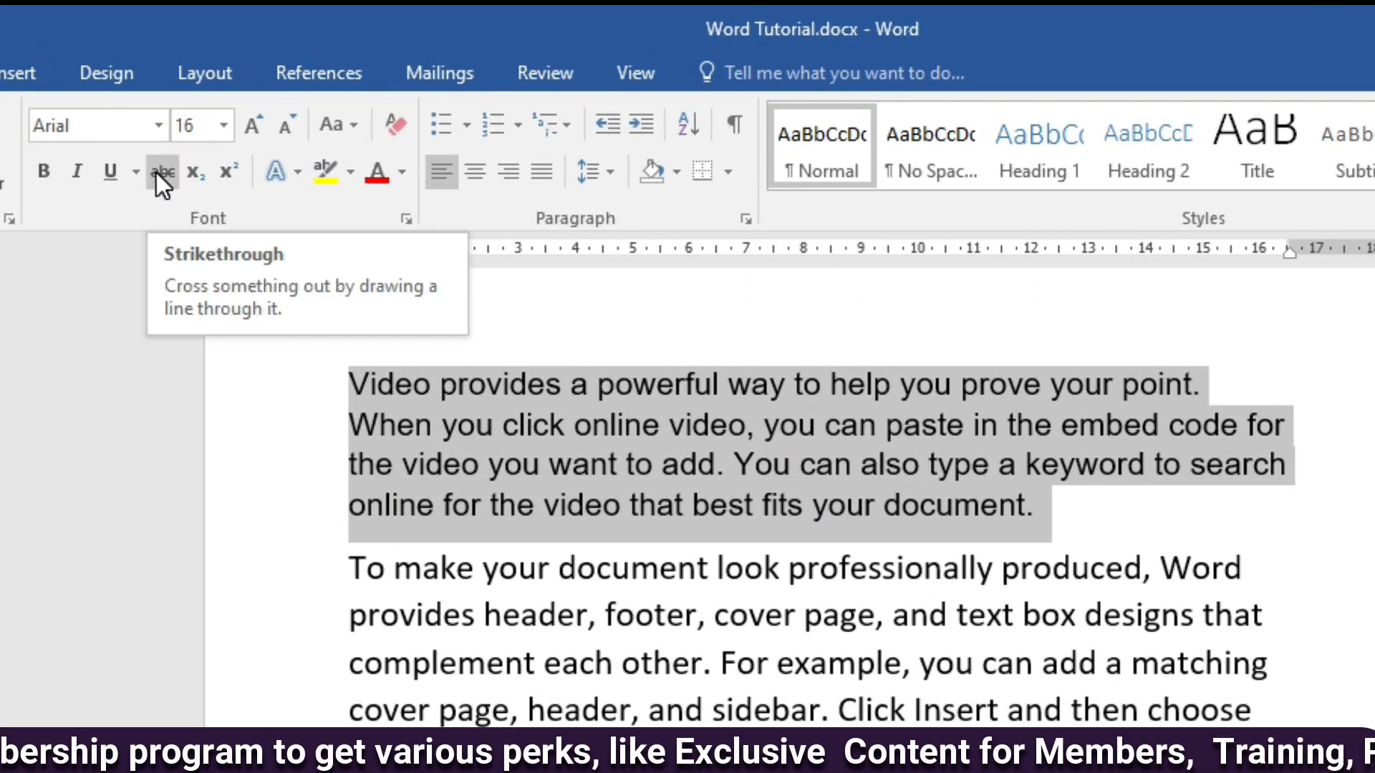
- Apply strikethrough to the selected first paragraph and remove it again
{"action": "left_click", "coordinate": [157, 173]}
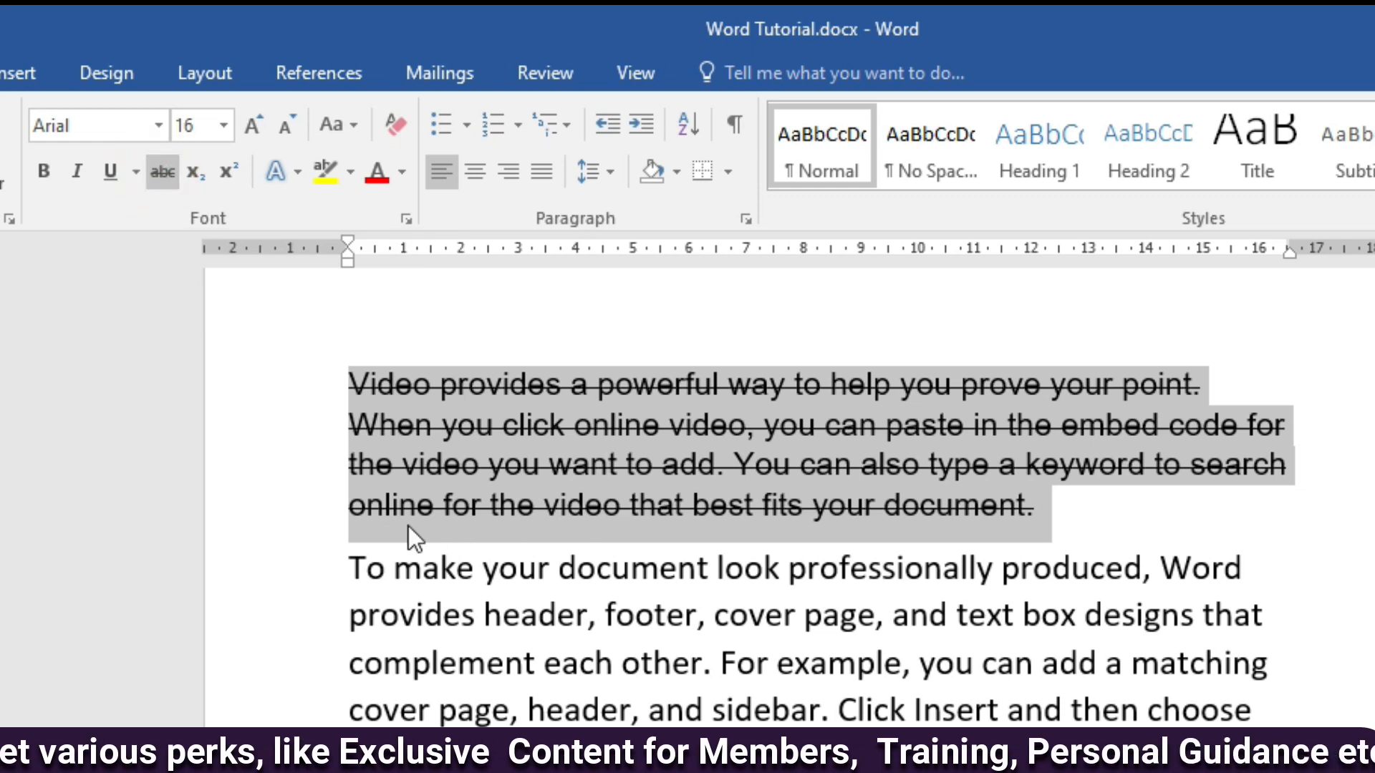
{"action": "left_click", "coordinate": [162, 173]}
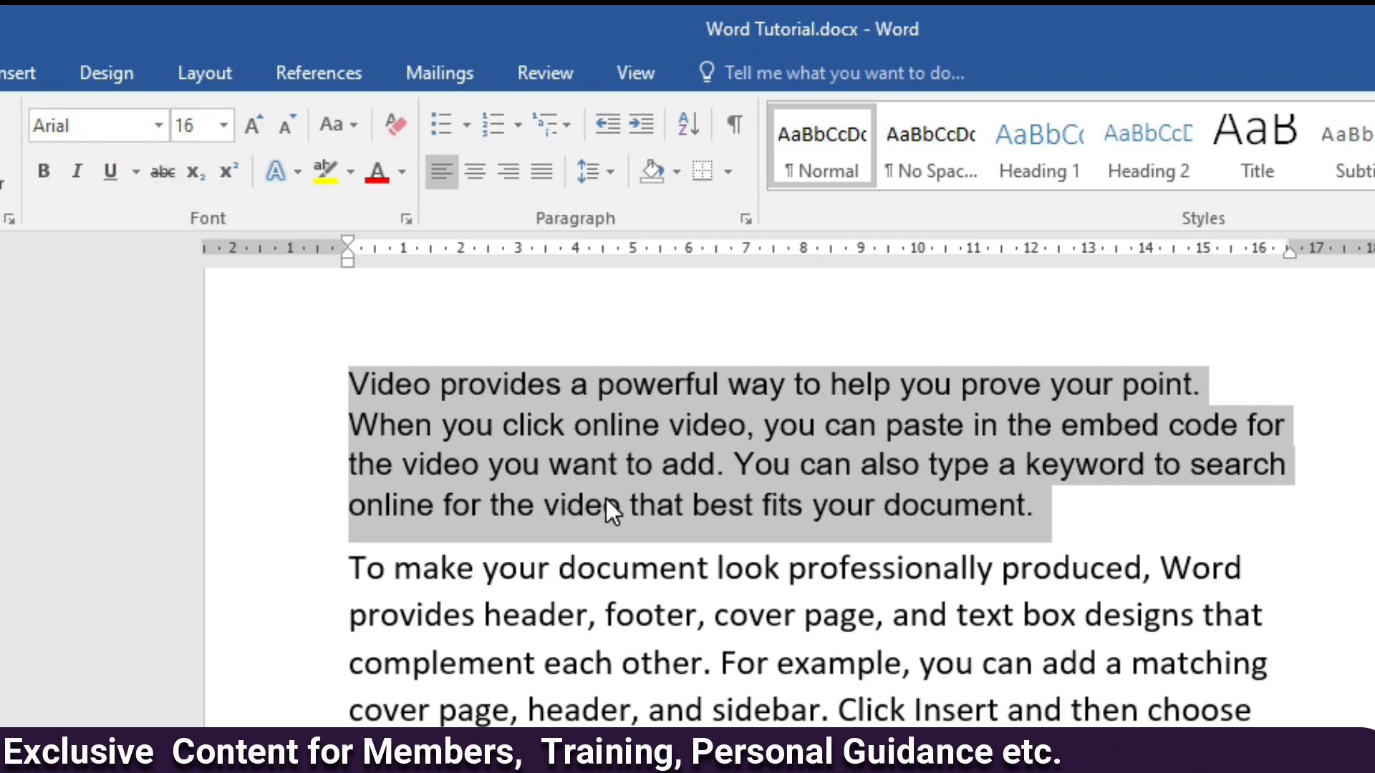
- Add H2O on a new line at the end of the document and format its 2 as subscript
{"action": "scroll", "coordinate": [616, 495], "scroll_direction": "down", "scroll_amount": 5}
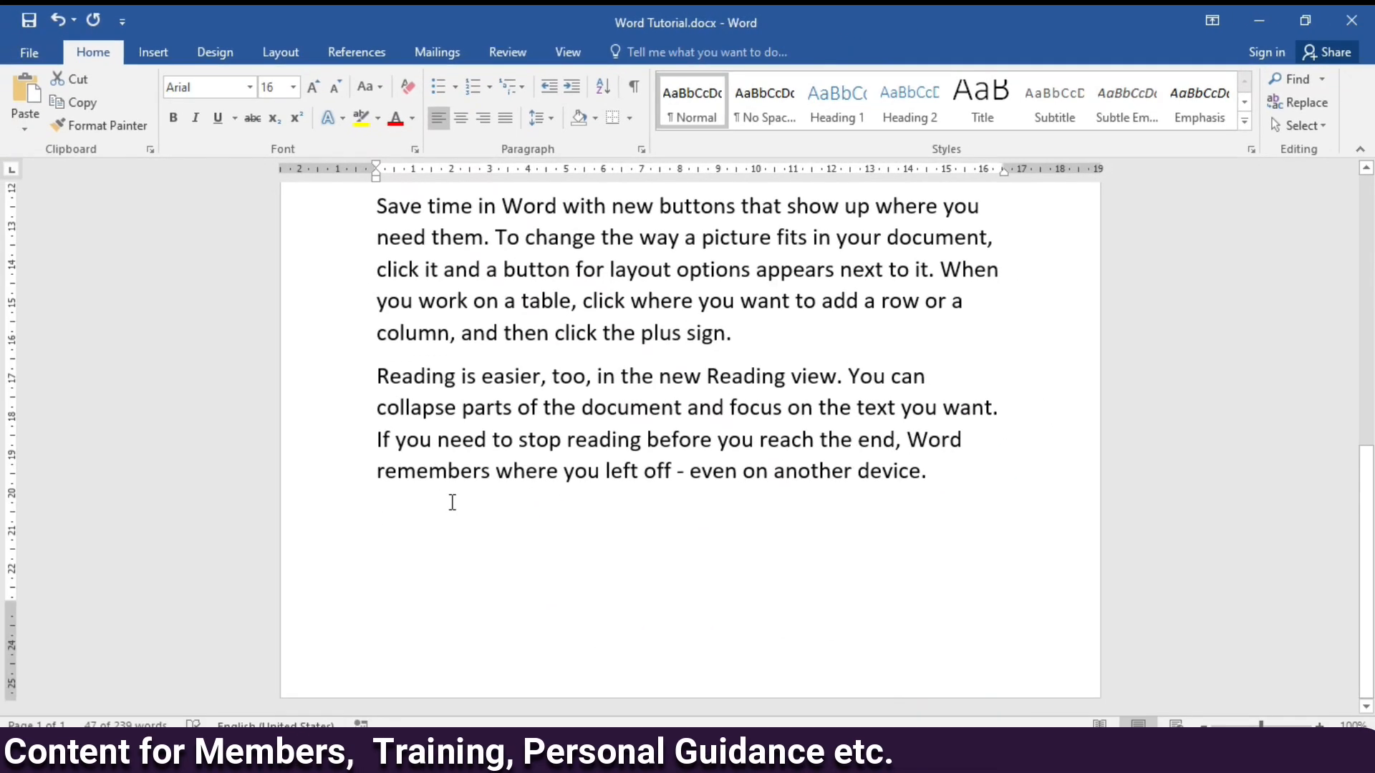
{"action": "left_click", "coordinate": [406, 513]}
{"action": "type", "text": "H"}
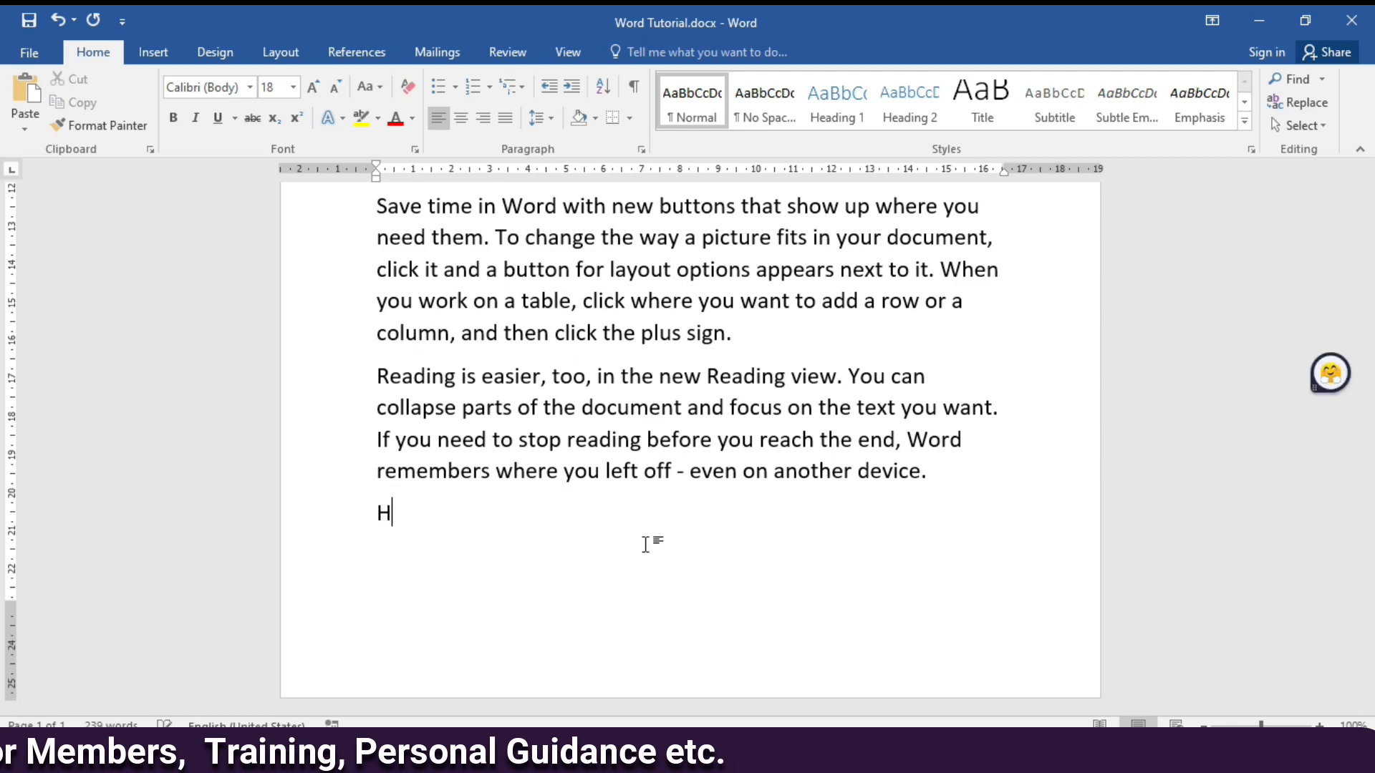
{"action": "type", "text": "2O"}
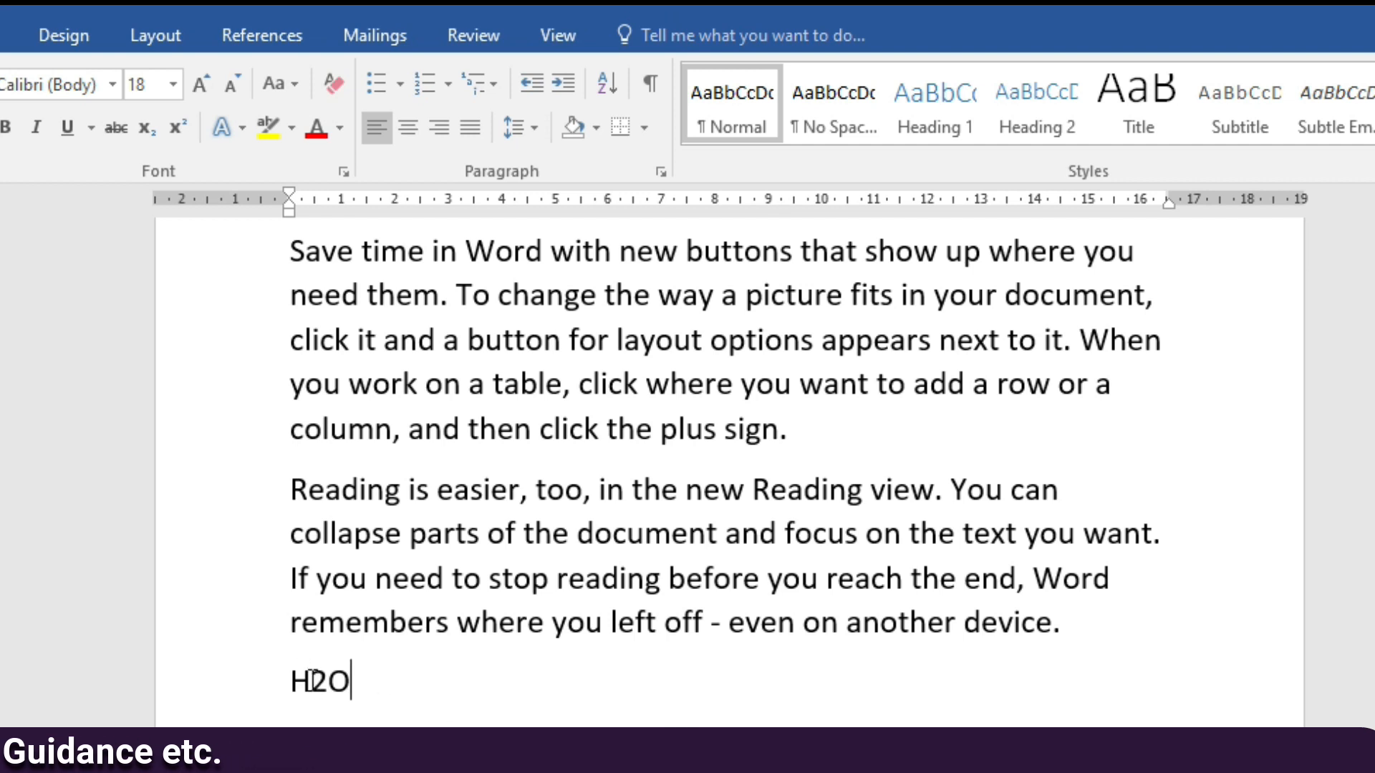
{"action": "left_click_drag", "start_coordinate": [310, 680], "coordinate": [328, 683]}
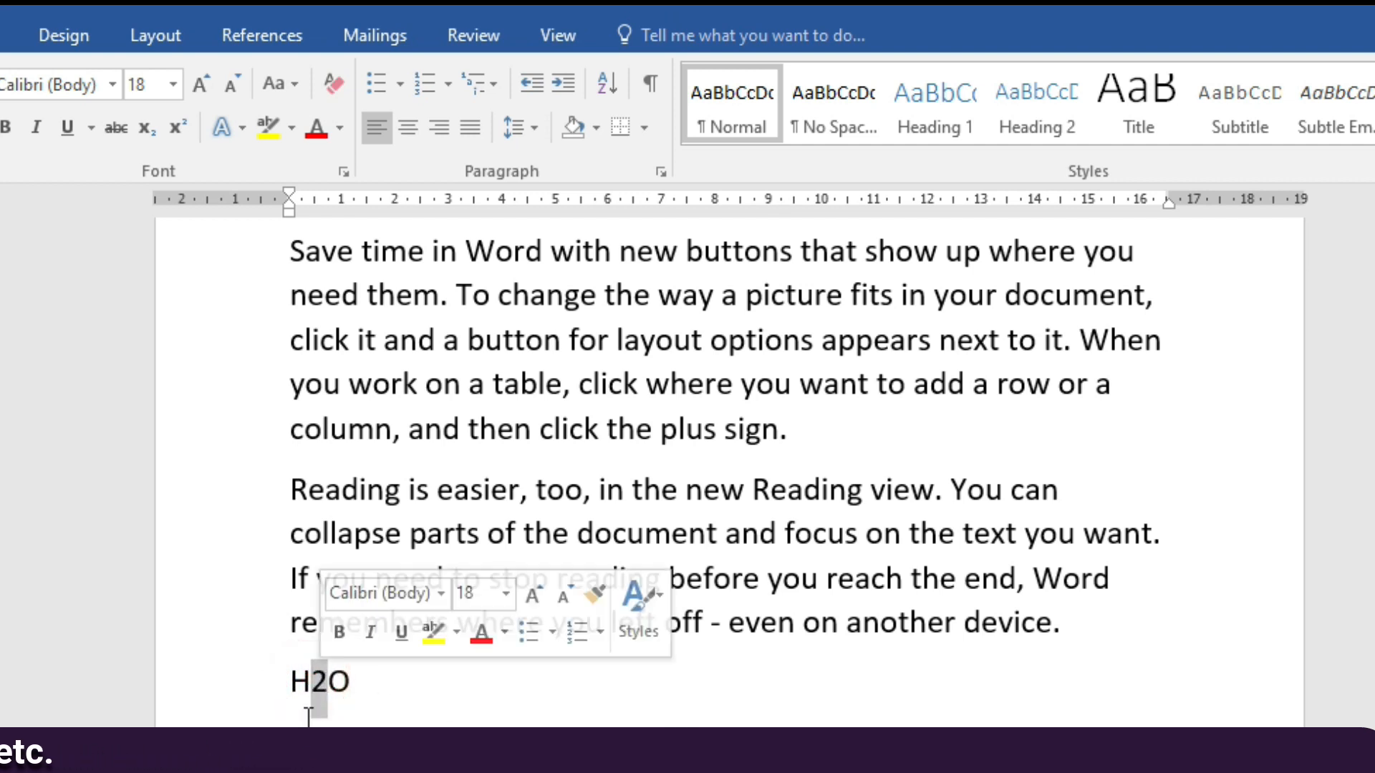
{"action": "left_click", "coordinate": [146, 126]}
{"action": "left_click", "coordinate": [402, 721]}
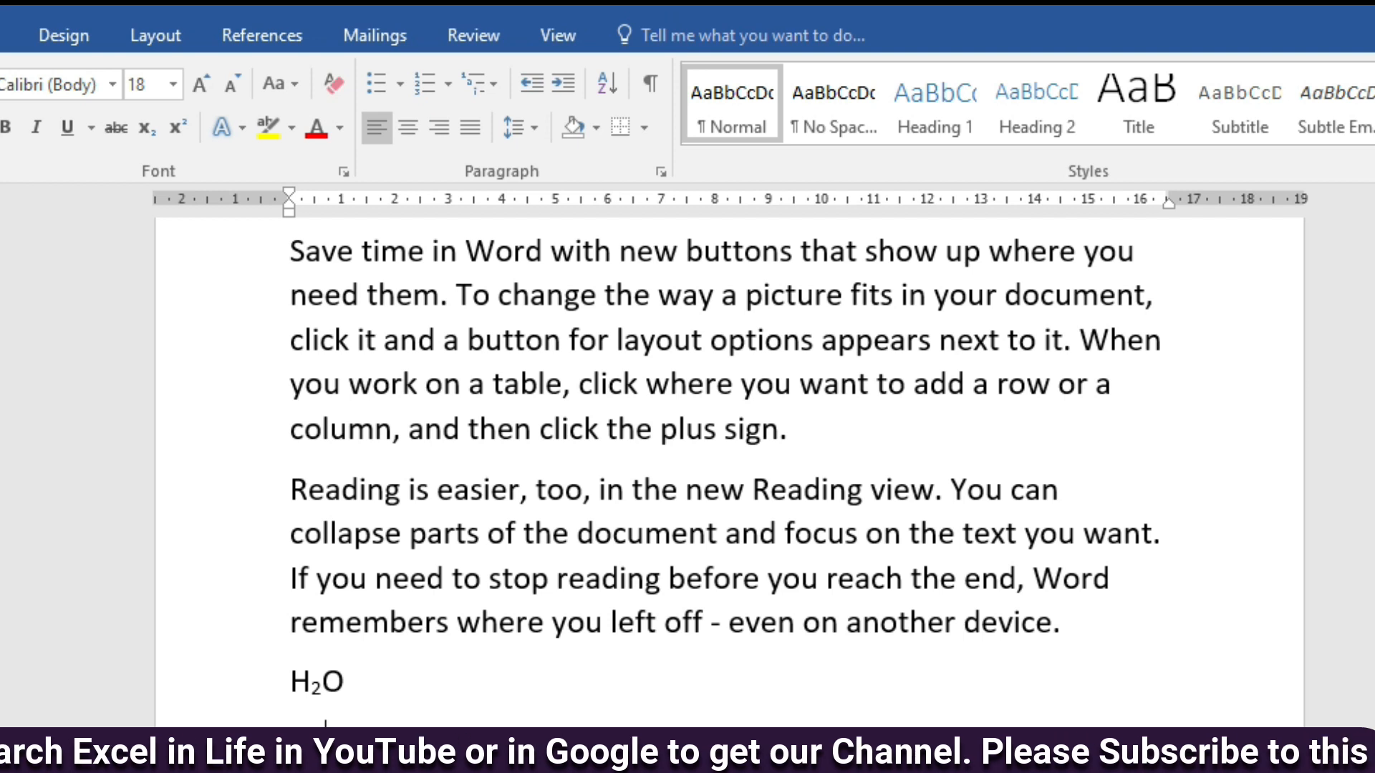
- Add X2Y on the line below the H2O formula and format its 2 as superscript
{"action": "scroll", "coordinate": [424, 676], "scroll_direction": "down", "scroll_amount": 2}
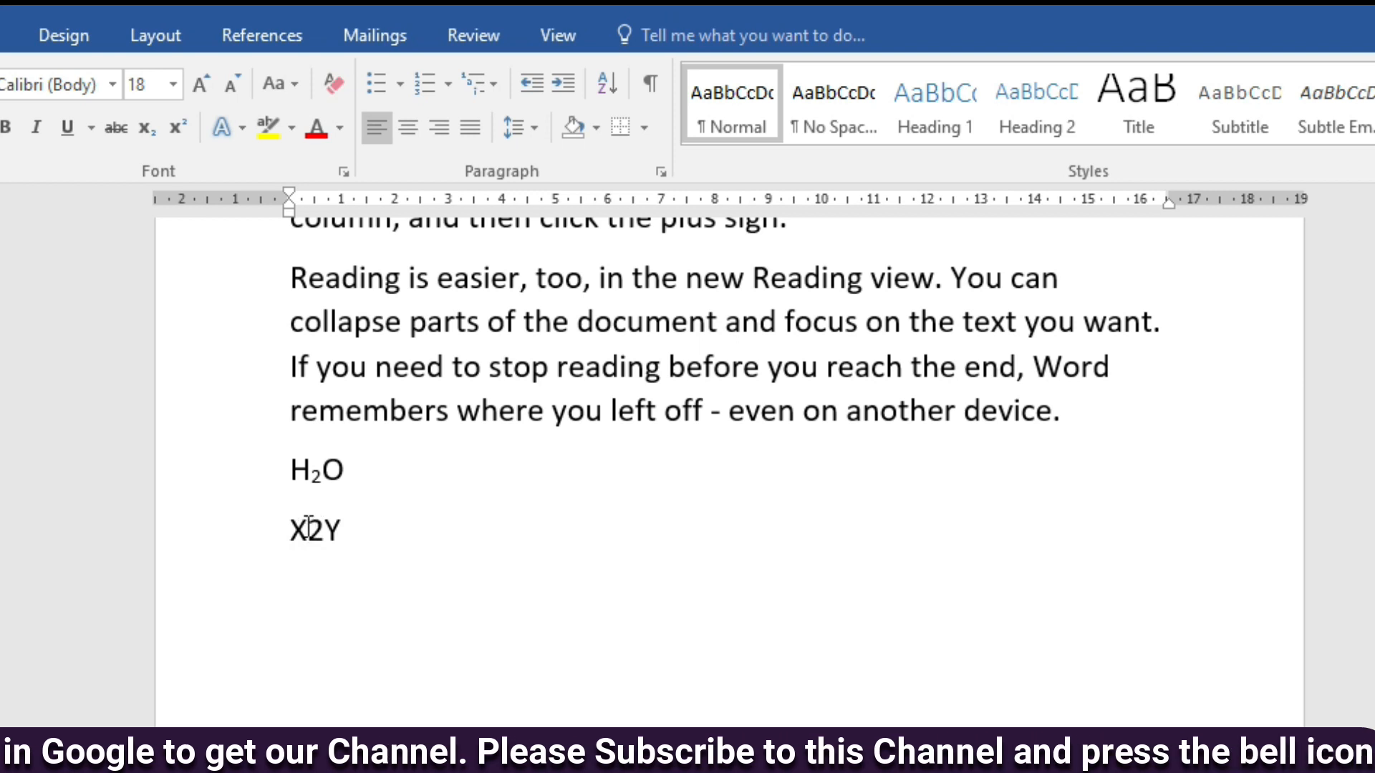
{"action": "left_click_drag", "start_coordinate": [308, 528], "coordinate": [326, 528]}
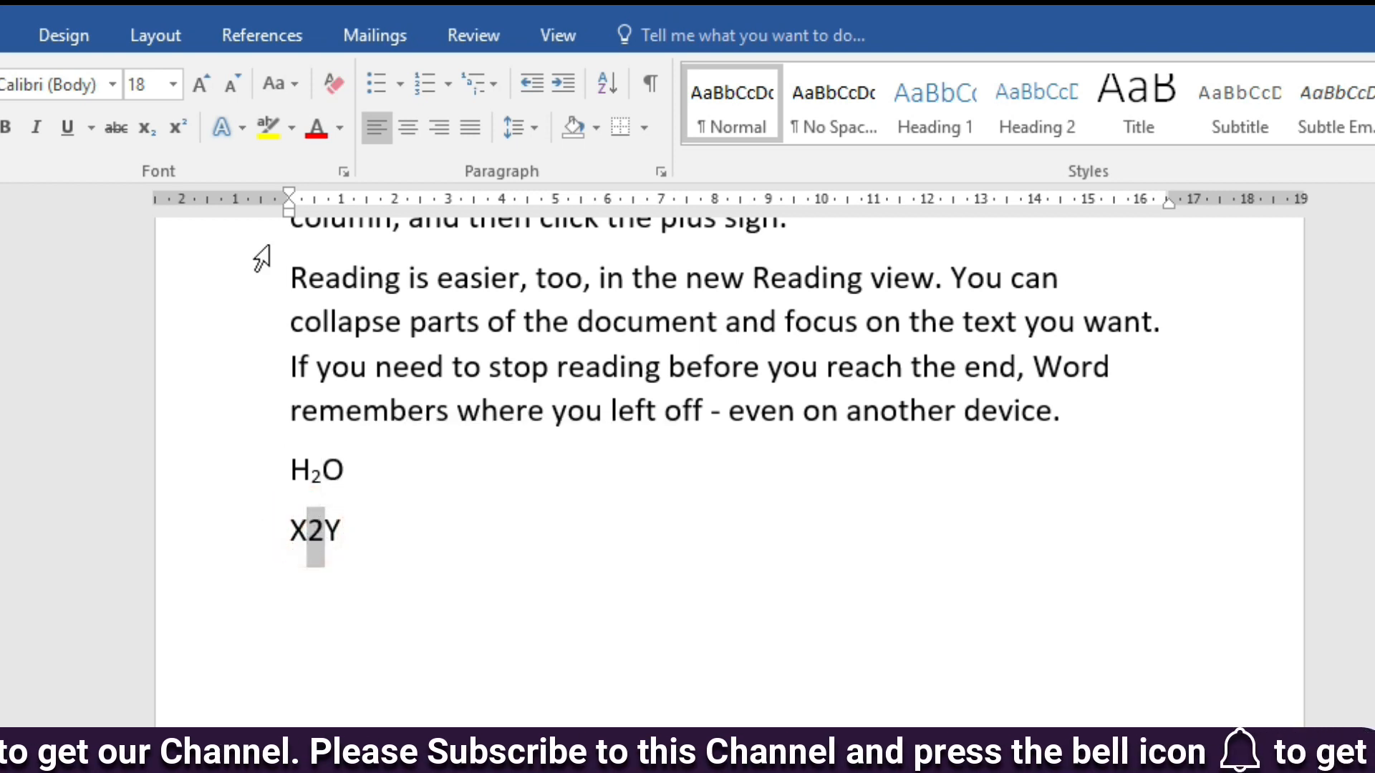
{"action": "left_click", "coordinate": [173, 127]}
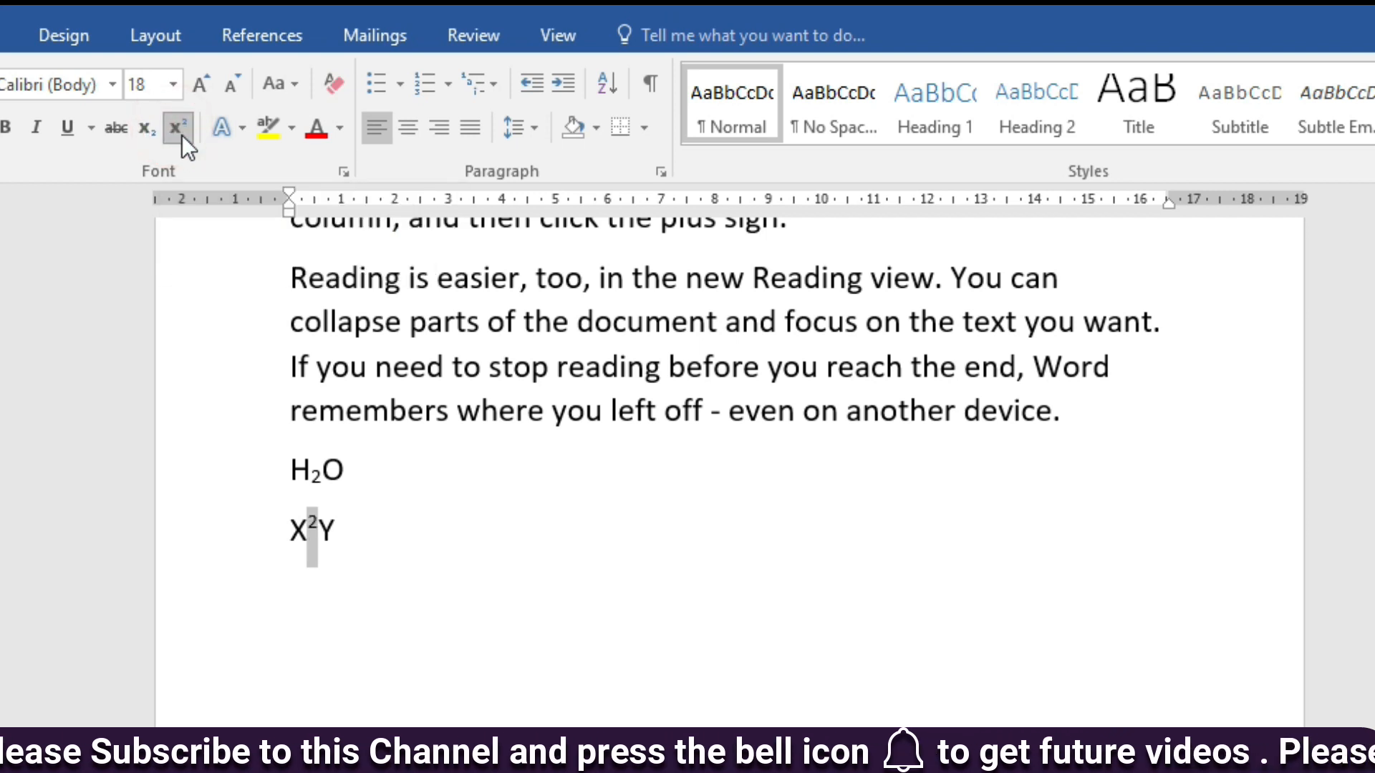
{"action": "left_click", "coordinate": [414, 551]}
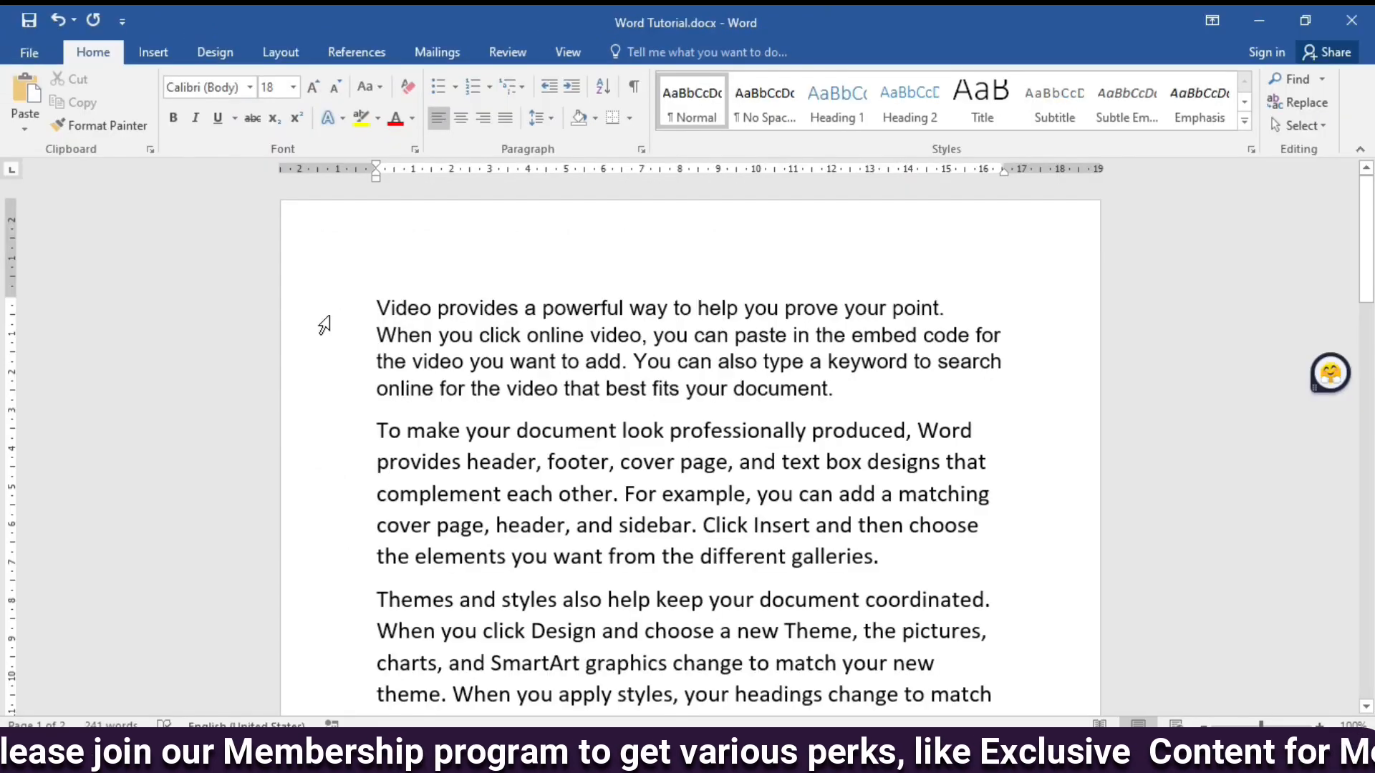
- Select the first paragraph and preview the text effect presets and the outline, reflection and glow options without applying any
{"action": "double_click", "coordinate": [320, 322]}
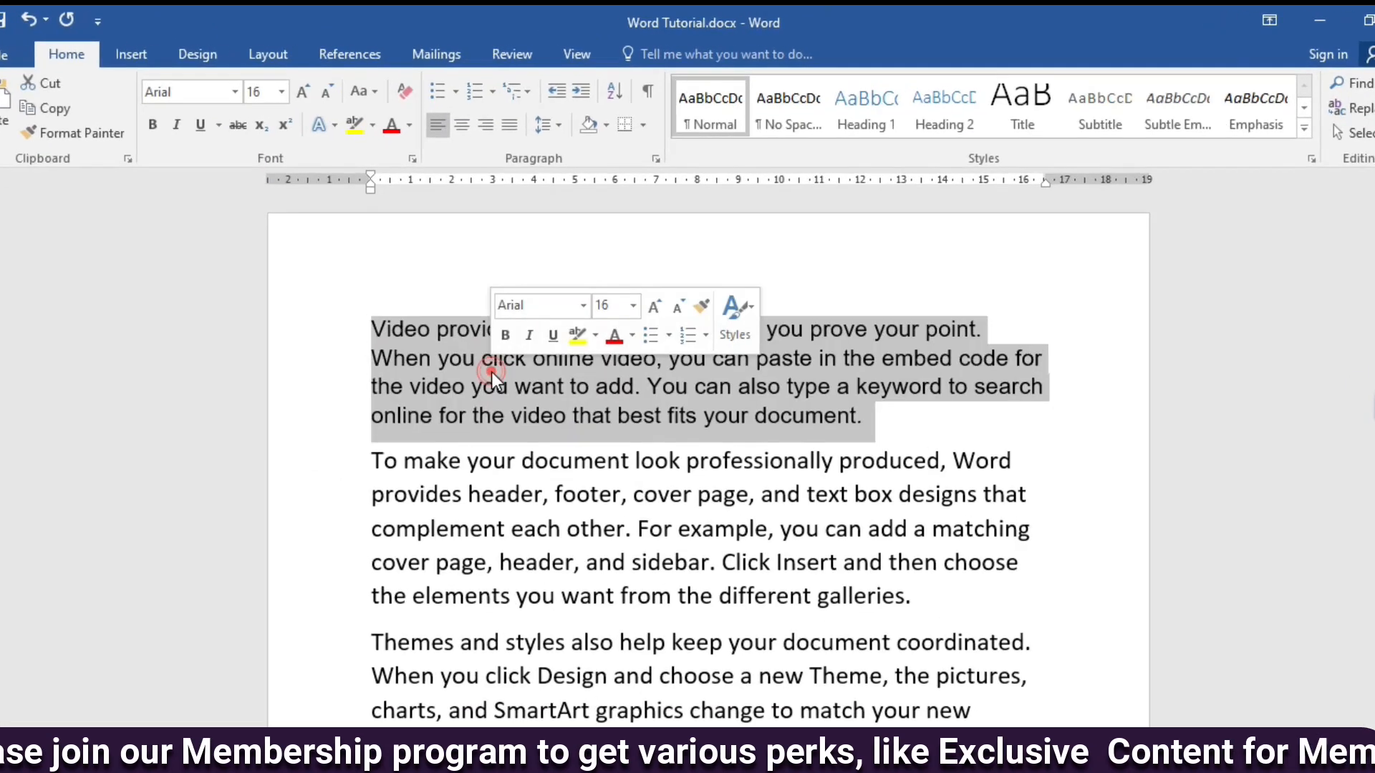
{"action": "left_click", "coordinate": [297, 159]}
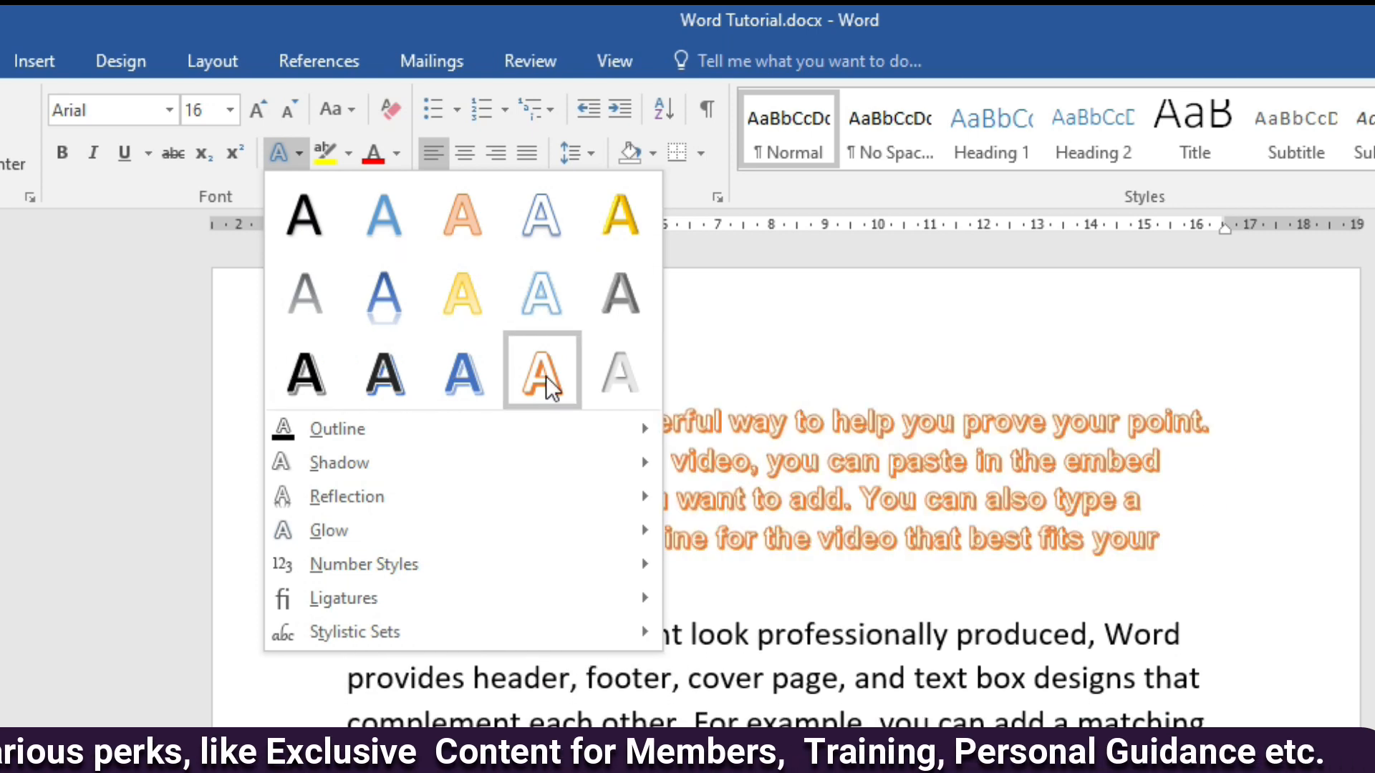
{"action": "mouse_move", "coordinate": [329, 425]}
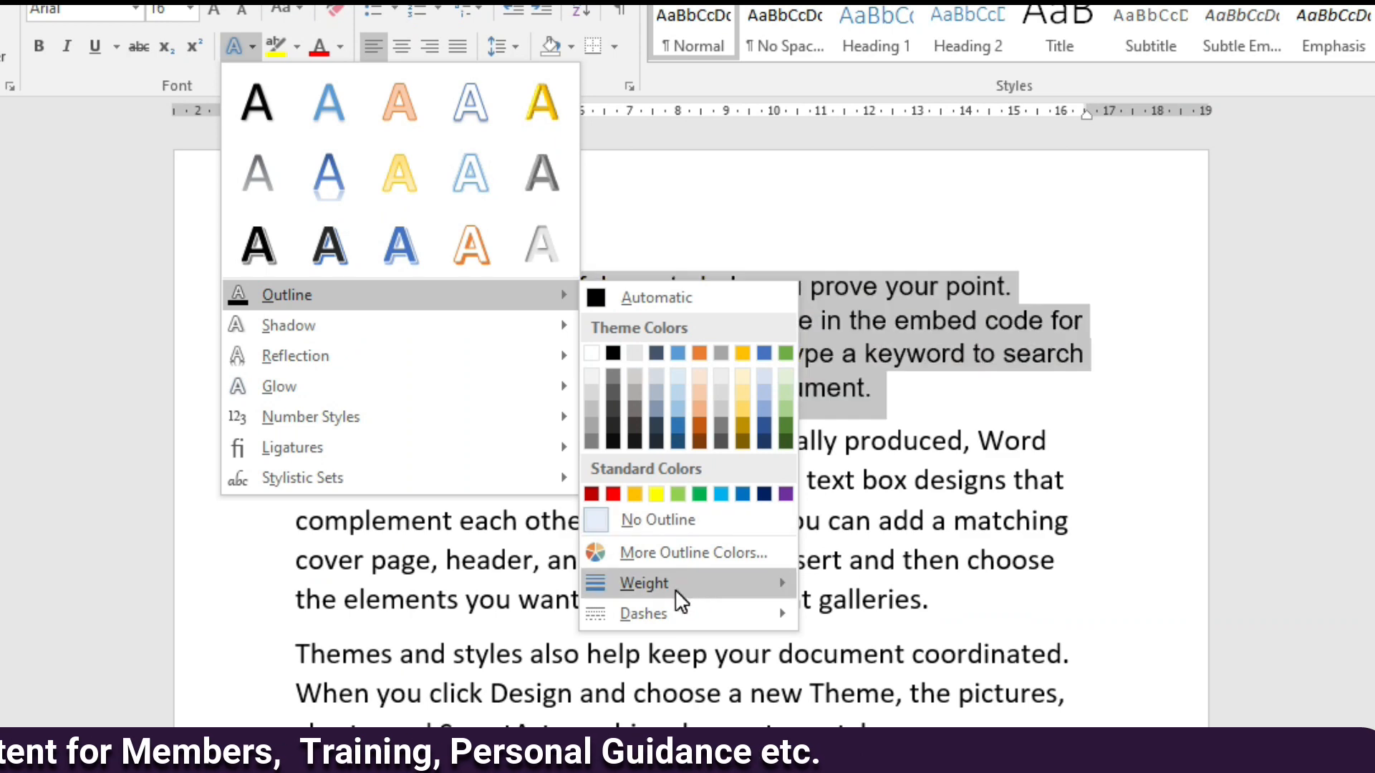
{"action": "mouse_move", "coordinate": [678, 589]}
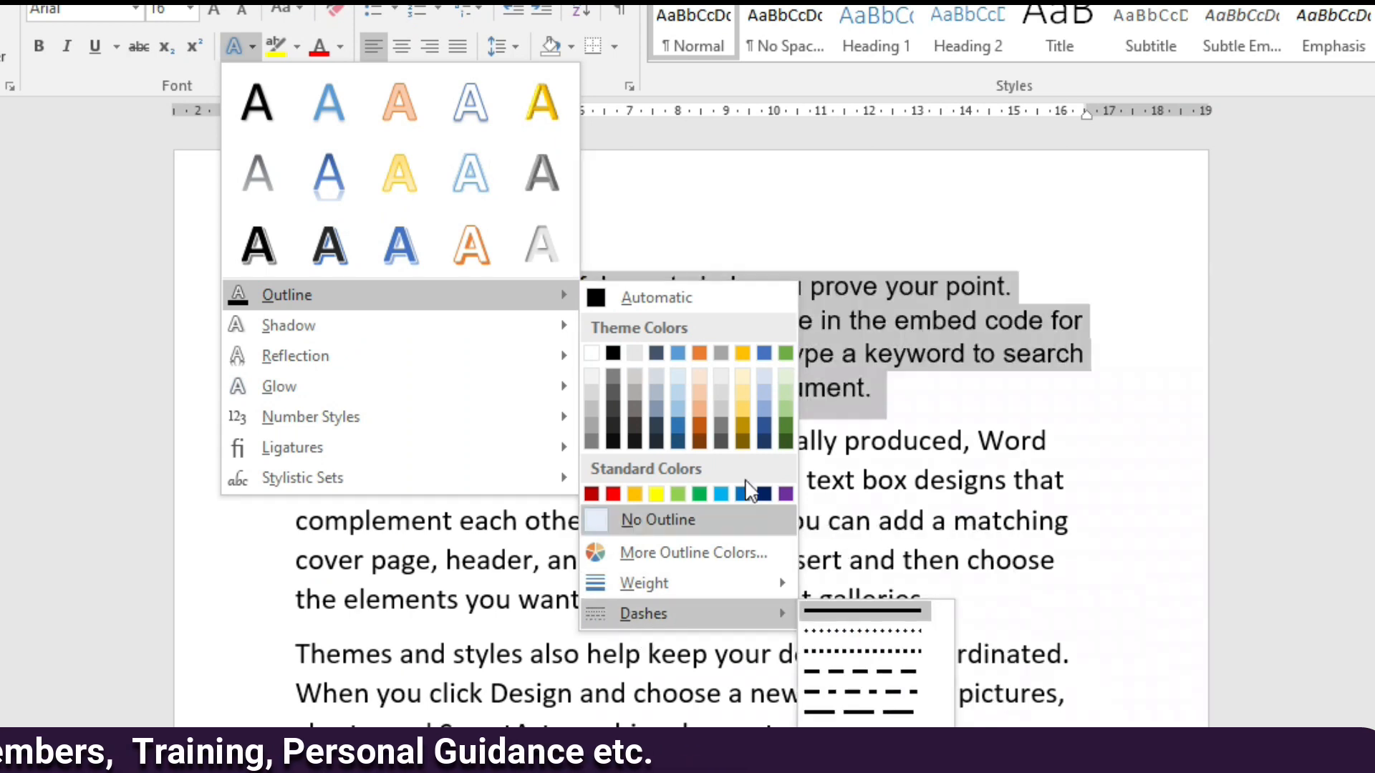
{"action": "mouse_move", "coordinate": [414, 330]}
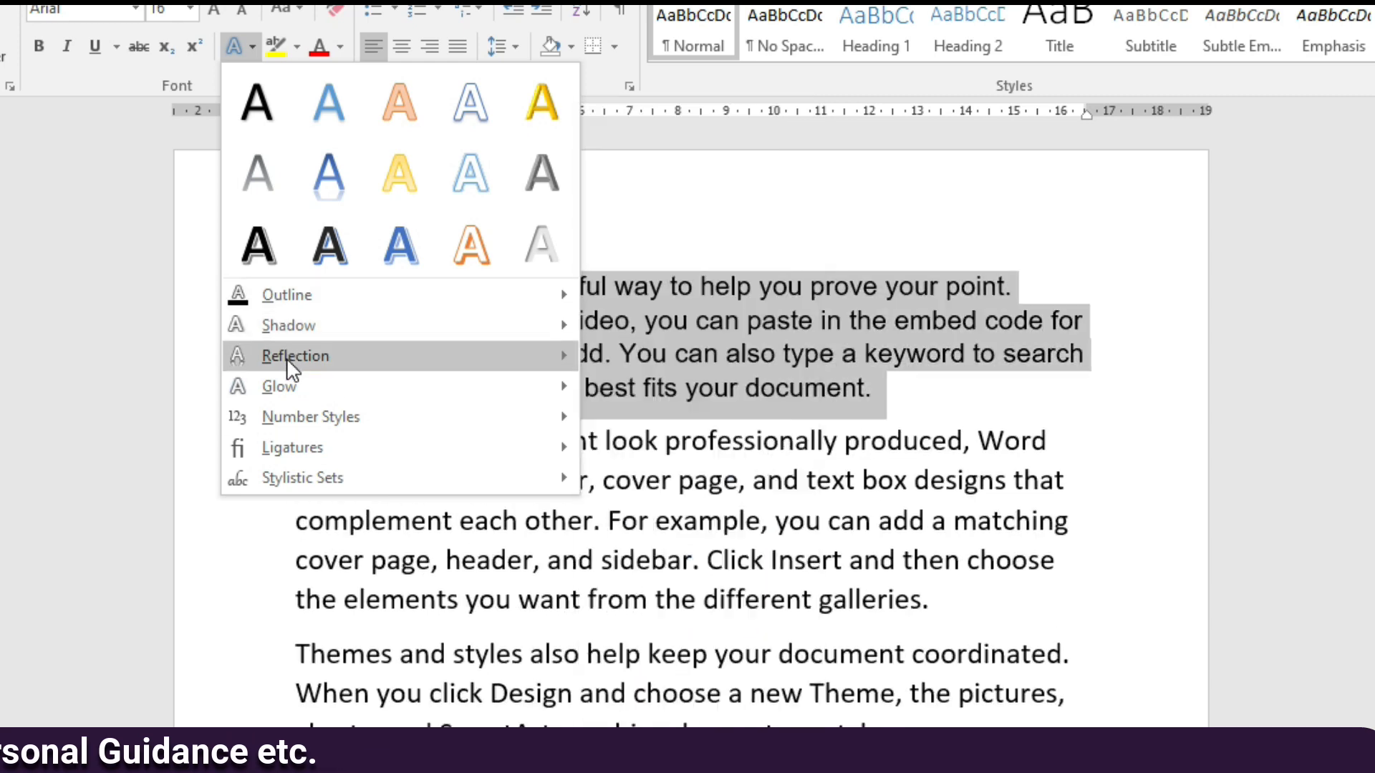
{"action": "mouse_move", "coordinate": [294, 358]}
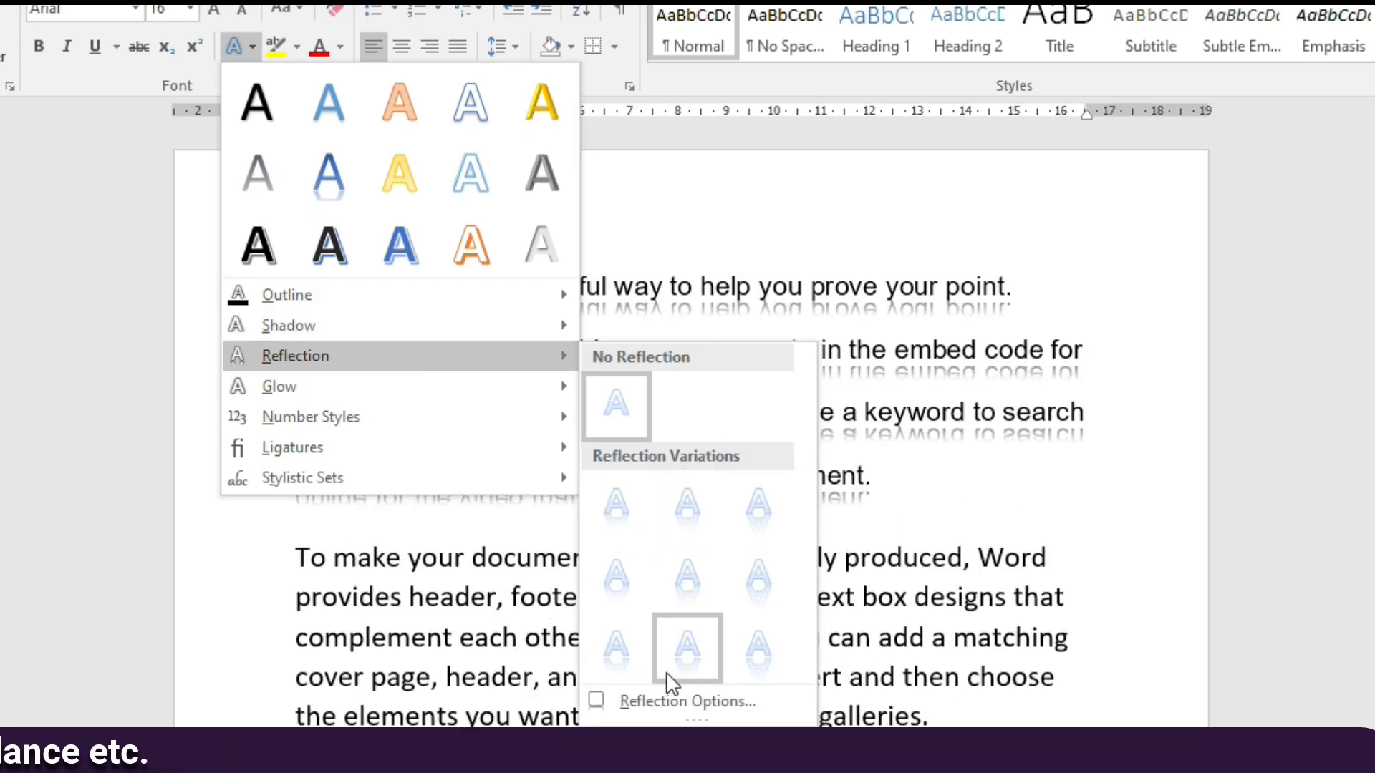
{"action": "mouse_move", "coordinate": [429, 386]}
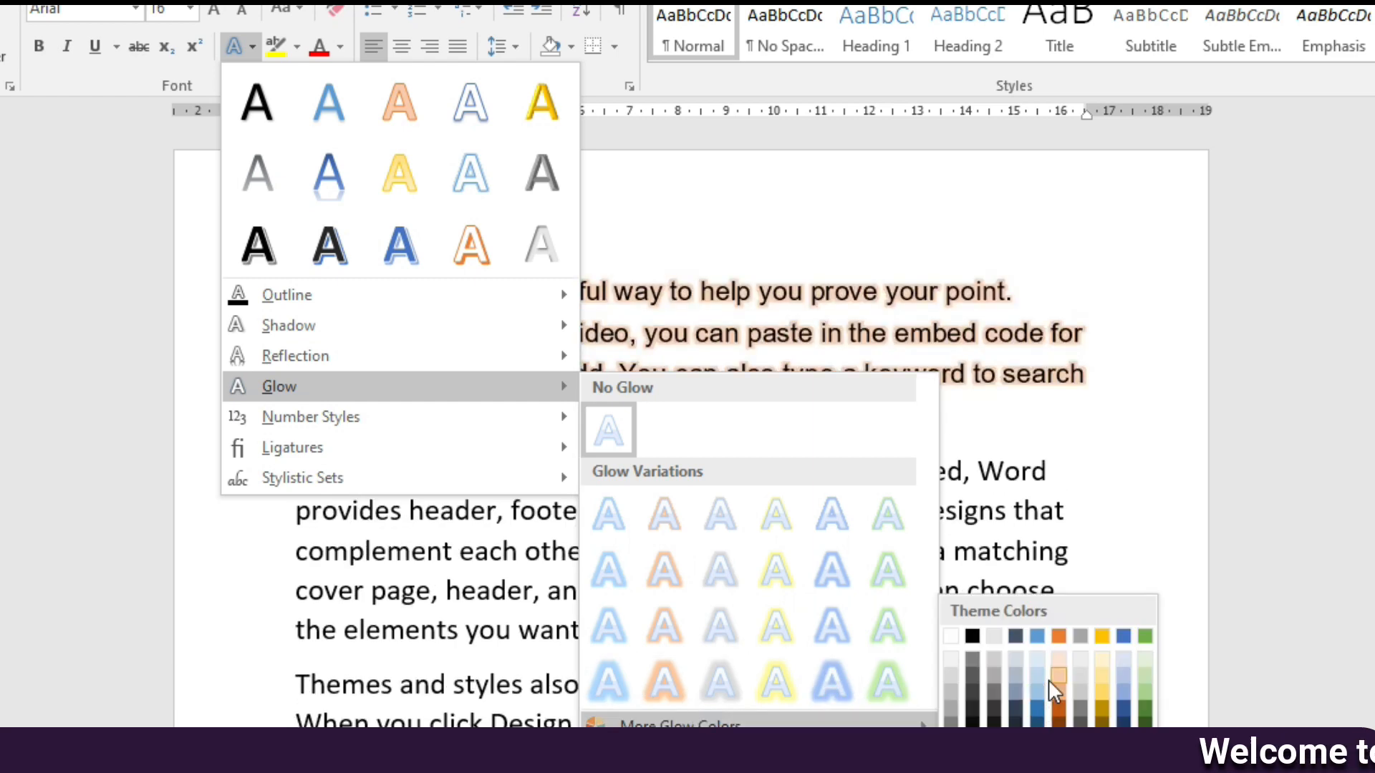
{"action": "key", "text": "Escape"}
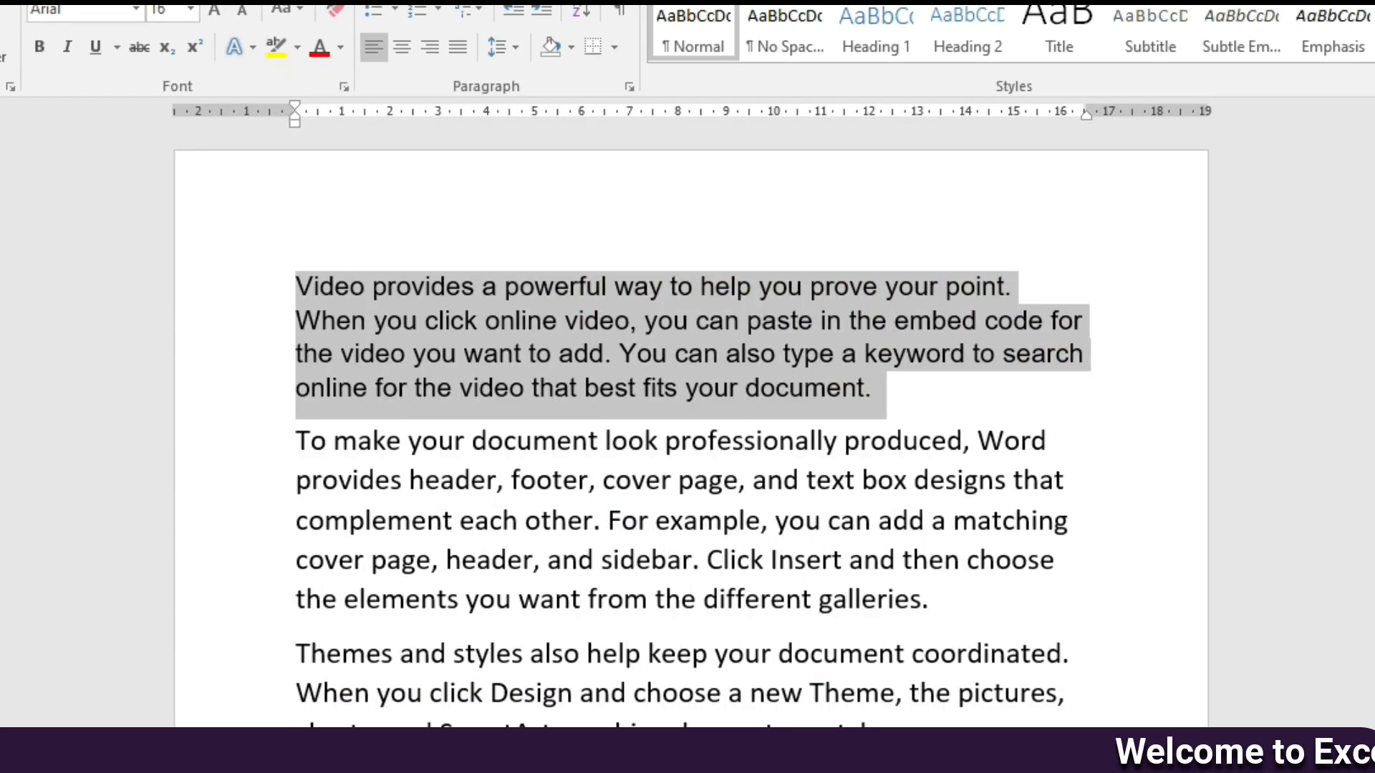
- Preview highlight colors and font colors on the first paragraph, including the additional standard color palette, without applying any
{"action": "left_click", "coordinate": [297, 46]}
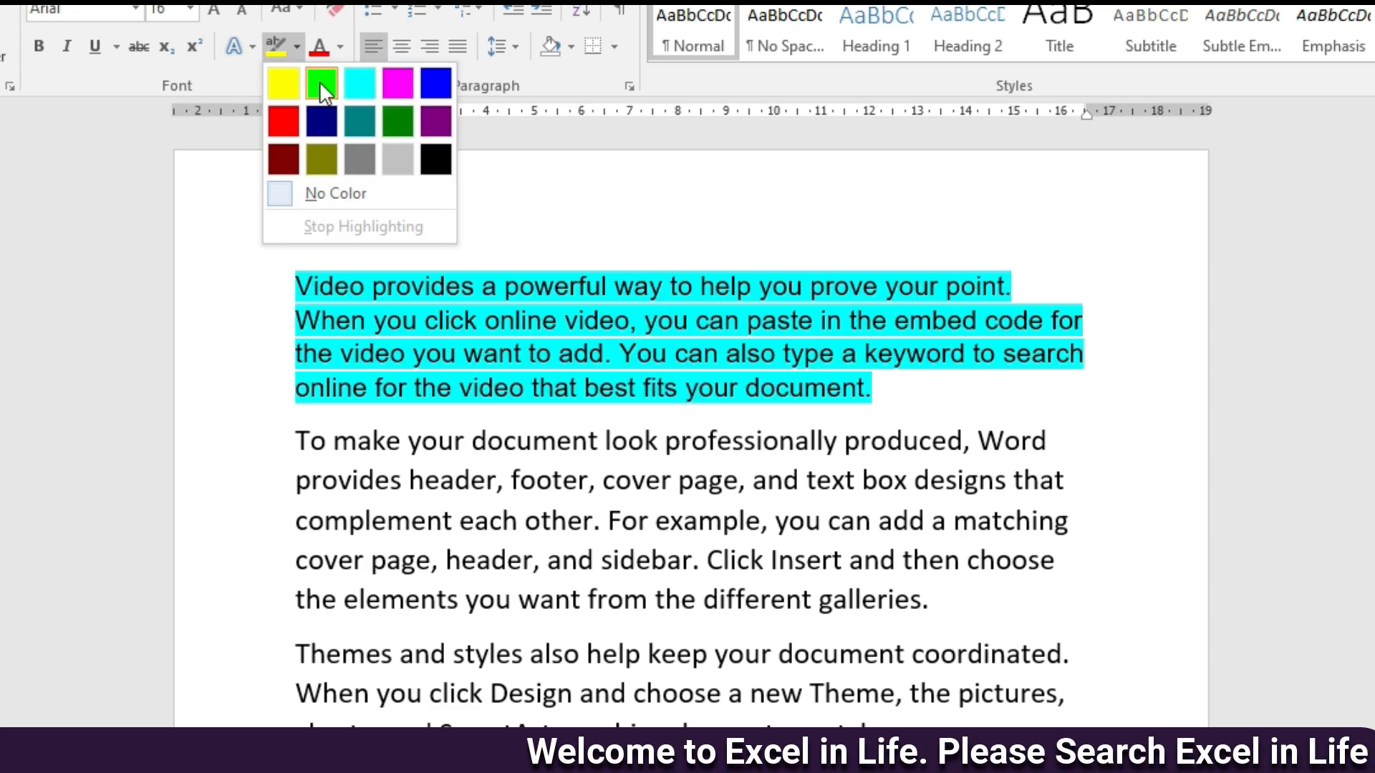
{"action": "left_click", "coordinate": [496, 501]}
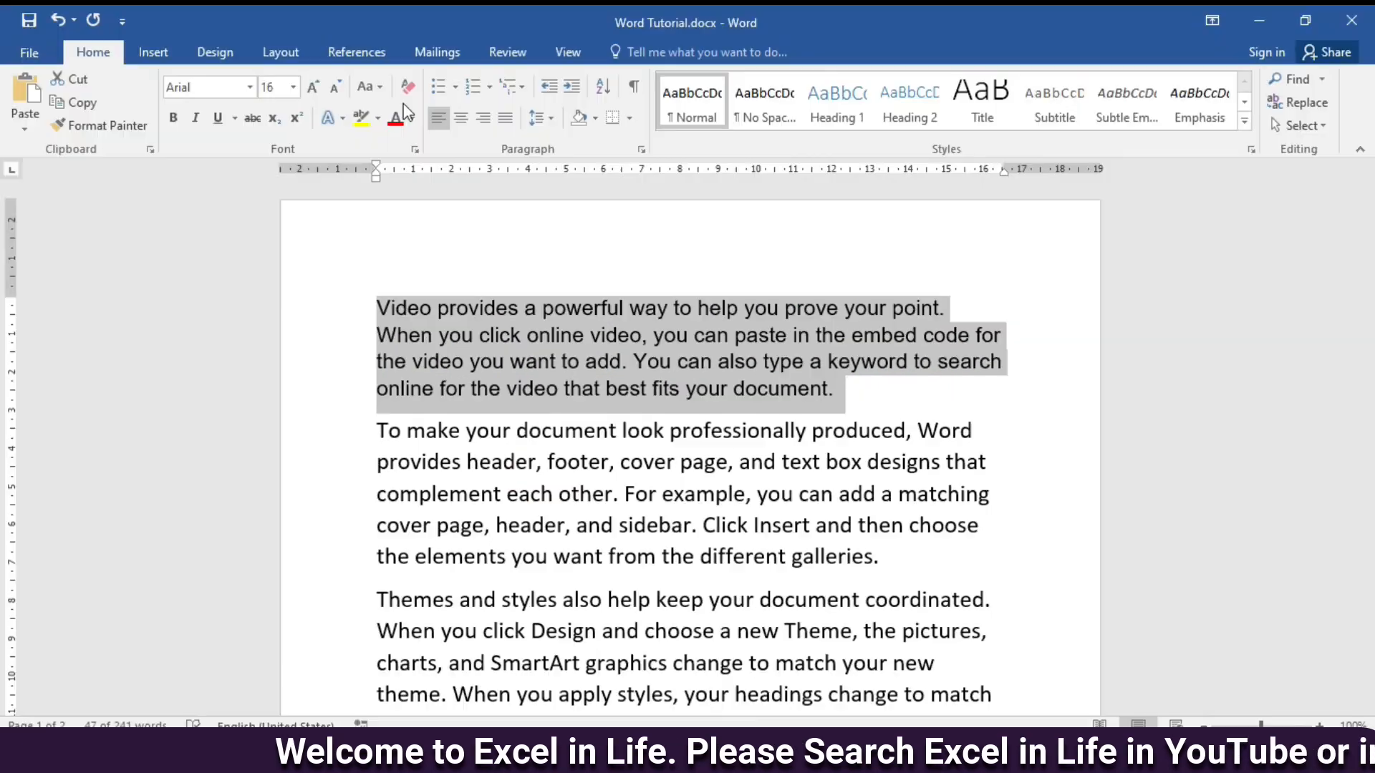
{"action": "left_click", "coordinate": [412, 118]}
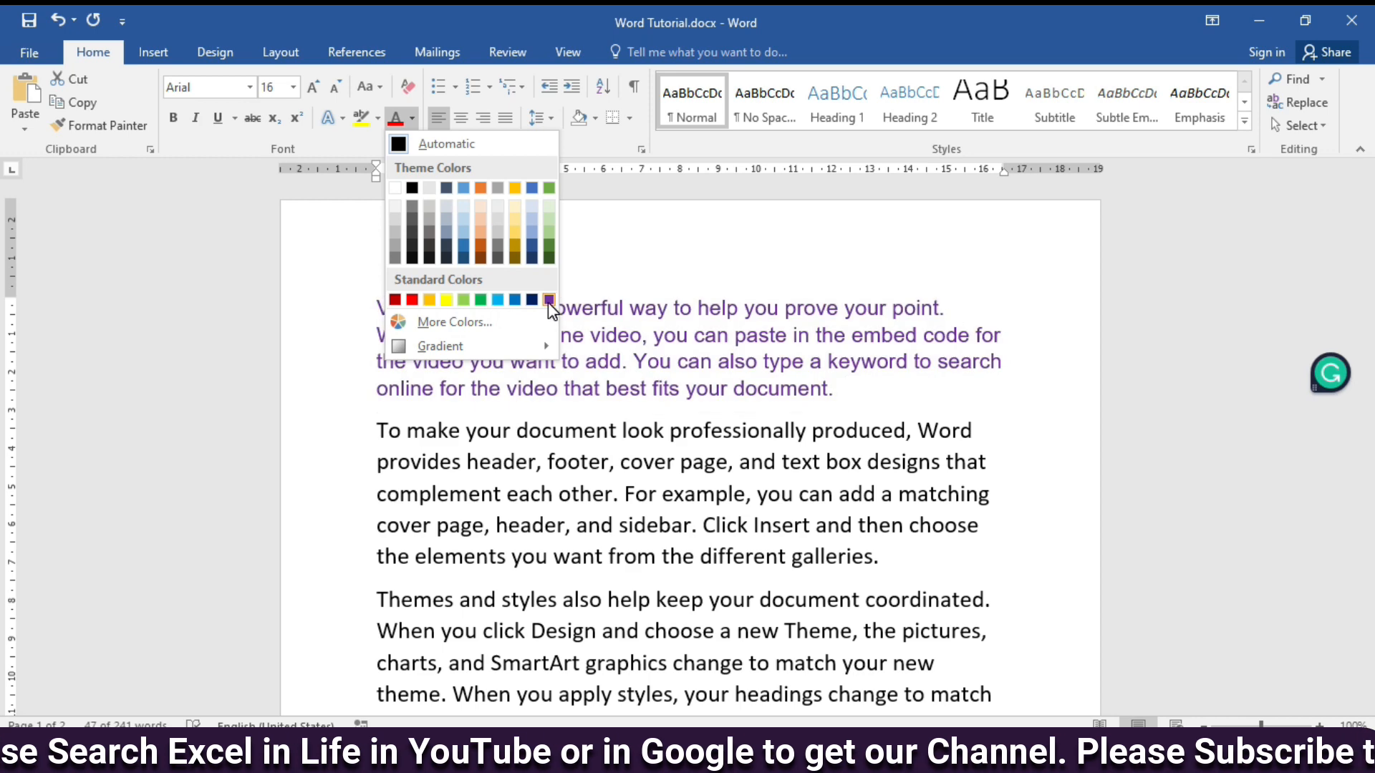
{"action": "left_click", "coordinate": [450, 323]}
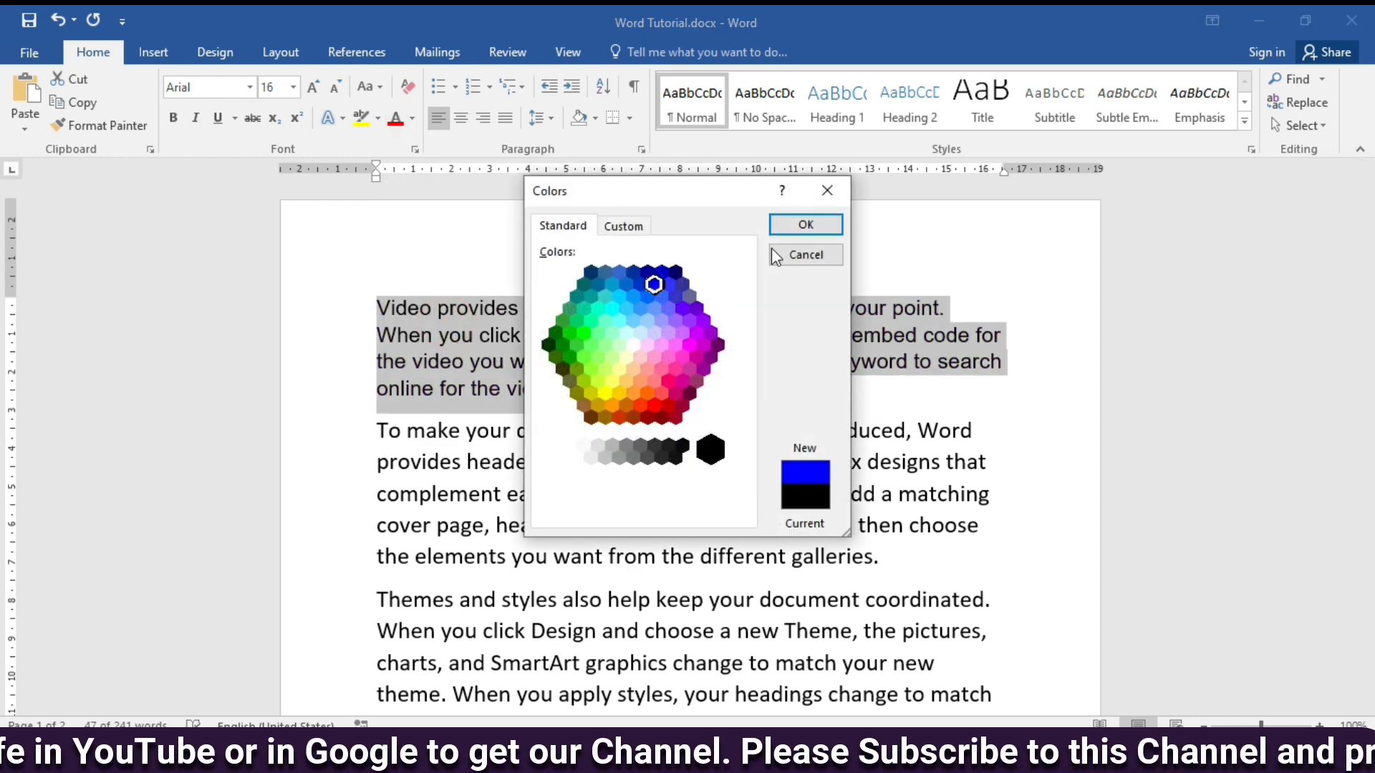
{"action": "left_click", "coordinate": [806, 256]}
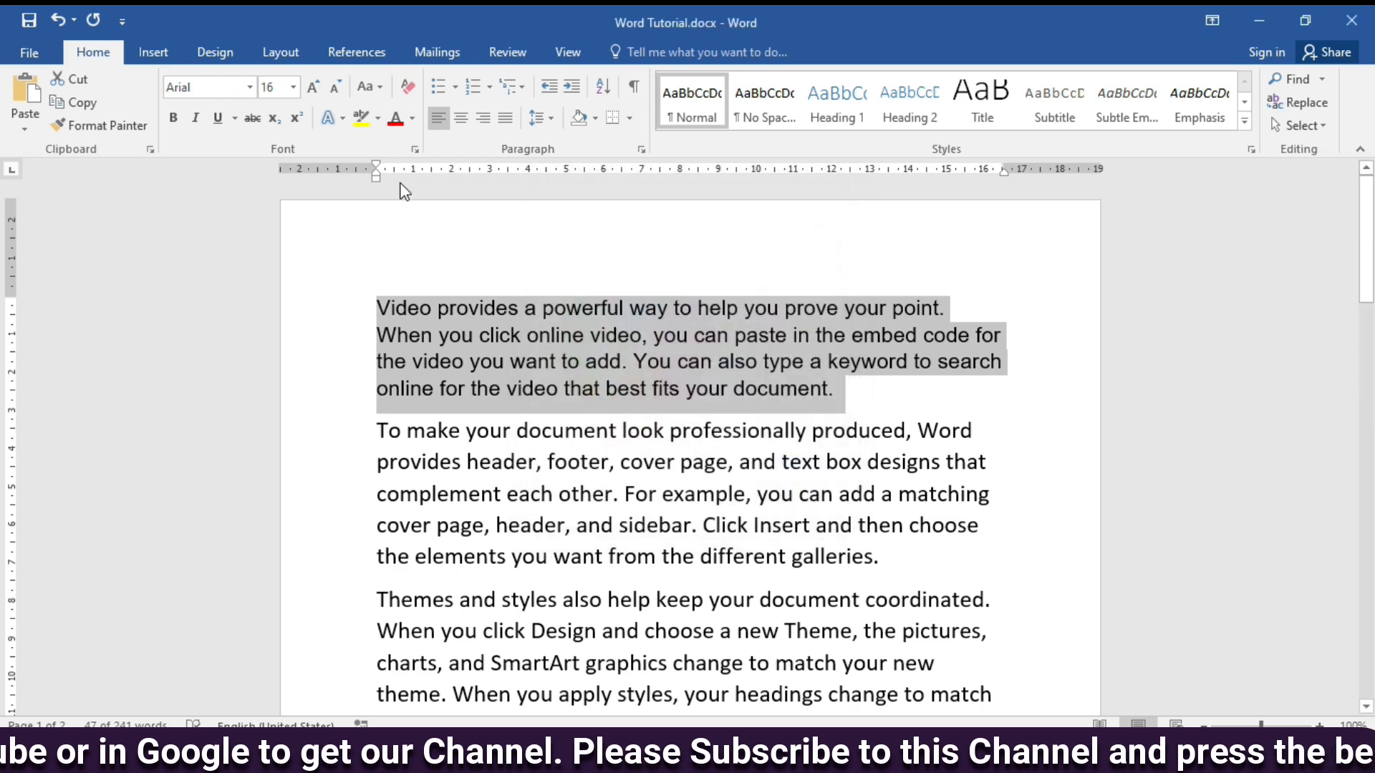
- Color the first paragraph standard dark blue and give its text a gradient fill with a gold linear preset
{"action": "left_click", "coordinate": [413, 118]}
{"action": "mouse_move", "coordinate": [524, 360]}
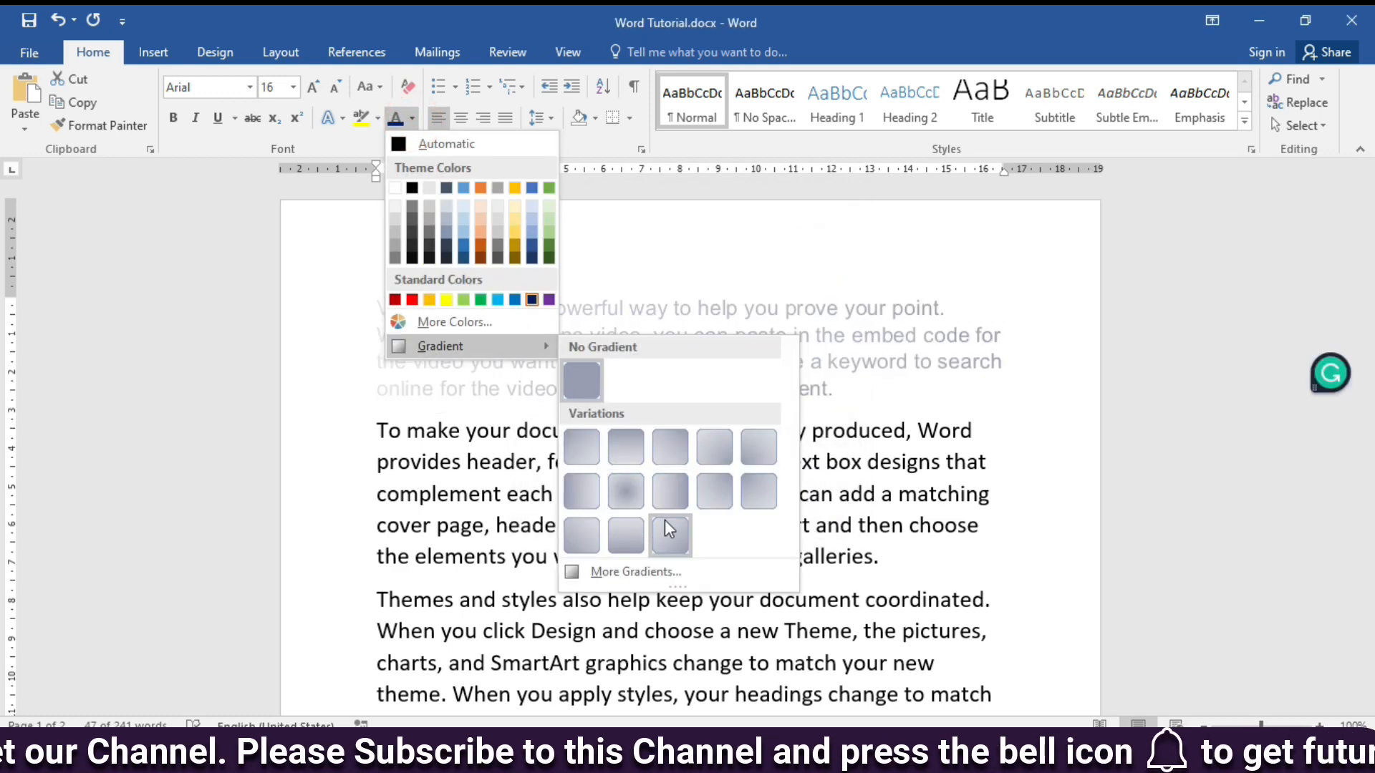
{"action": "left_click", "coordinate": [605, 572]}
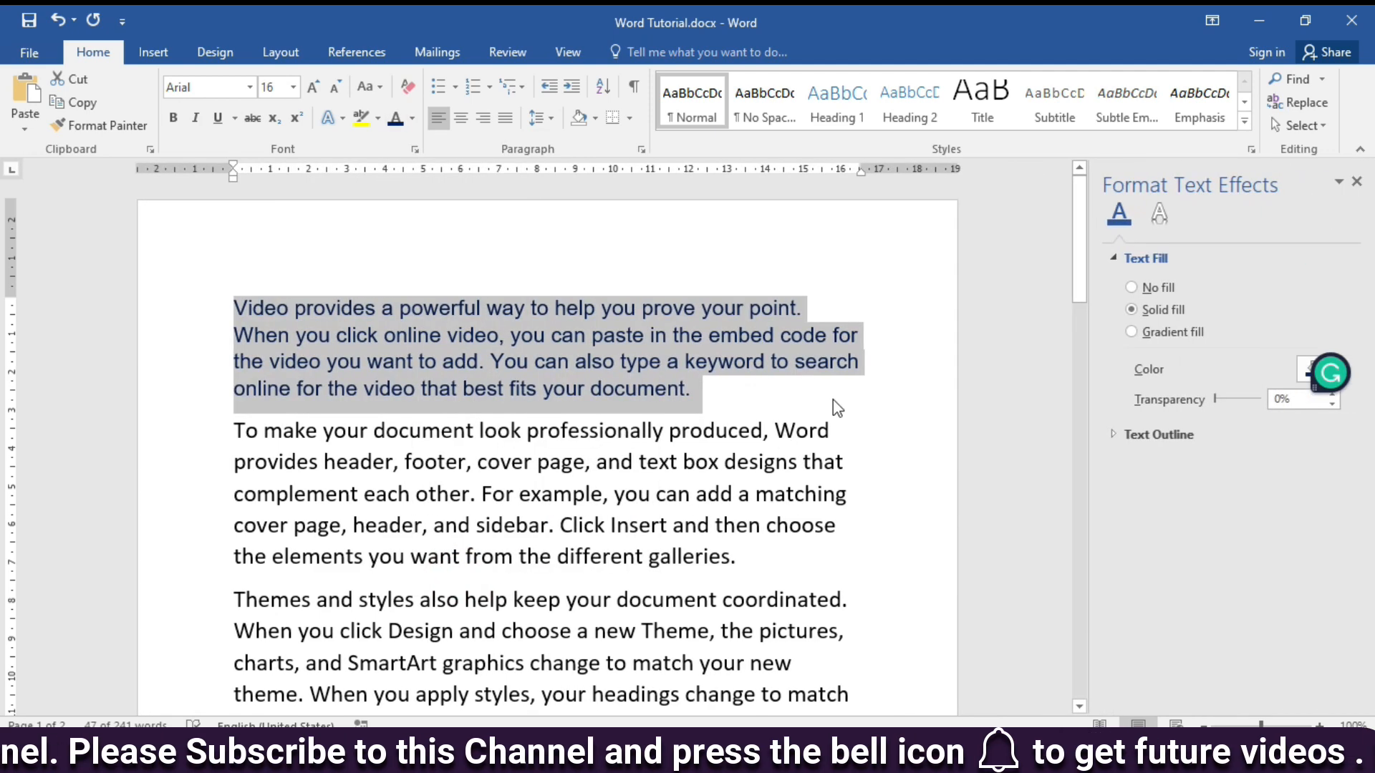
{"action": "left_click", "coordinate": [1131, 332]}
{"action": "left_click", "coordinate": [1325, 369]}
{"action": "left_click", "coordinate": [1262, 507]}
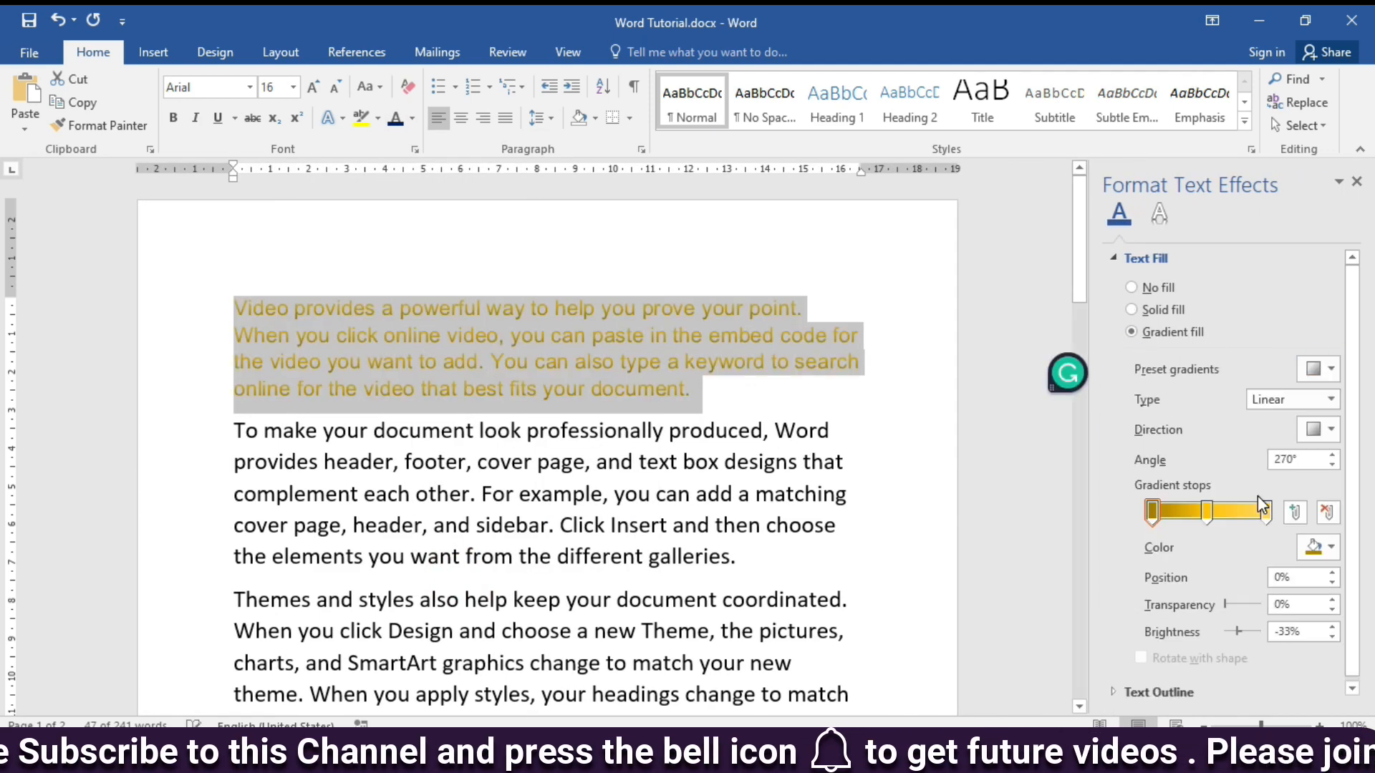
- Change the first paragraph's text fill to a blue radial preset gradient
{"action": "left_click", "coordinate": [487, 436]}
{"action": "triple_click", "coordinate": [438, 339]}
{"action": "left_click", "coordinate": [1319, 370]}
{"action": "left_click", "coordinate": [1302, 542]}
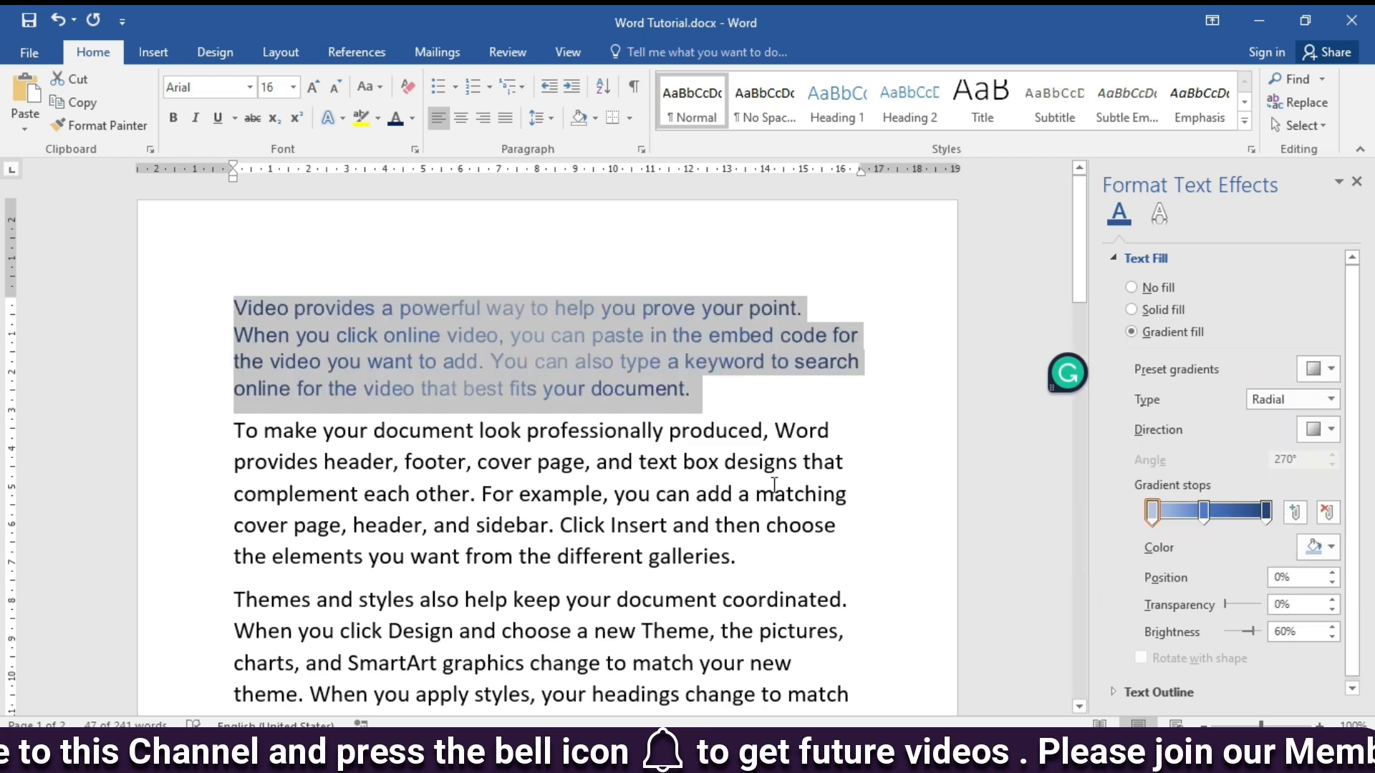
- Choose another direction for the first paragraph's gradient fill and set its type to Rectangular
{"action": "left_click", "coordinate": [774, 485]}
{"action": "triple_click", "coordinate": [373, 342]}
{"action": "left_click", "coordinate": [1325, 431]}
{"action": "left_click", "coordinate": [1170, 468]}
{"action": "left_click", "coordinate": [1328, 400]}
{"action": "left_click", "coordinate": [1288, 461]}
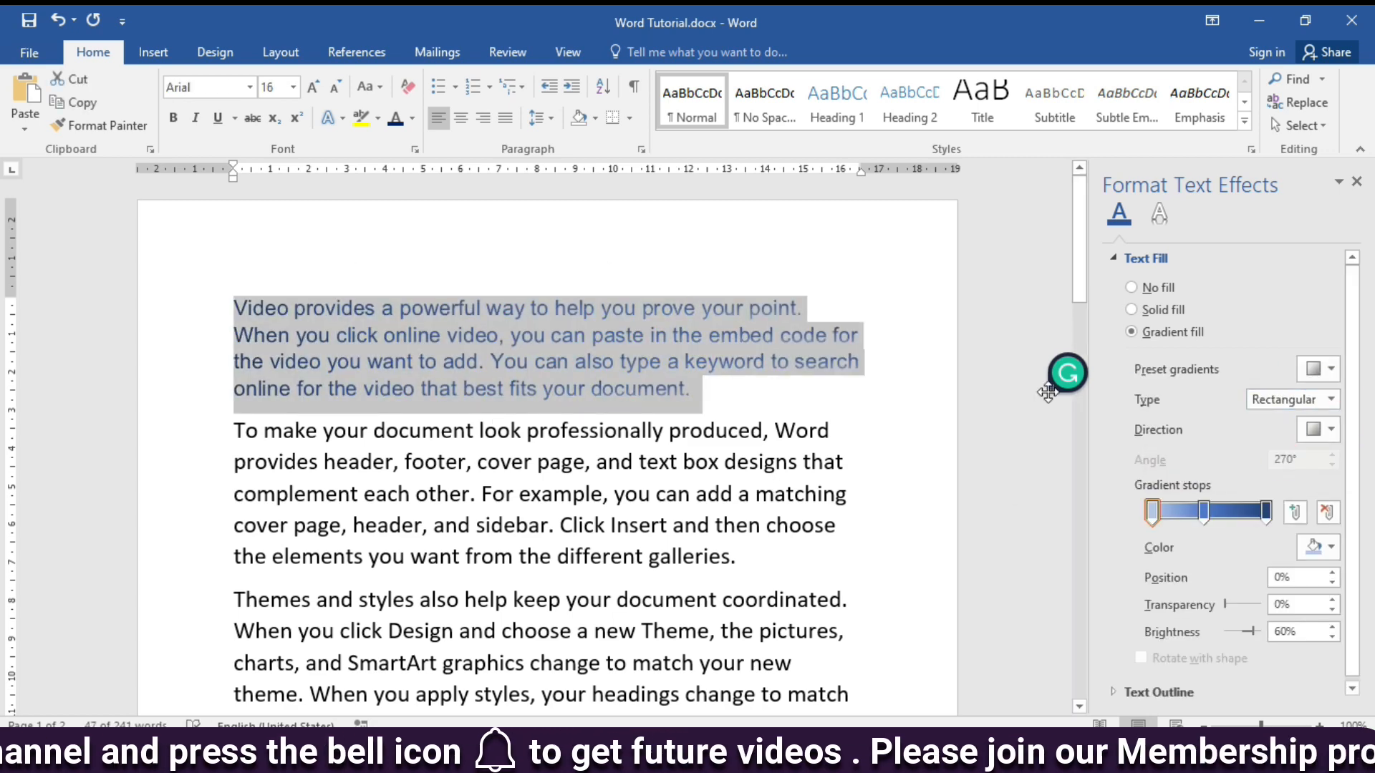
- Examine the text outline, shadow, reflection, glow, soft edges and 3-D format settings, including the material choices, for the first paragraph
{"action": "left_click", "coordinate": [1113, 258]}
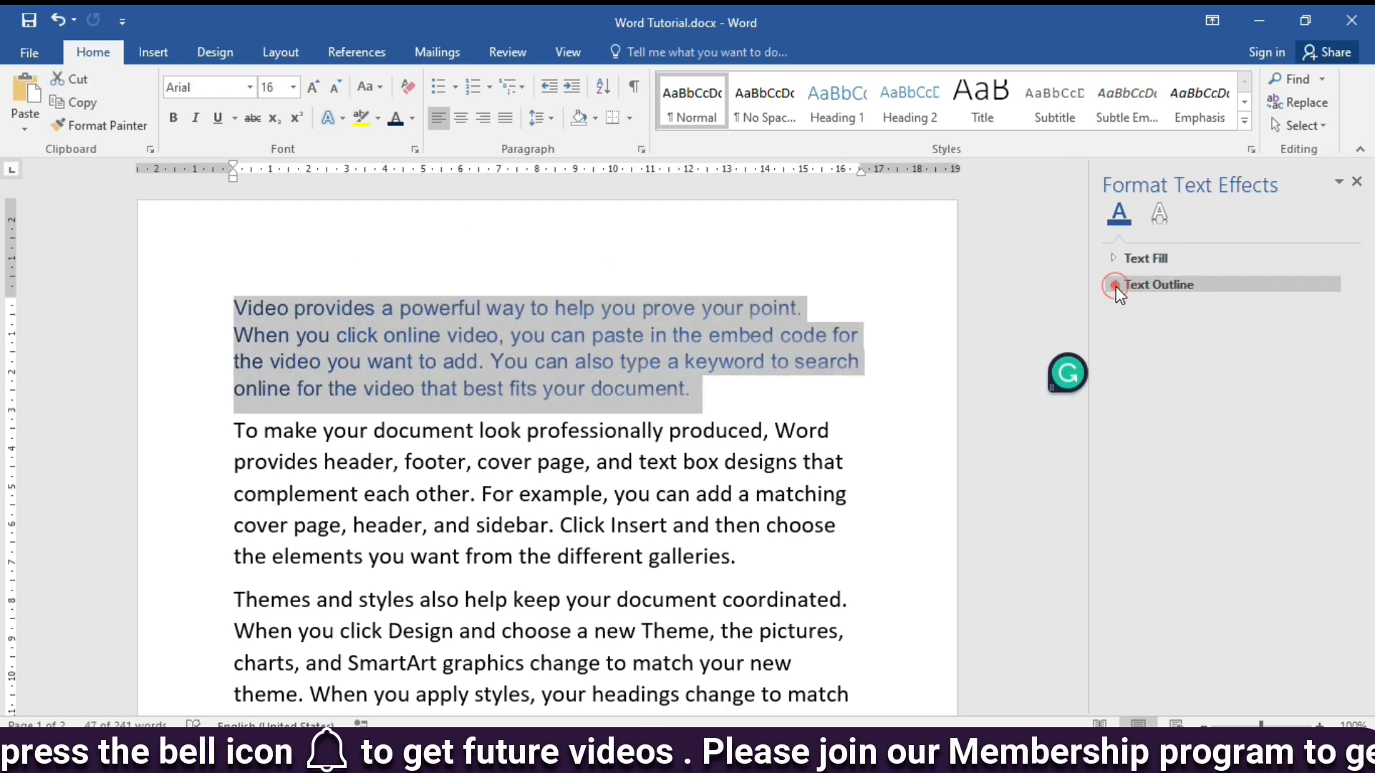
{"action": "left_click", "coordinate": [1117, 286]}
{"action": "left_click", "coordinate": [1159, 214]}
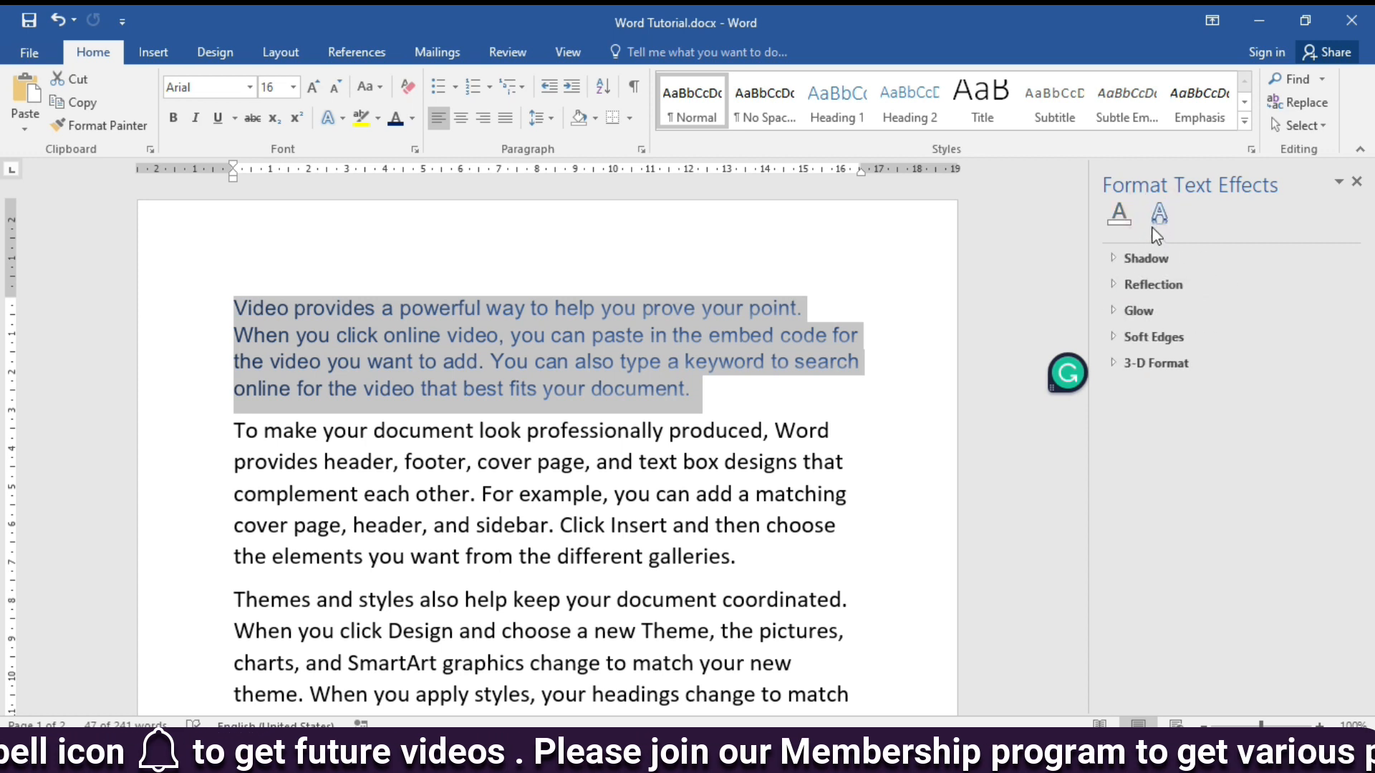
{"action": "left_click", "coordinate": [1131, 259]}
{"action": "left_click", "coordinate": [1117, 493]}
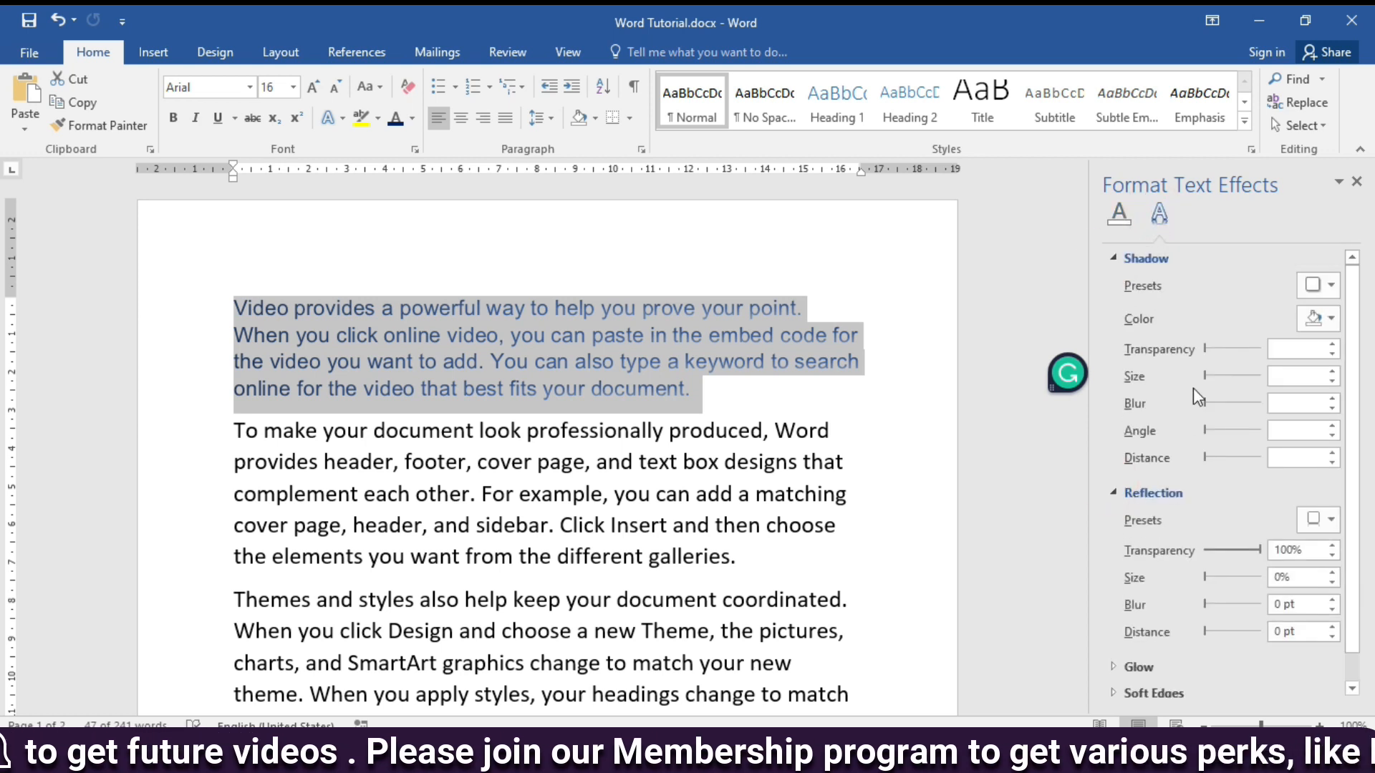
{"action": "left_click", "coordinate": [1115, 636]}
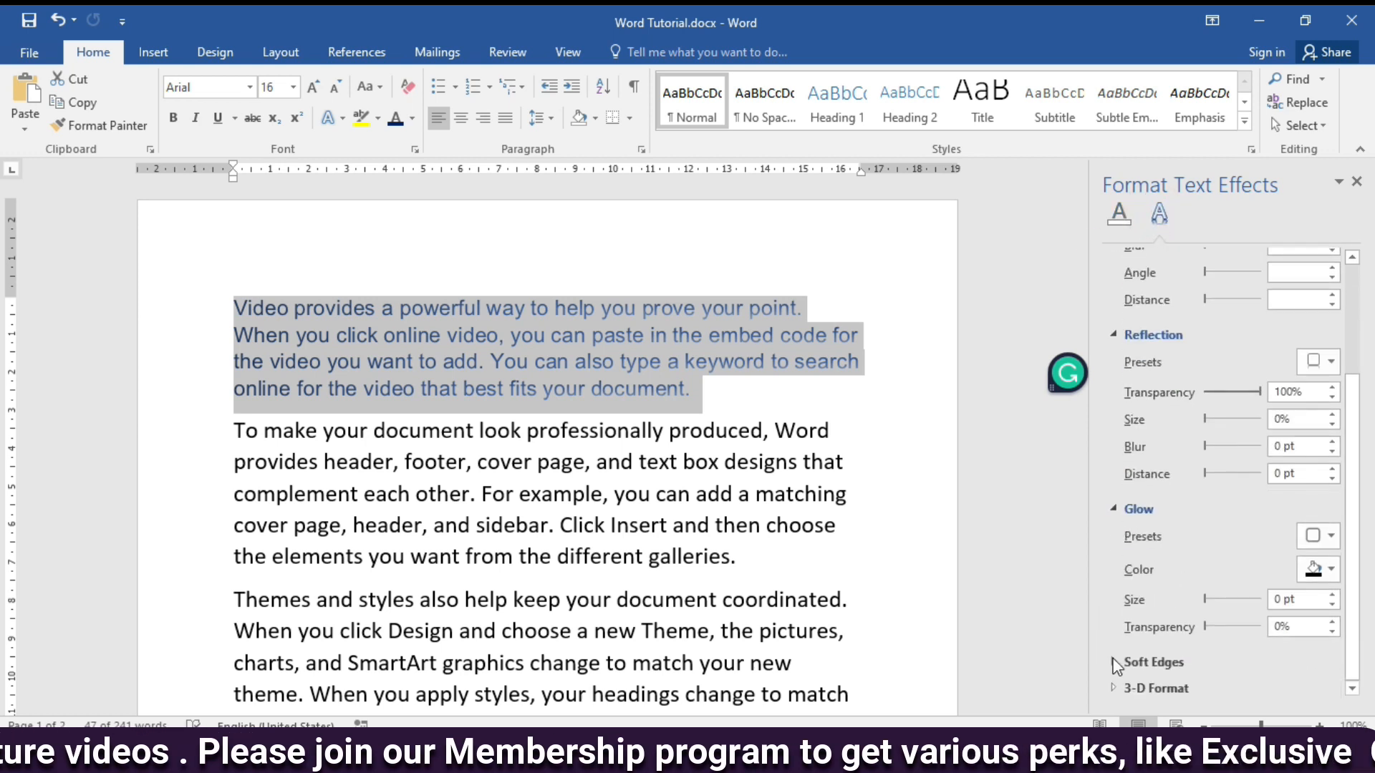
{"action": "left_click", "coordinate": [1118, 662]}
{"action": "left_click", "coordinate": [1114, 689]}
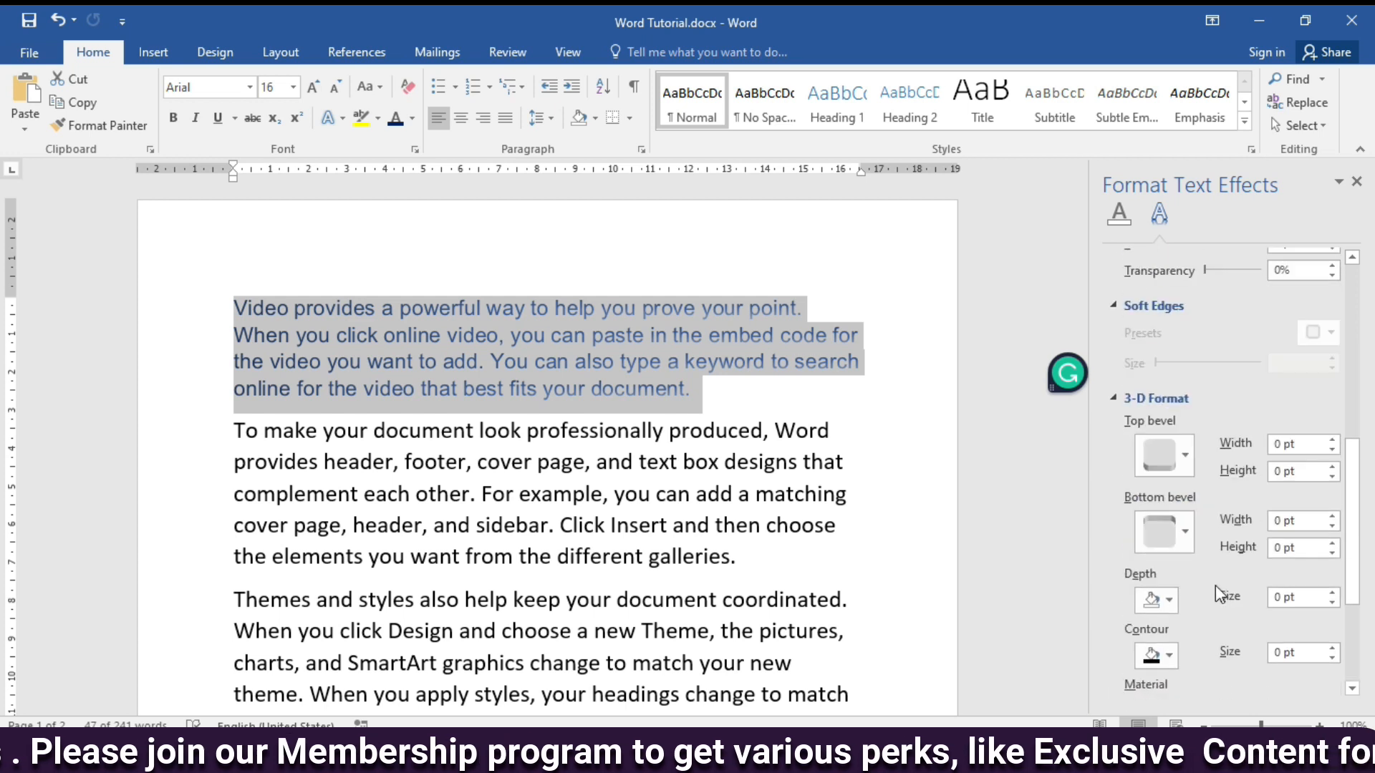
{"action": "left_click", "coordinate": [1182, 571]}
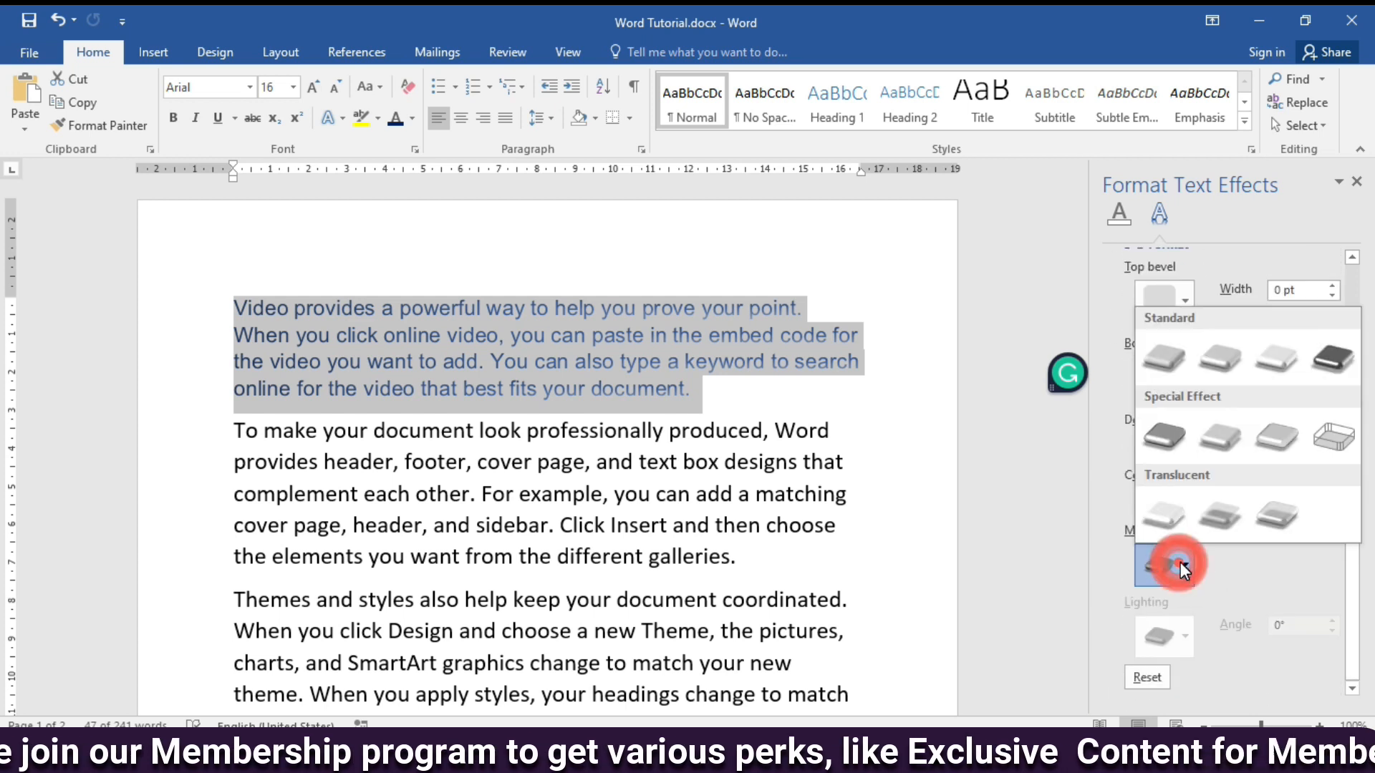
{"action": "left_click", "coordinate": [1349, 355]}
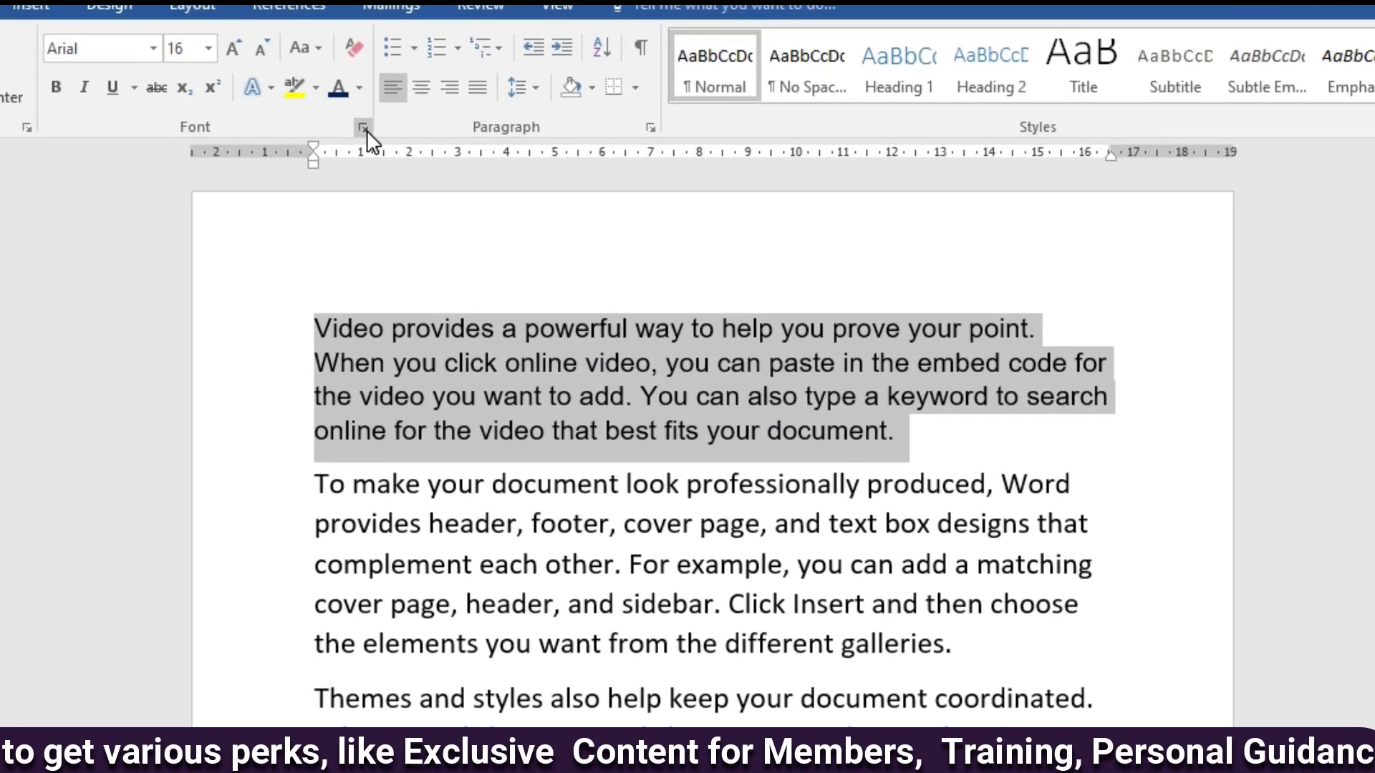
- Open the Font dialog for the first paragraph and choose Book Antiqua as its font
{"action": "left_click", "coordinate": [363, 128]}
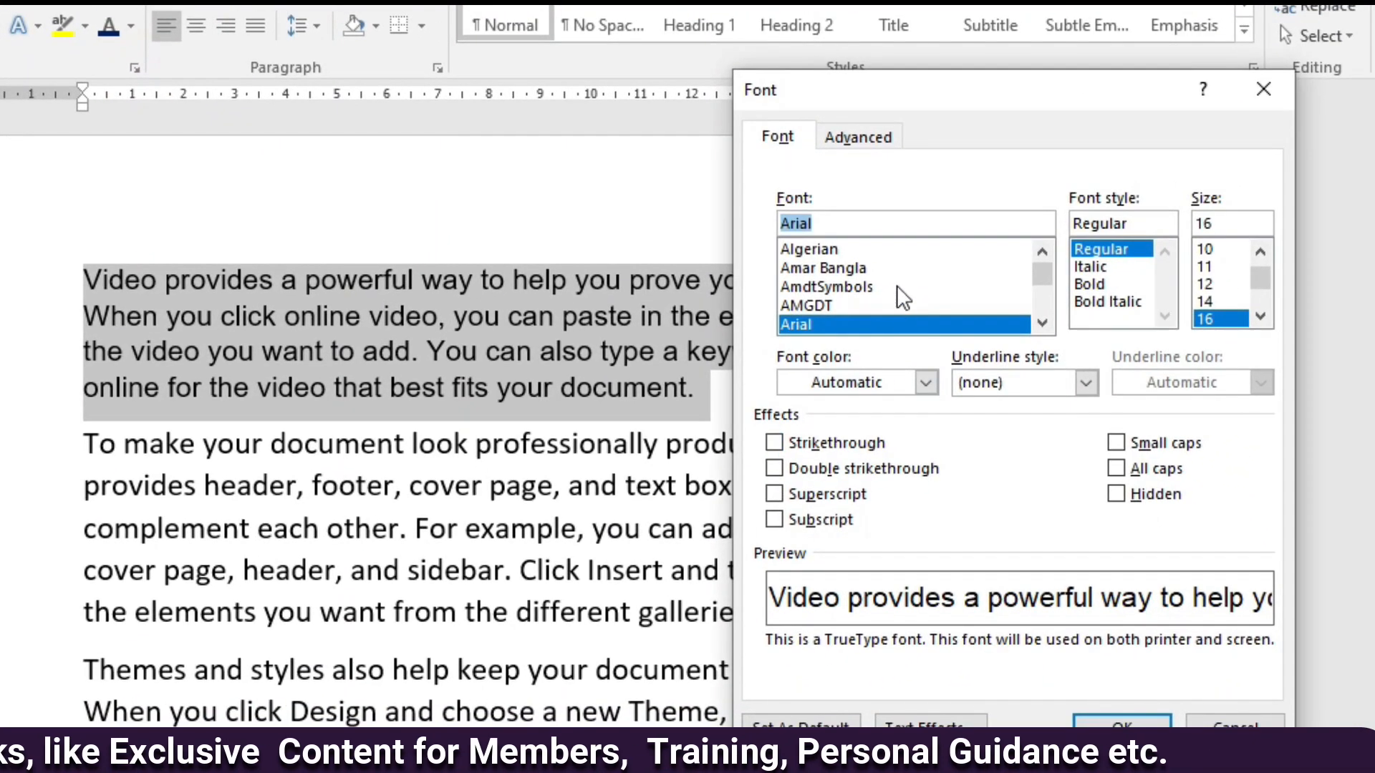
{"action": "scroll", "coordinate": [1089, 329], "scroll_direction": "down", "scroll_amount": 2}
{"action": "scroll", "coordinate": [896, 281], "scroll_direction": "down", "scroll_amount": 2}
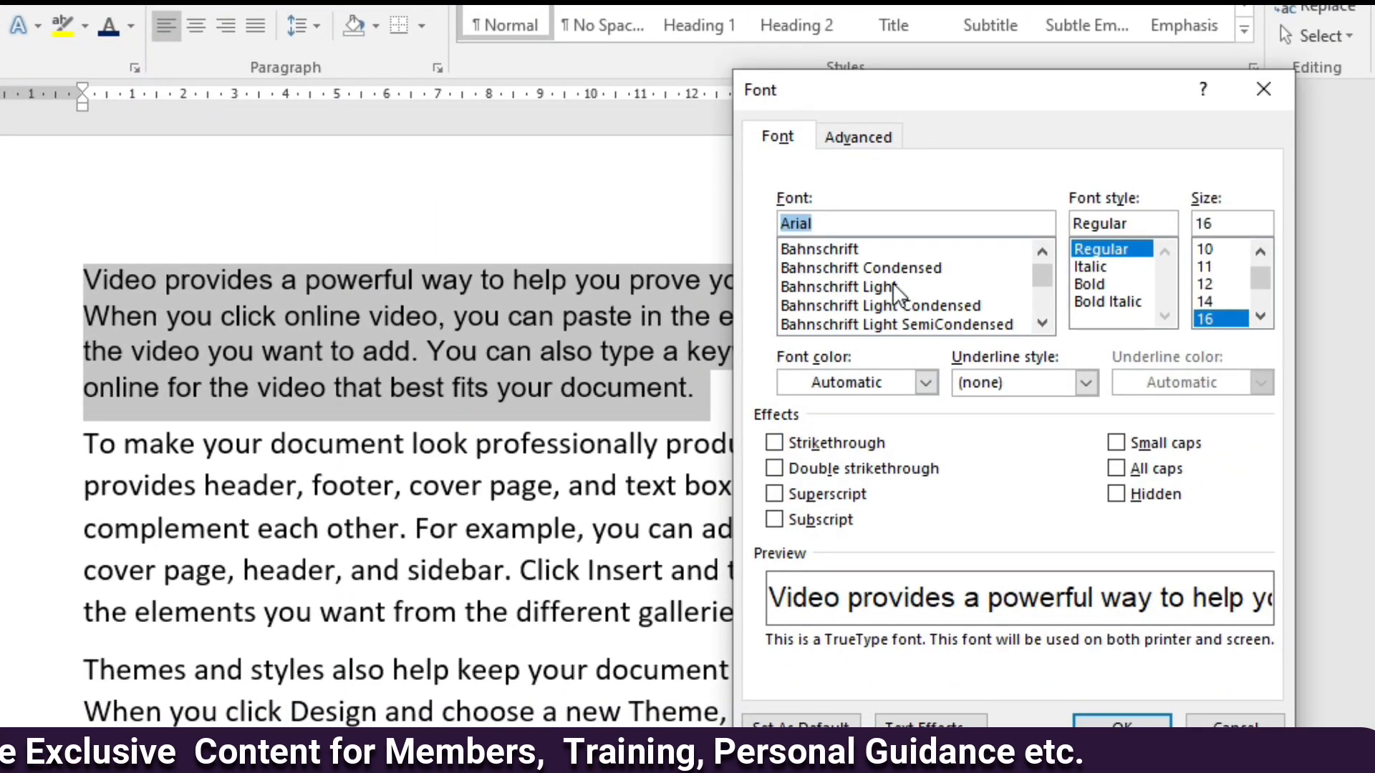
{"action": "left_click", "coordinate": [846, 288]}
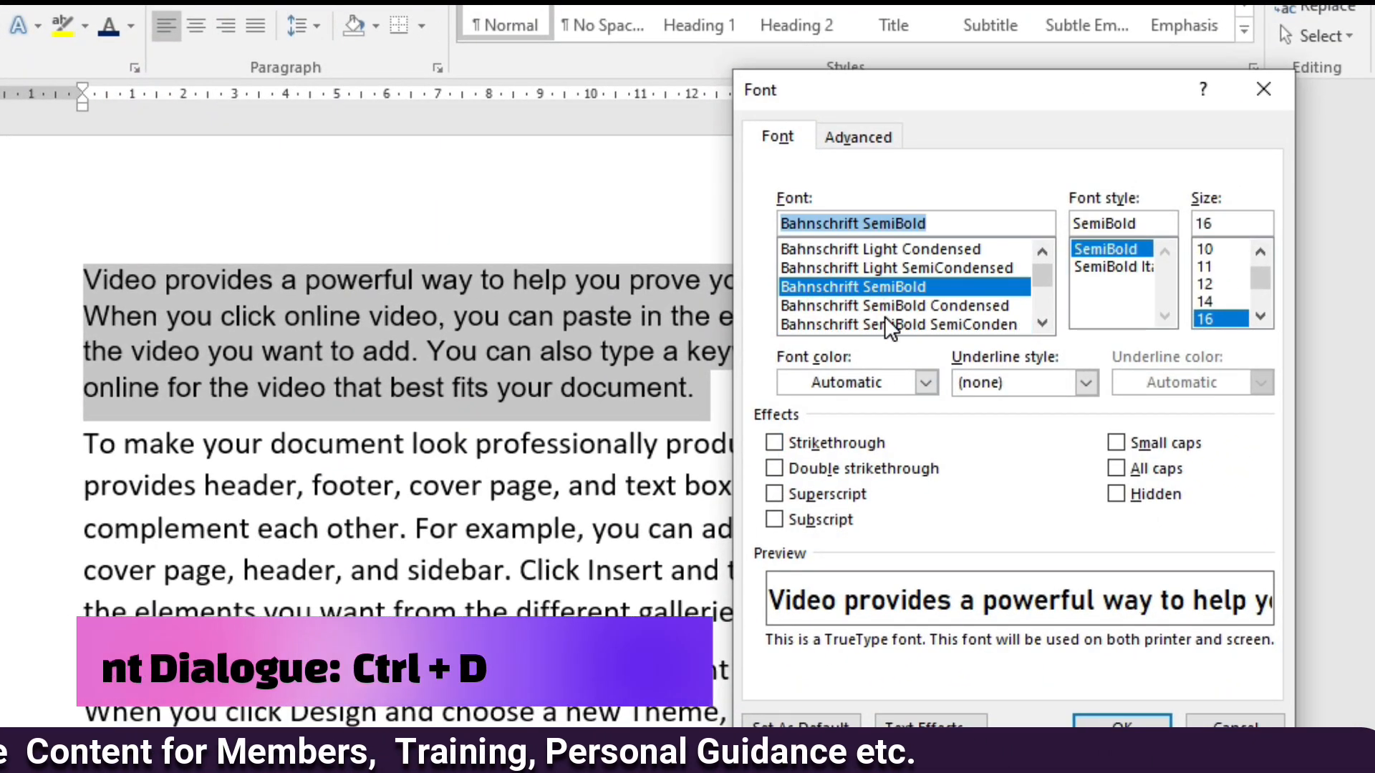
{"action": "scroll", "coordinate": [884, 311], "scroll_direction": "down", "scroll_amount": 3}
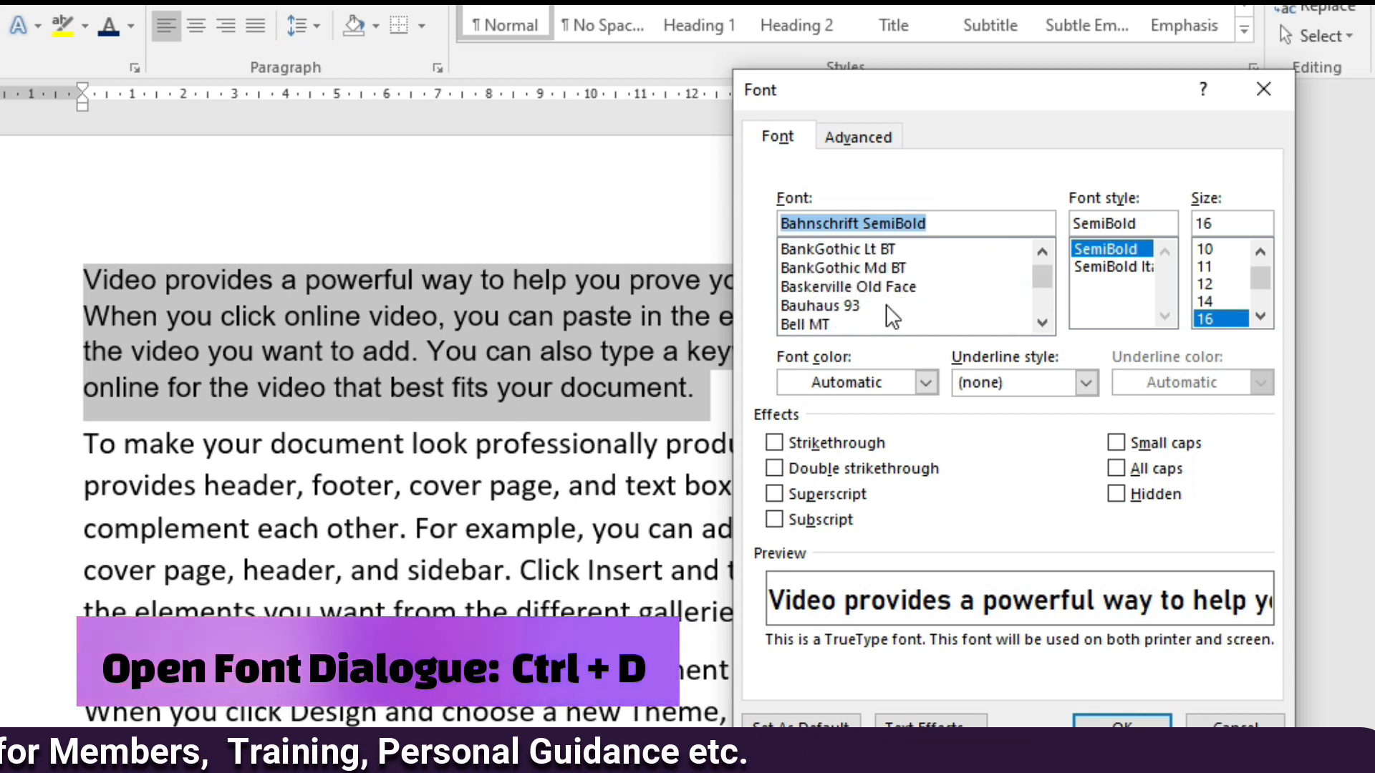
{"action": "scroll", "coordinate": [887, 304], "scroll_direction": "down", "scroll_amount": 4}
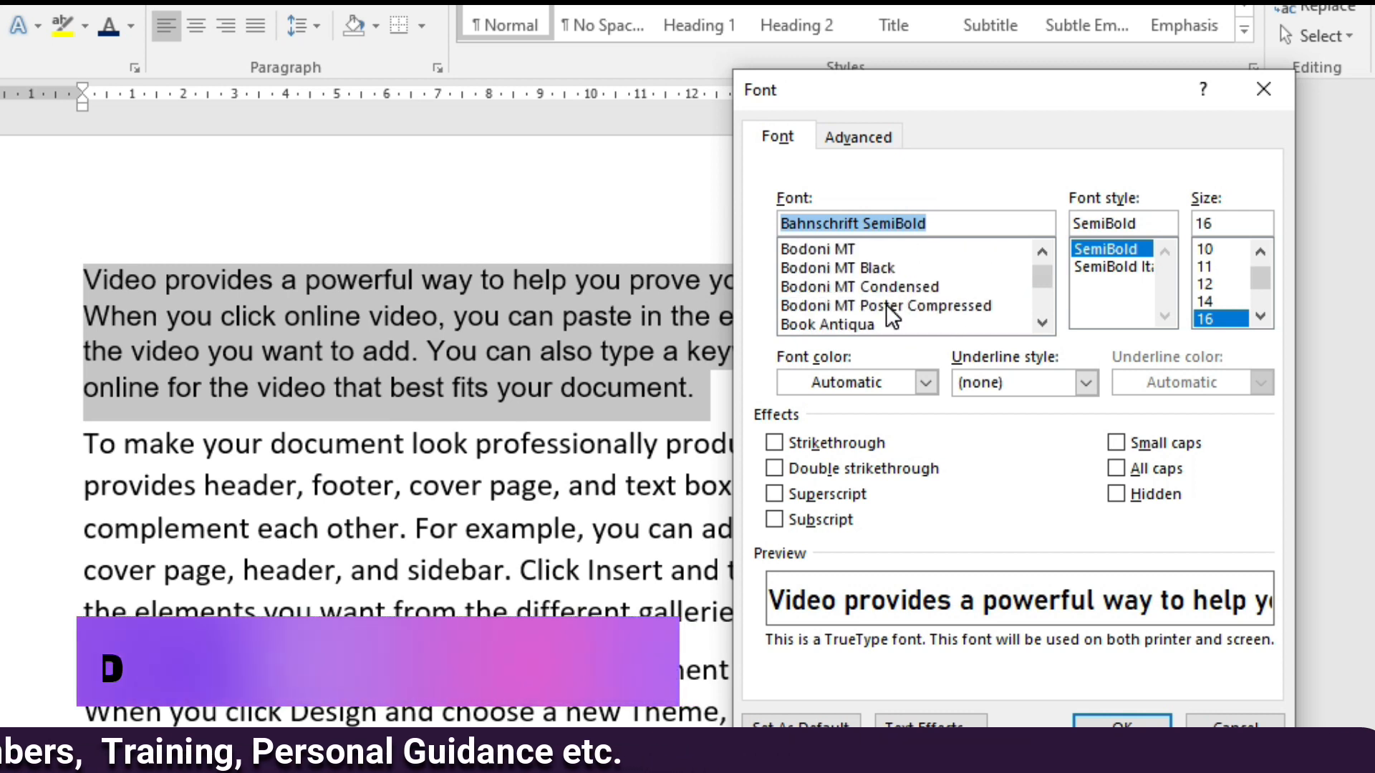
{"action": "left_click", "coordinate": [827, 318]}
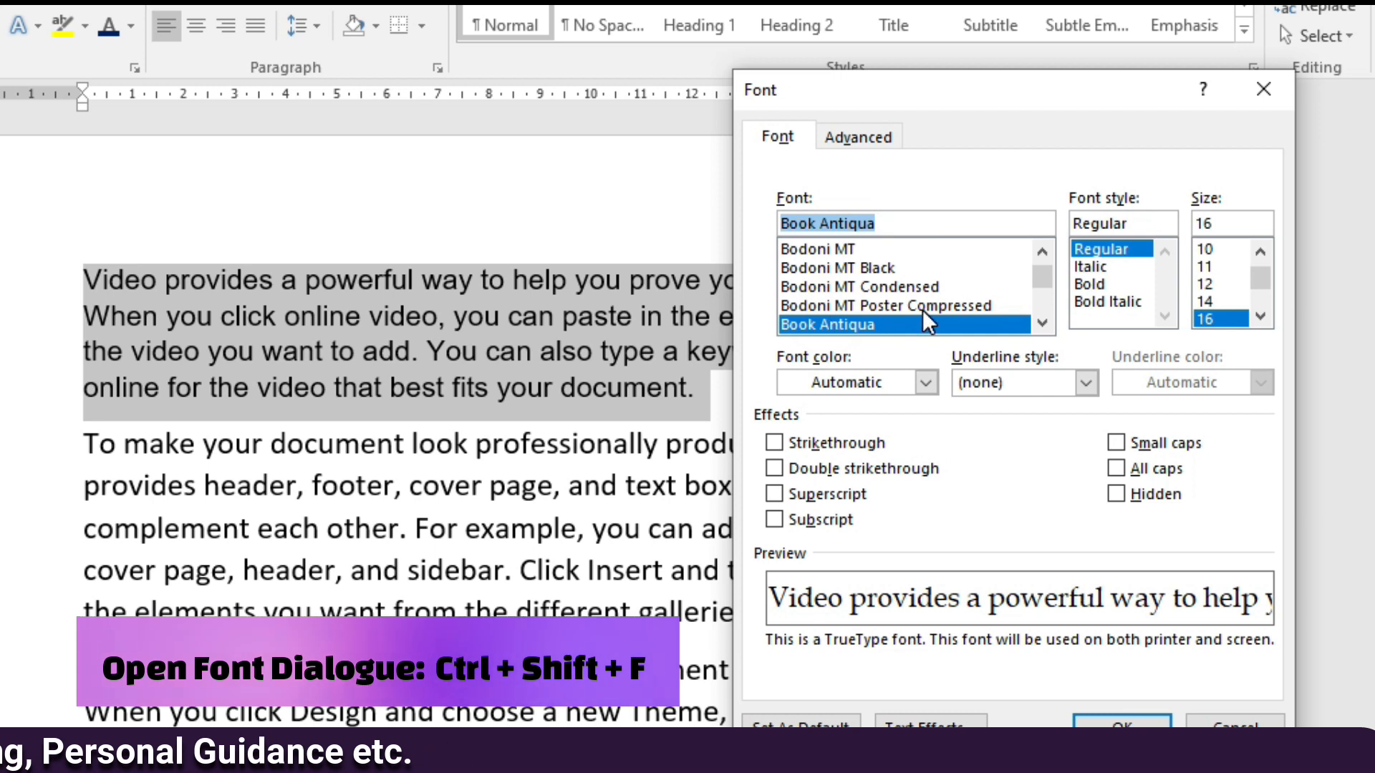
- Set the font style to Bold Italic and the size to 26 in the Font dialog
{"action": "left_click", "coordinate": [1090, 267]}
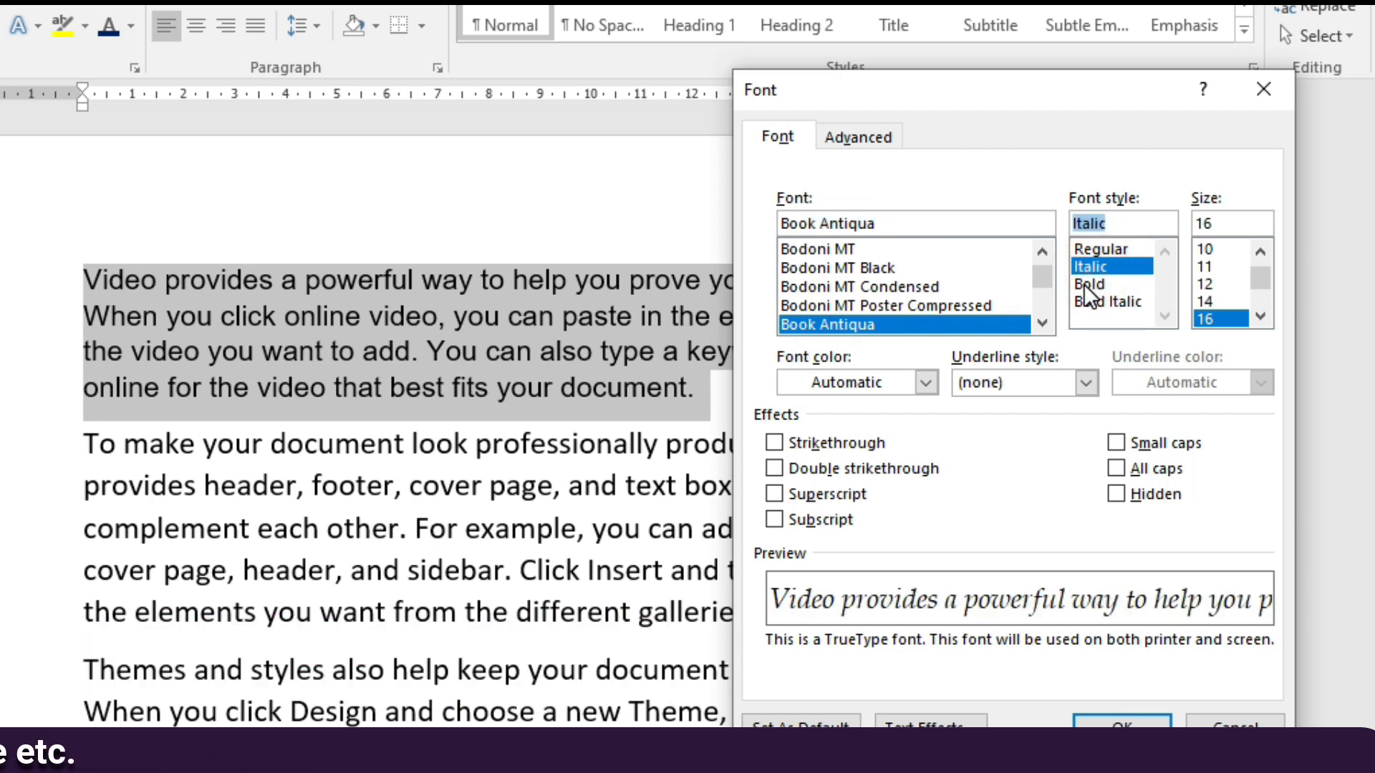
{"action": "left_click", "coordinate": [1084, 283]}
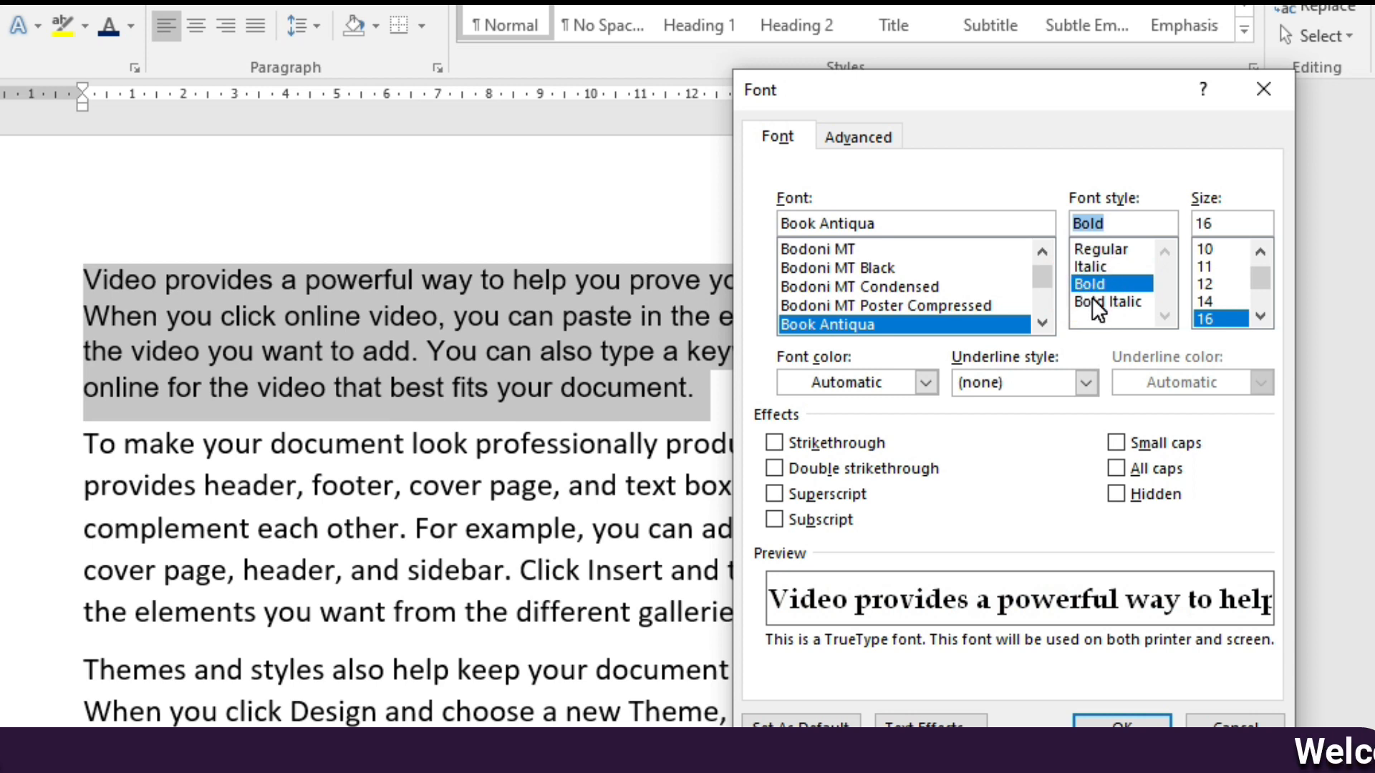
{"action": "left_click", "coordinate": [1093, 300]}
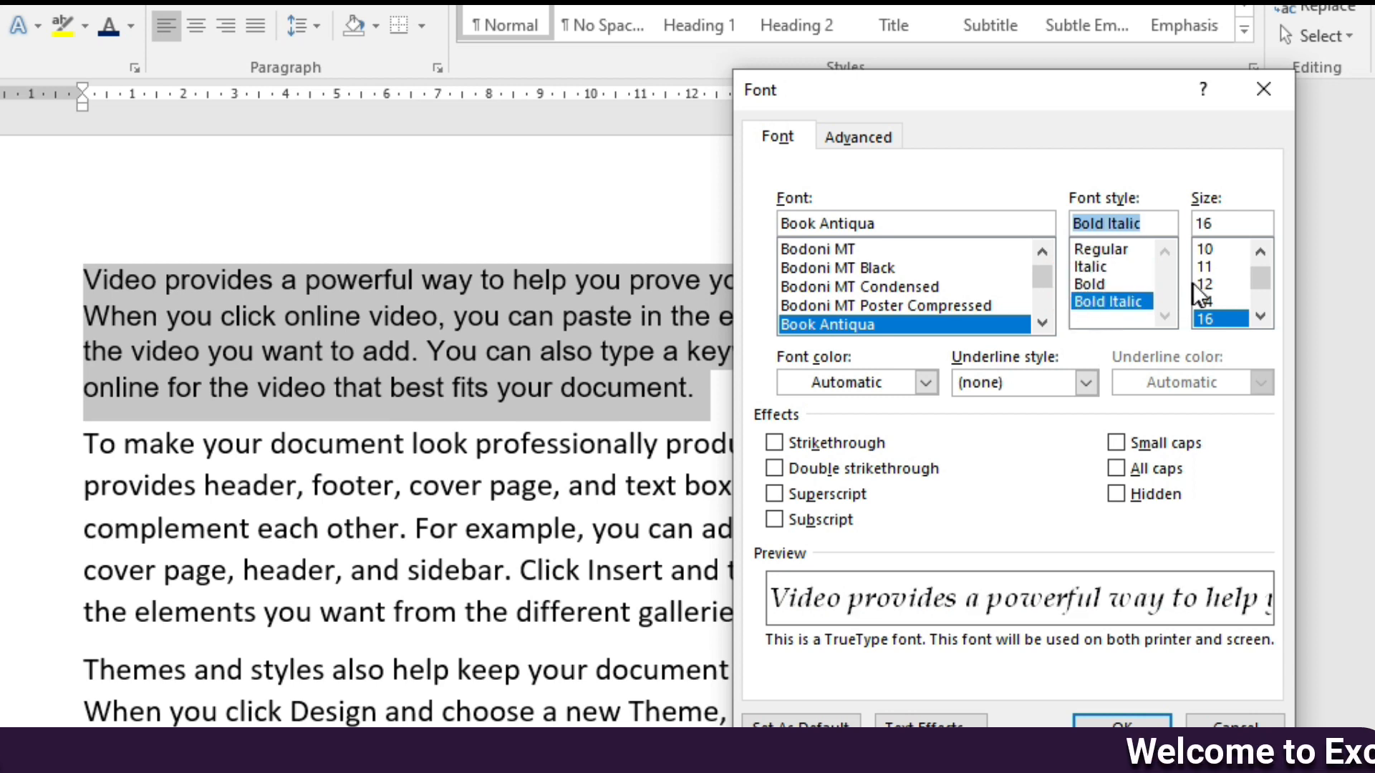
{"action": "scroll", "coordinate": [1217, 305], "scroll_direction": "down", "scroll_amount": 3}
{"action": "left_click", "coordinate": [1215, 305]}
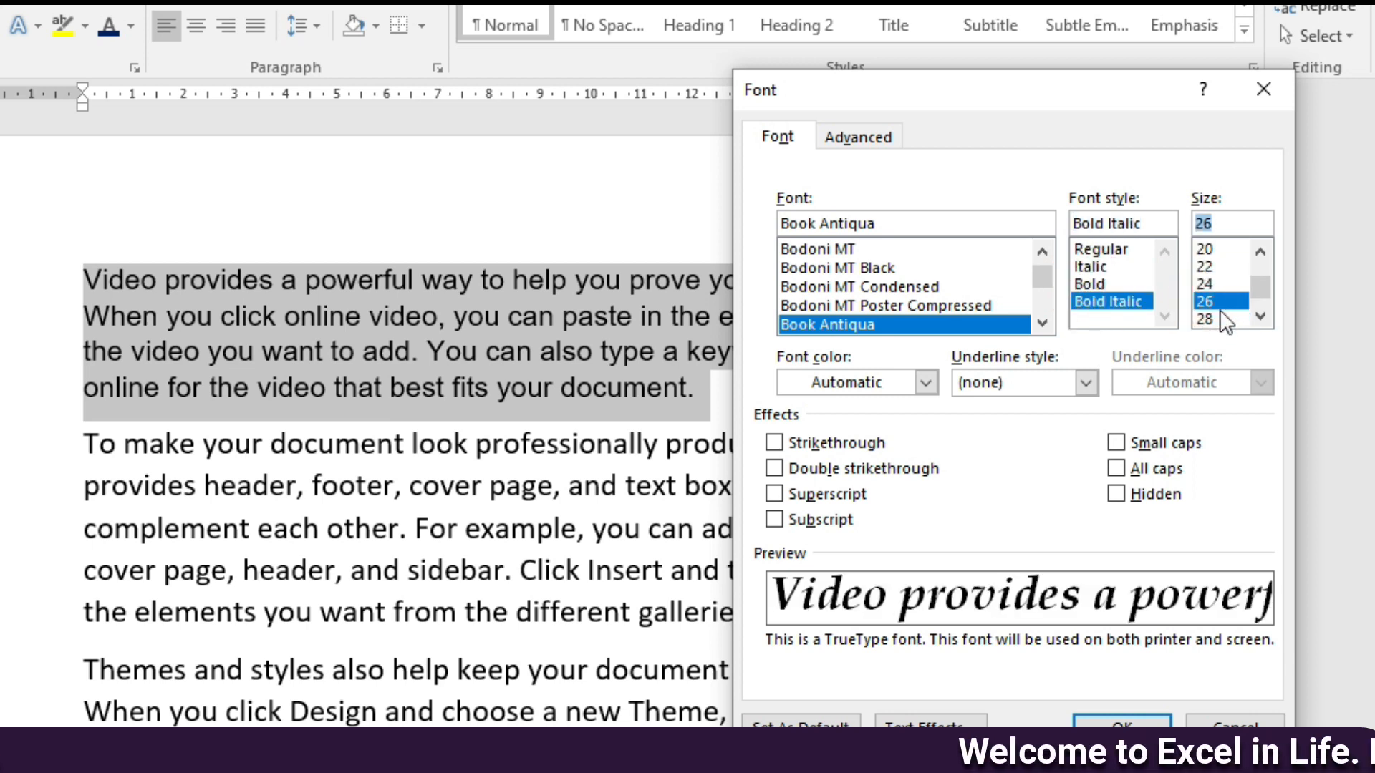
- Set the font size to 14 and the font color to dark blue for the first paragraph in the Font dialog
{"action": "left_click", "coordinate": [1217, 301]}
{"action": "scroll", "coordinate": [1208, 294], "scroll_direction": "up", "scroll_amount": 4}
{"action": "left_click", "coordinate": [1204, 304]}
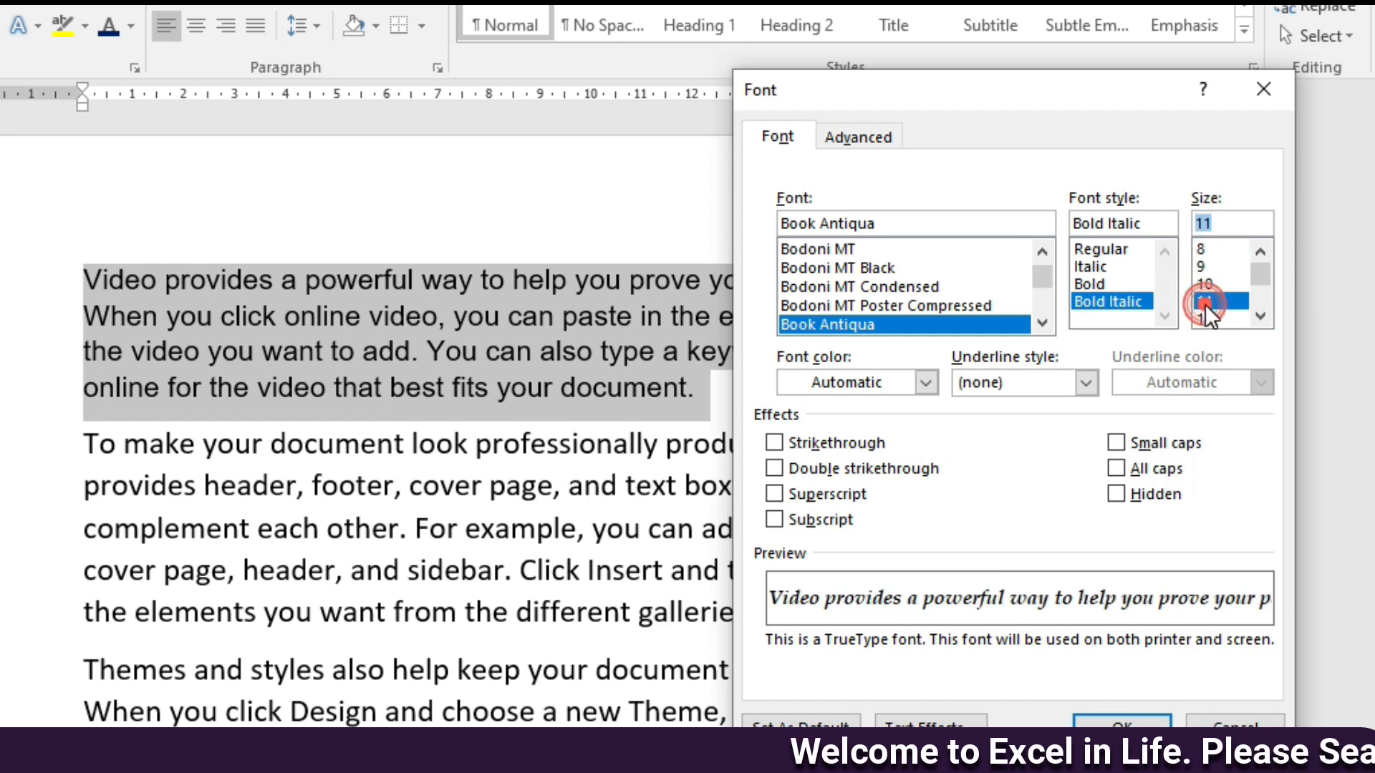
{"action": "scroll", "coordinate": [1210, 300], "scroll_direction": "down", "scroll_amount": 1}
{"action": "left_click", "coordinate": [1206, 284]}
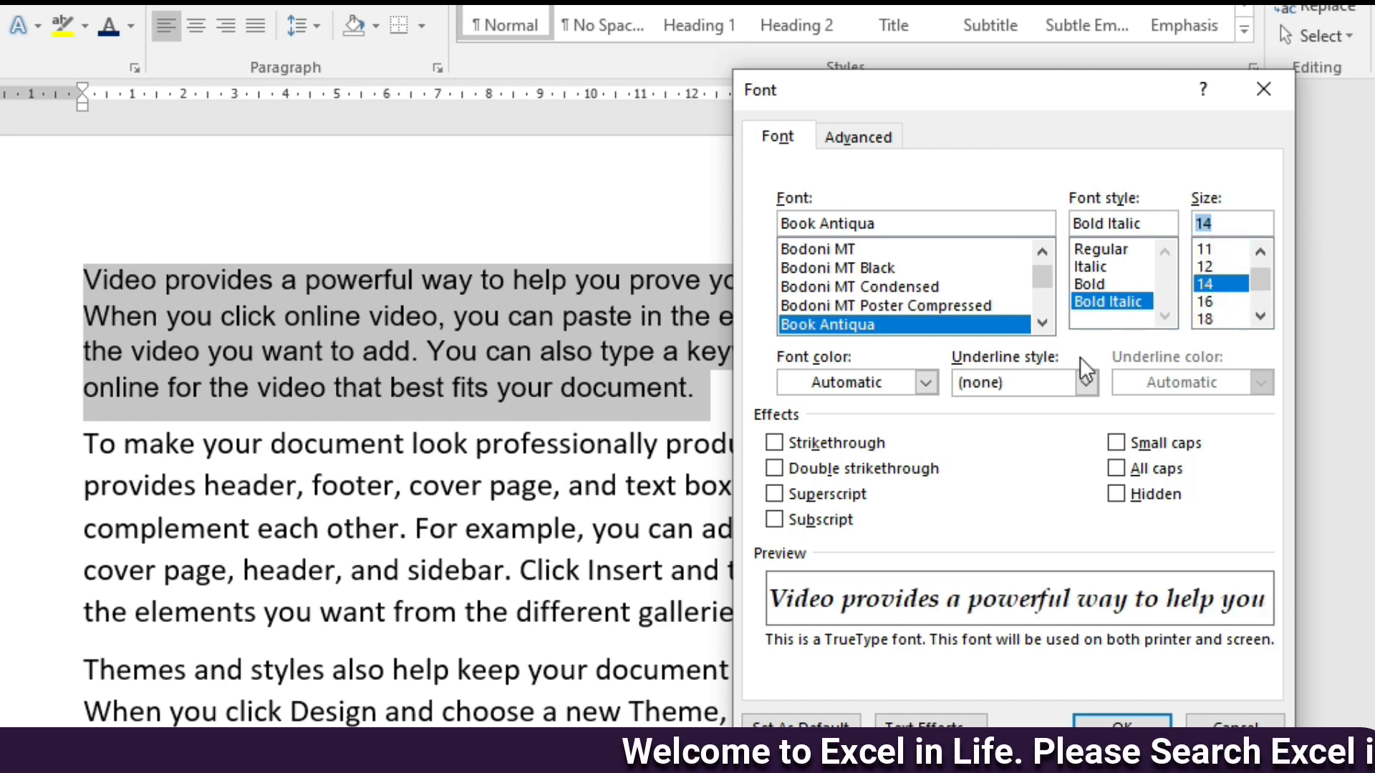
{"action": "left_click", "coordinate": [926, 380]}
{"action": "left_click", "coordinate": [964, 568]}
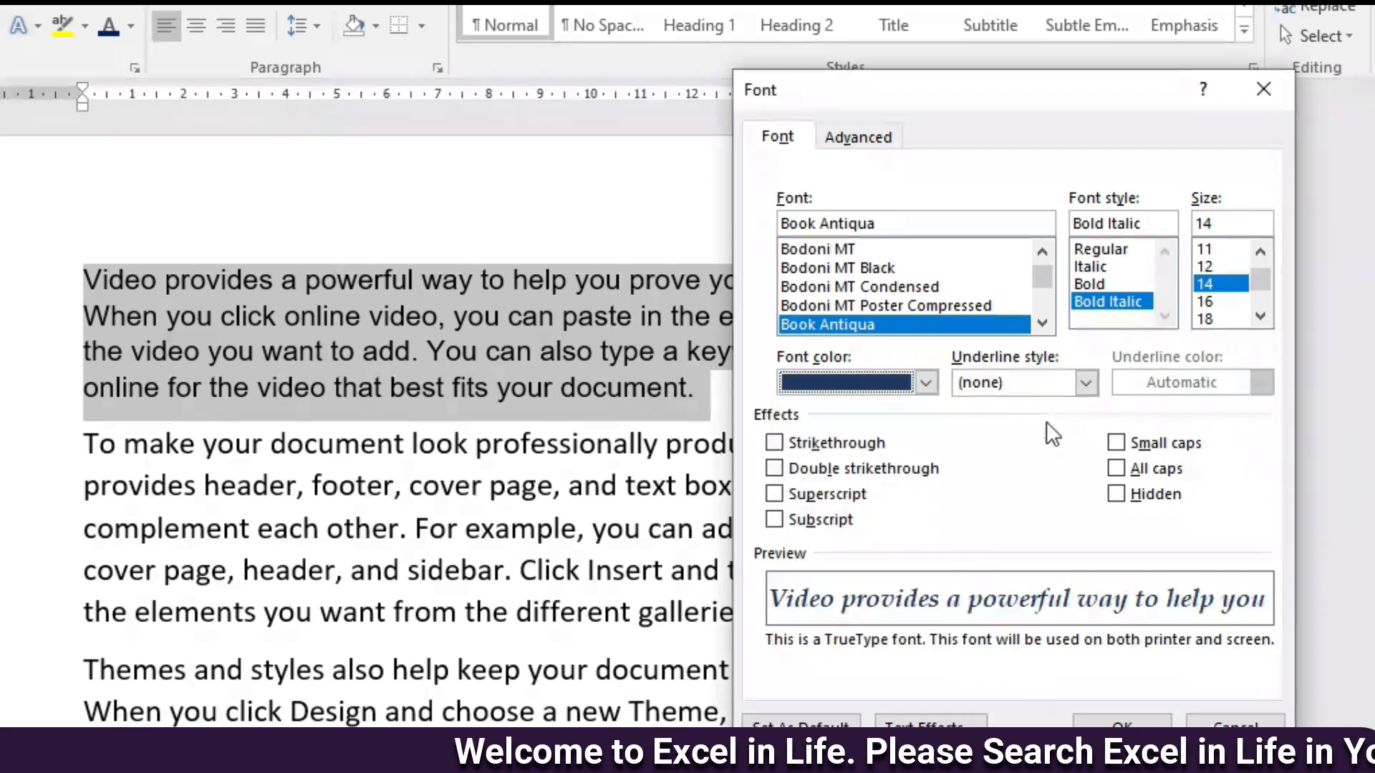
- Choose a double underline style for the first paragraph and pick red as the underline color
{"action": "left_click", "coordinate": [1084, 381]}
{"action": "left_click", "coordinate": [1003, 470]}
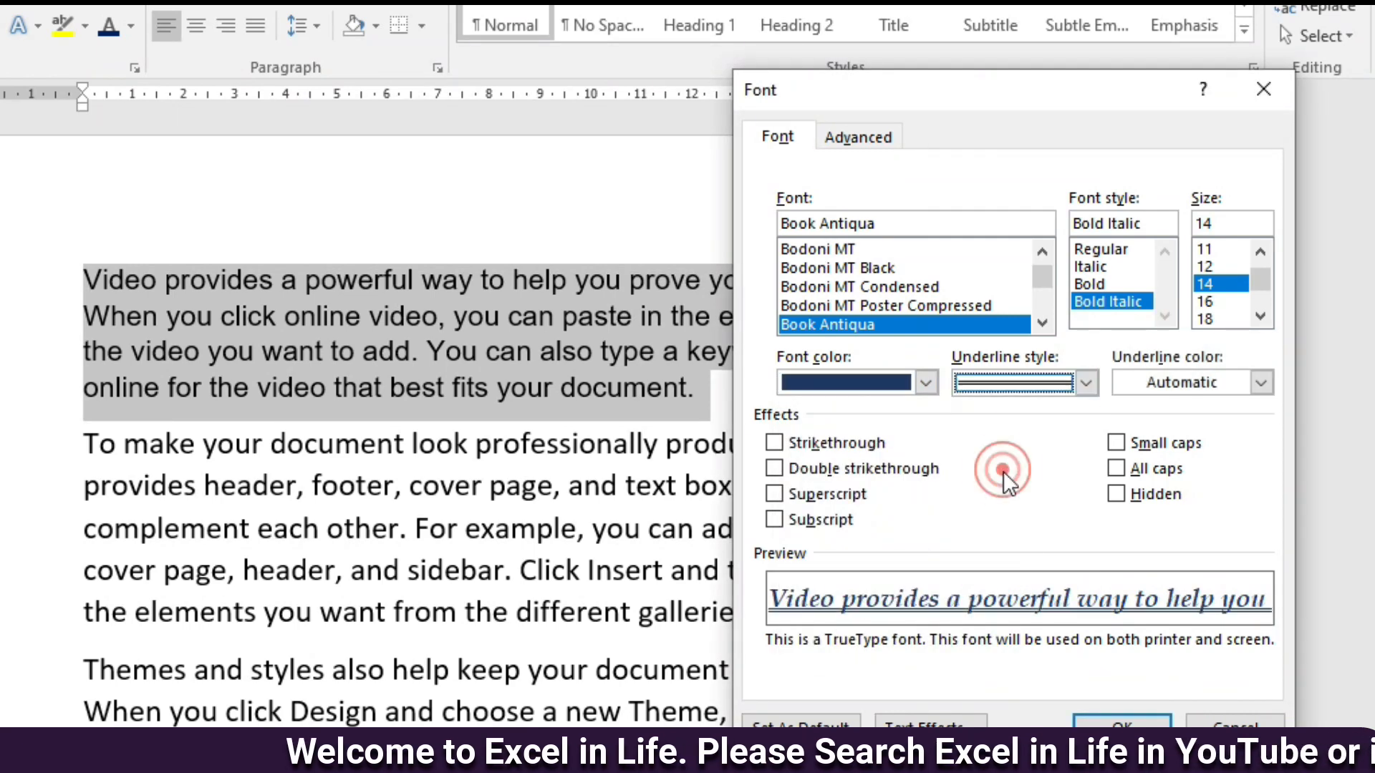
{"action": "left_click", "coordinate": [1234, 382]}
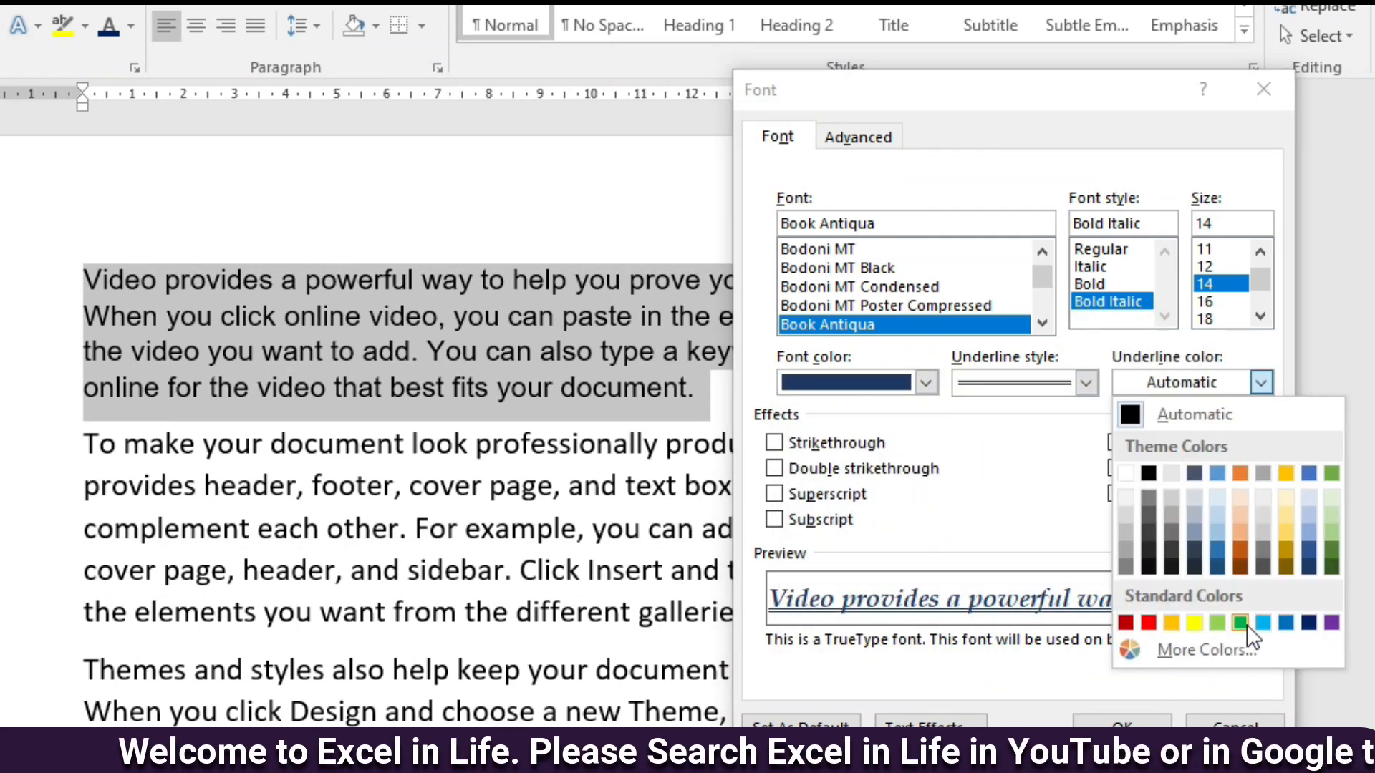
{"action": "left_click", "coordinate": [1149, 621]}
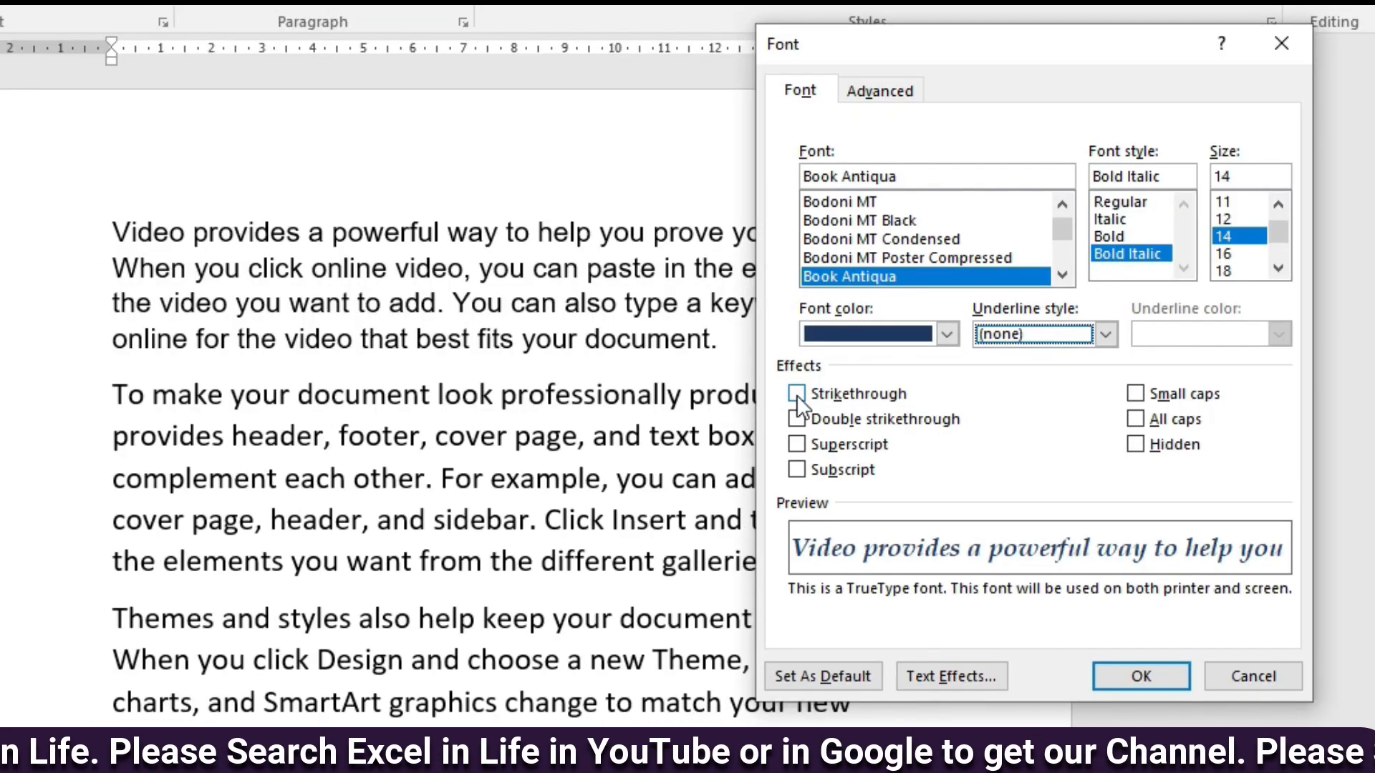
- Try the Strikethrough, Double strikethrough, Superscript and Subscript effects in the preview, leaving all four cleared
{"action": "left_click", "coordinate": [796, 394]}
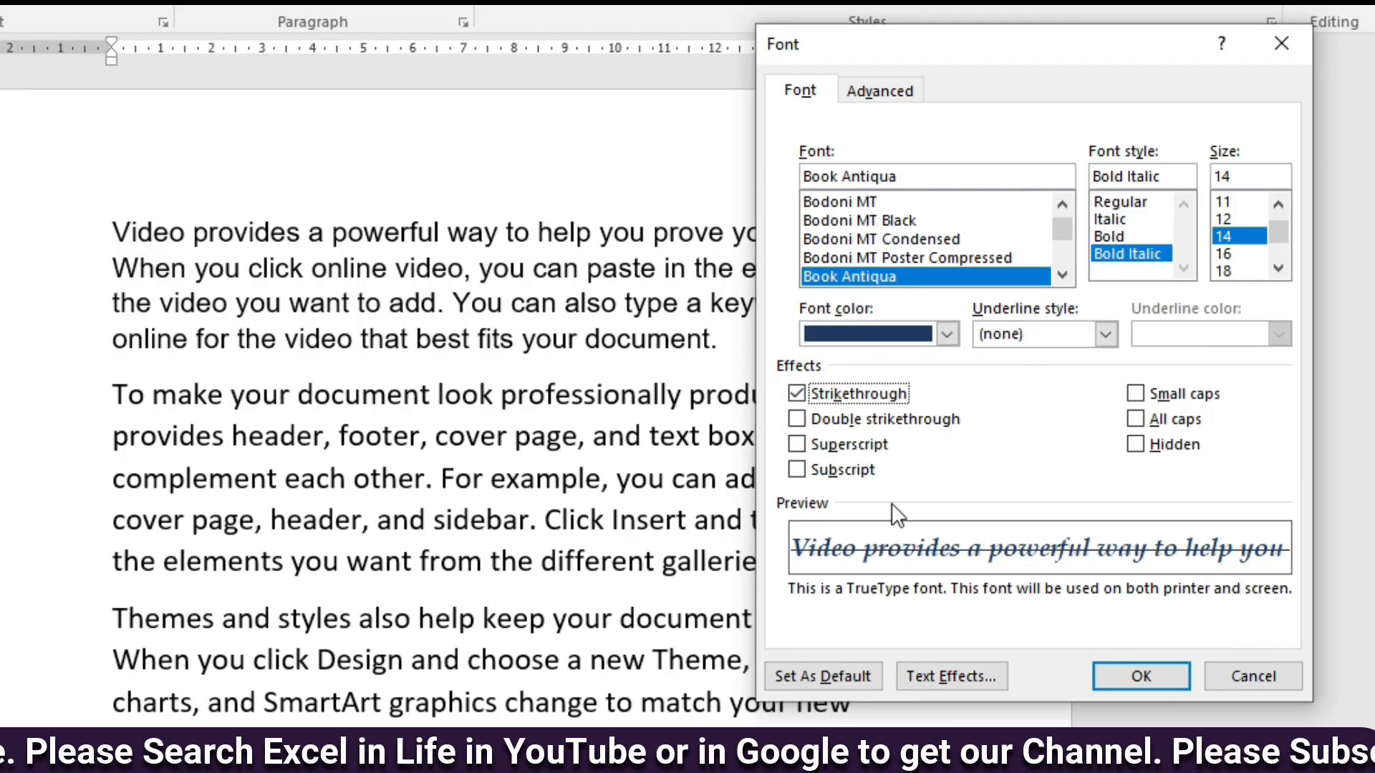
{"action": "left_click", "coordinate": [796, 419]}
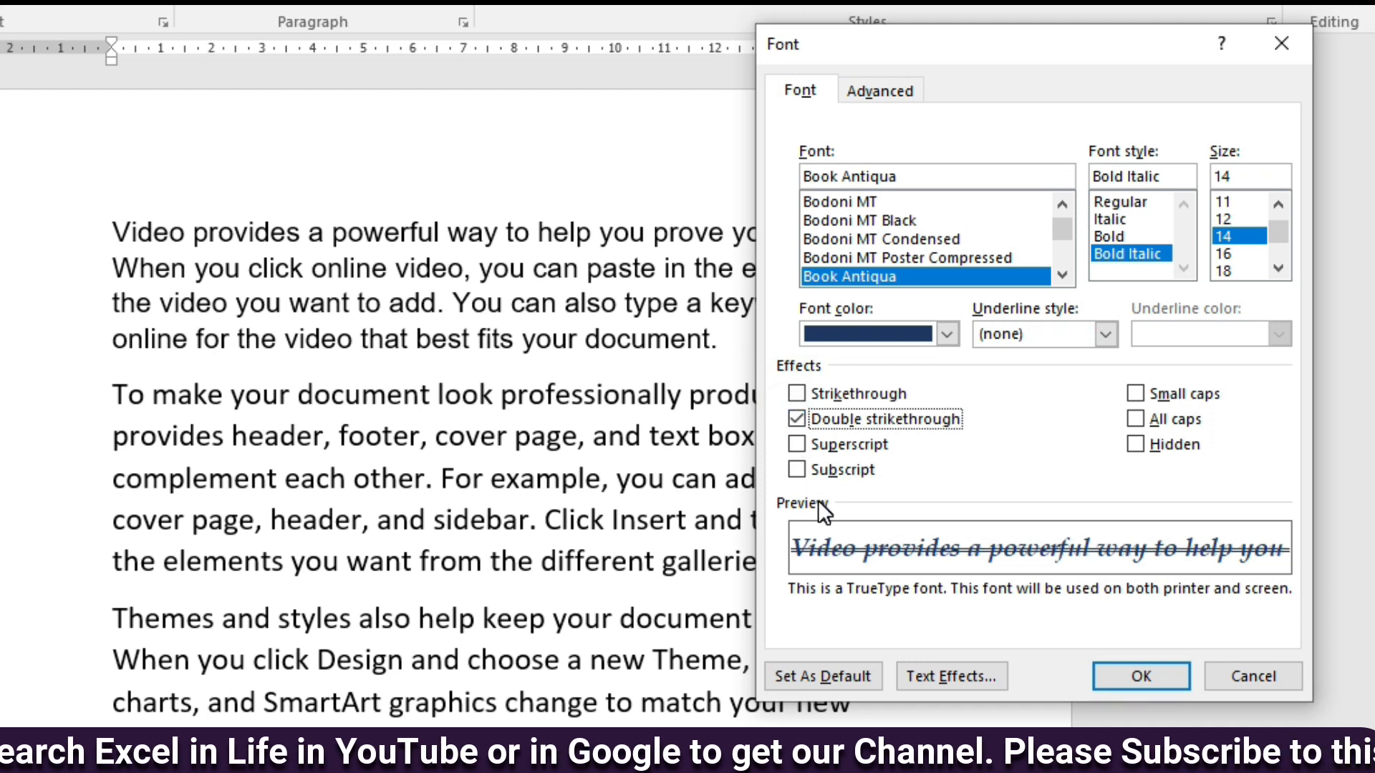
{"action": "left_click", "coordinate": [796, 444]}
{"action": "left_click", "coordinate": [797, 419]}
{"action": "left_click", "coordinate": [797, 469]}
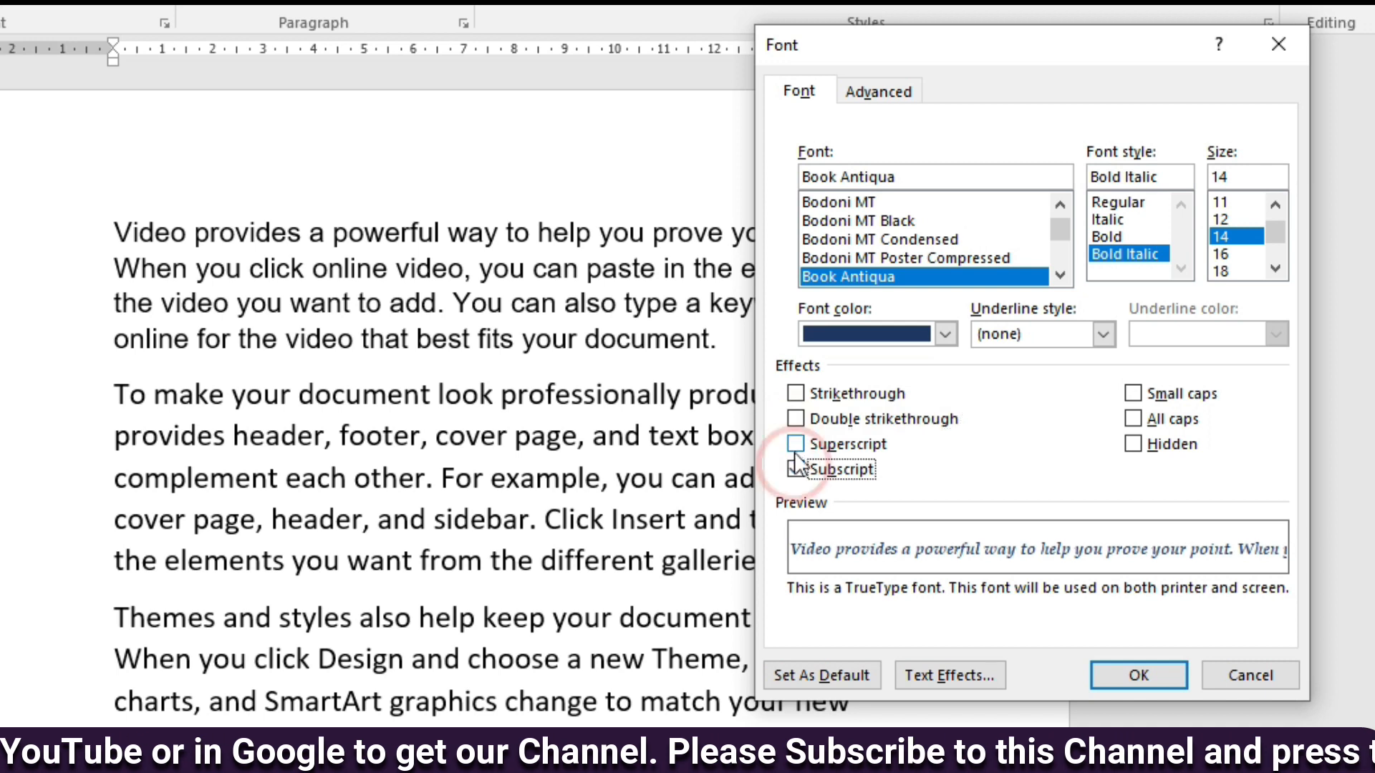
{"action": "left_click", "coordinate": [796, 469]}
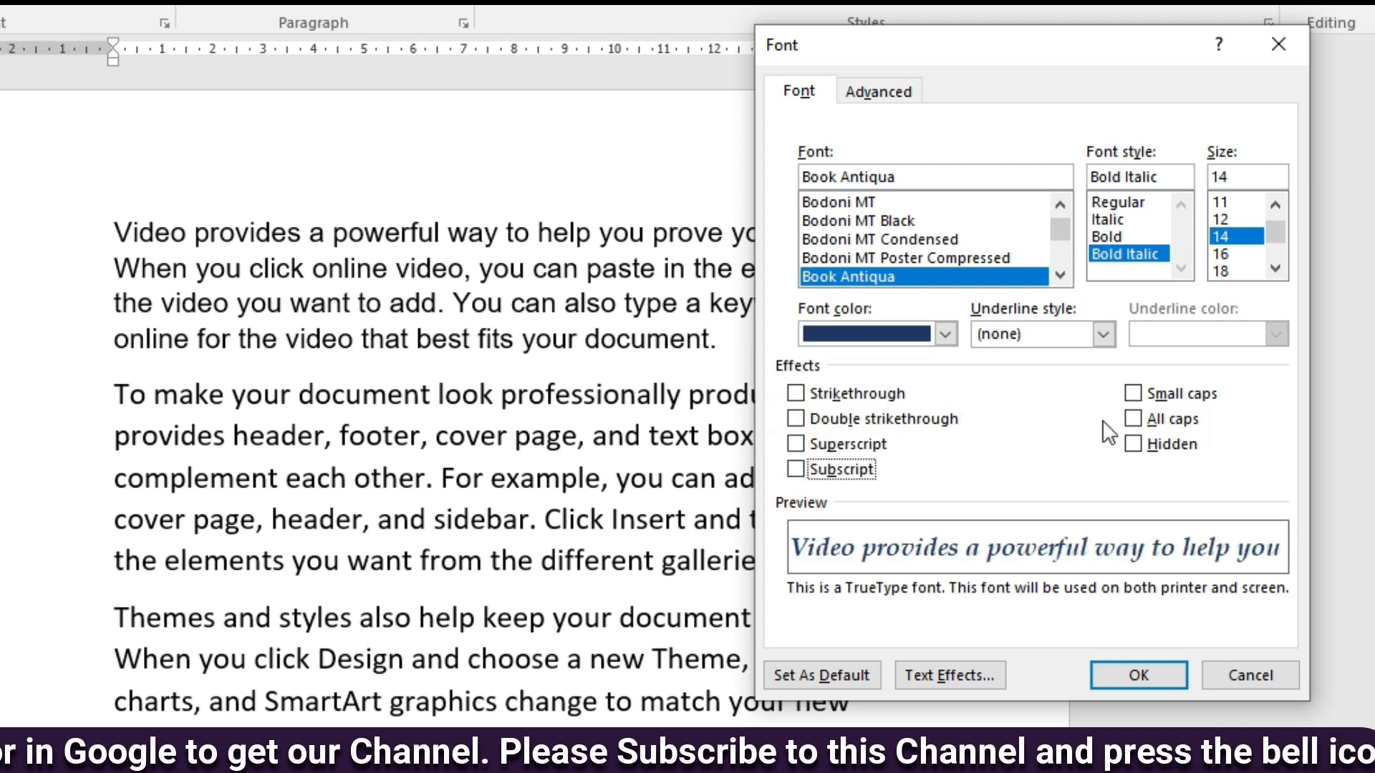
- Try Small caps with the Bold font style, and replace it with the All caps and Hidden effects
{"action": "left_click", "coordinate": [1130, 390]}
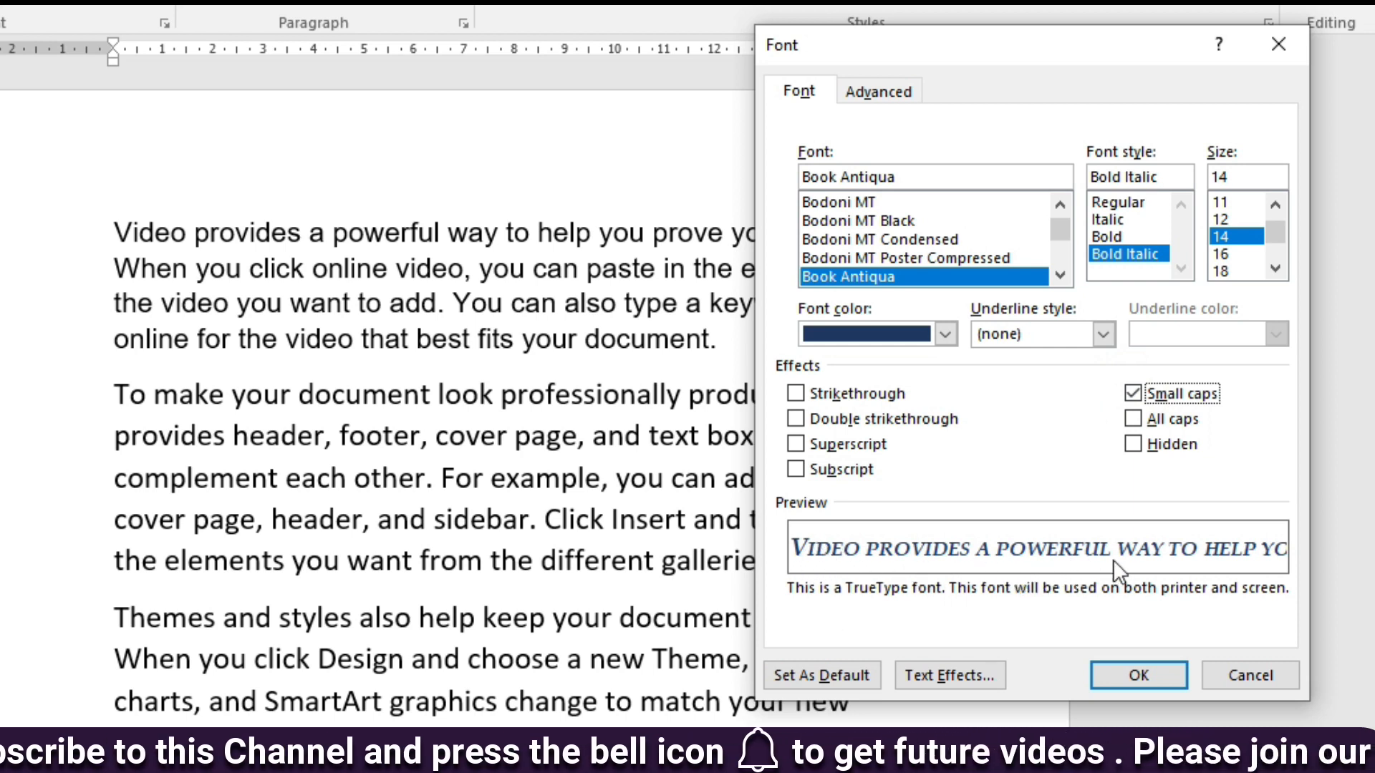
{"action": "left_click", "coordinate": [1105, 237]}
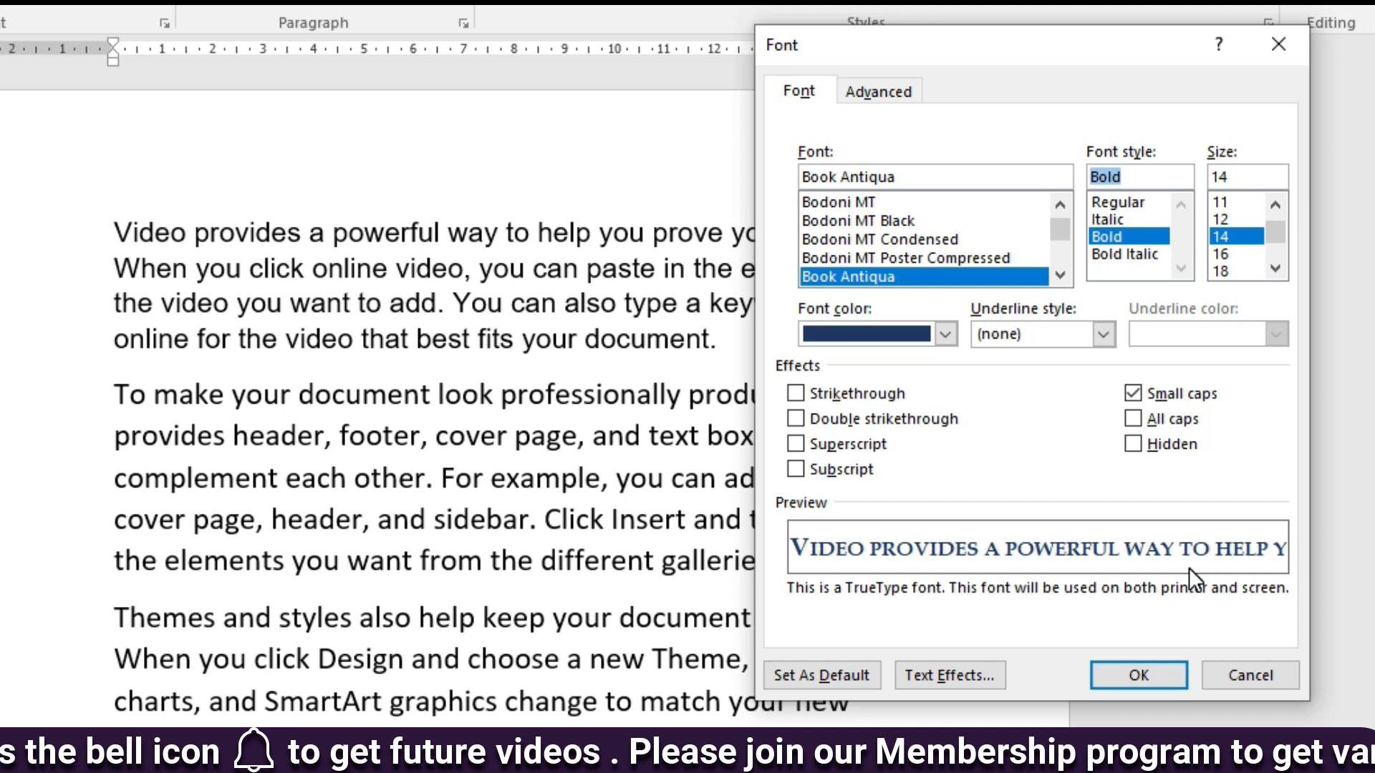
{"action": "left_click", "coordinate": [1132, 395]}
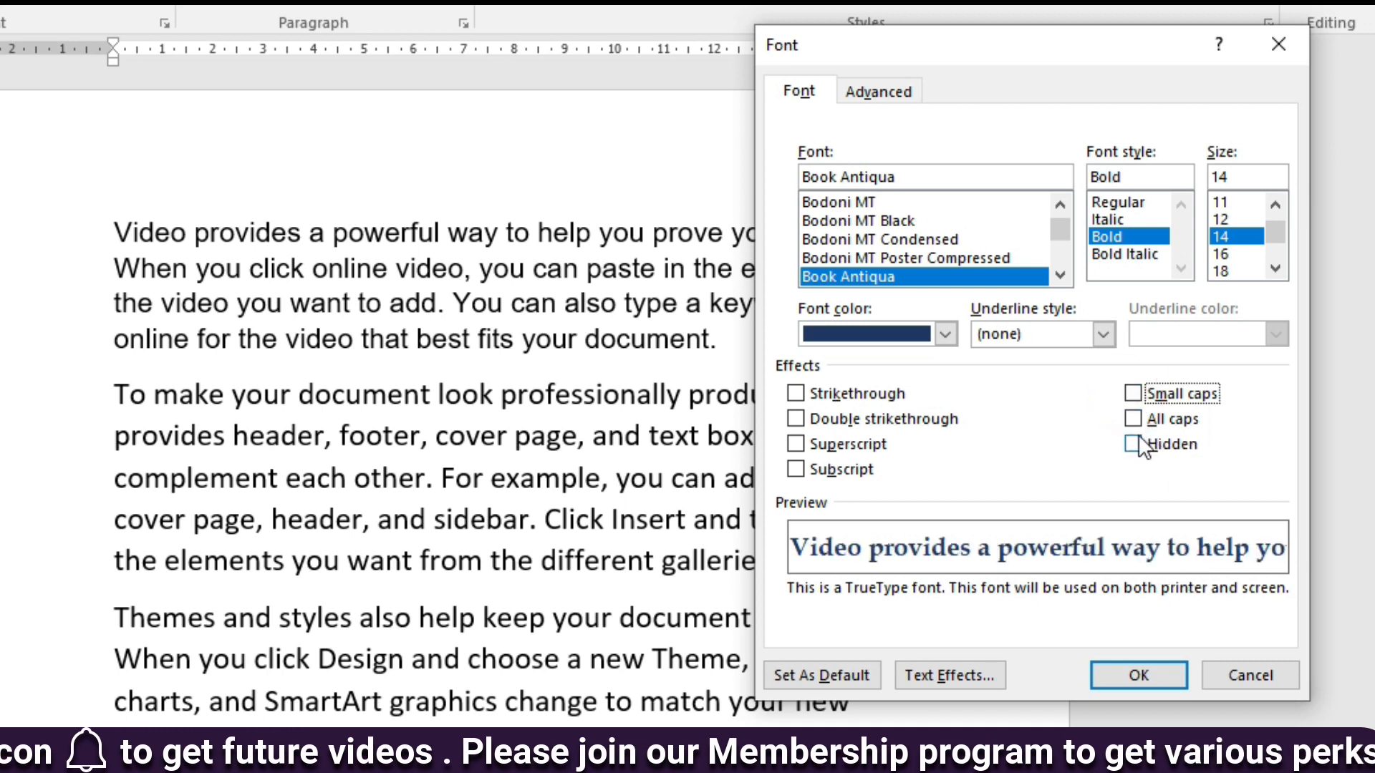
{"action": "left_click", "coordinate": [1133, 418]}
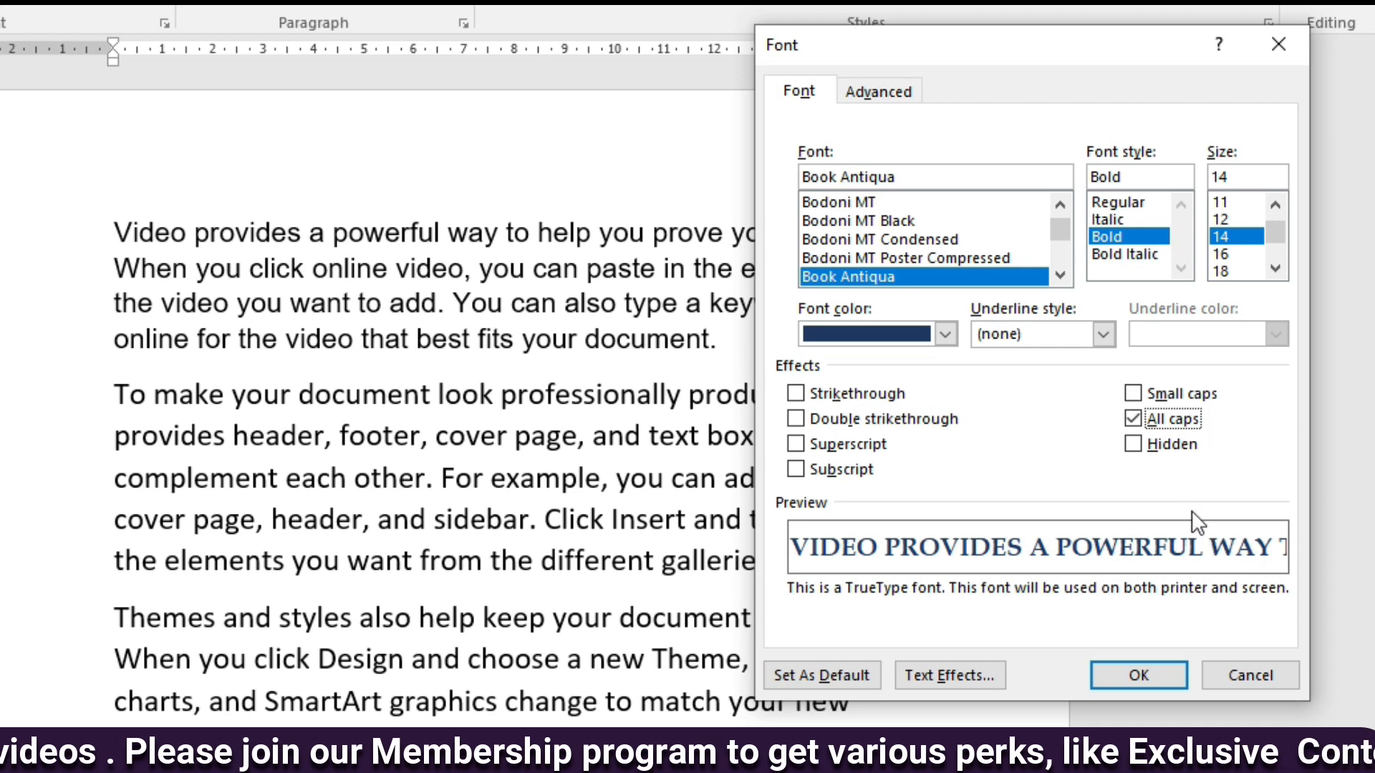
{"action": "left_click", "coordinate": [1133, 444]}
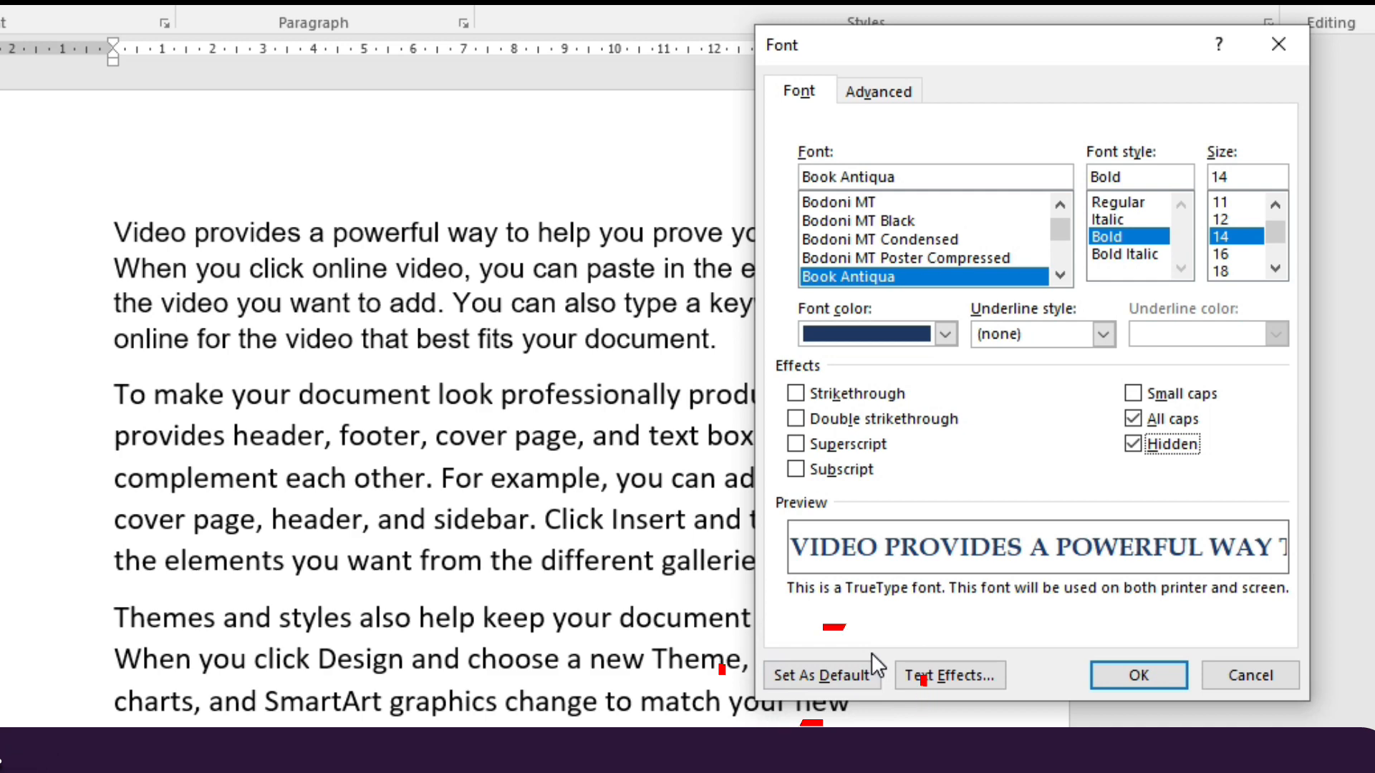
- Open the text effects settings and try Gradient fill and Solid fill before choosing No fill for the text
{"action": "left_click", "coordinate": [938, 677]}
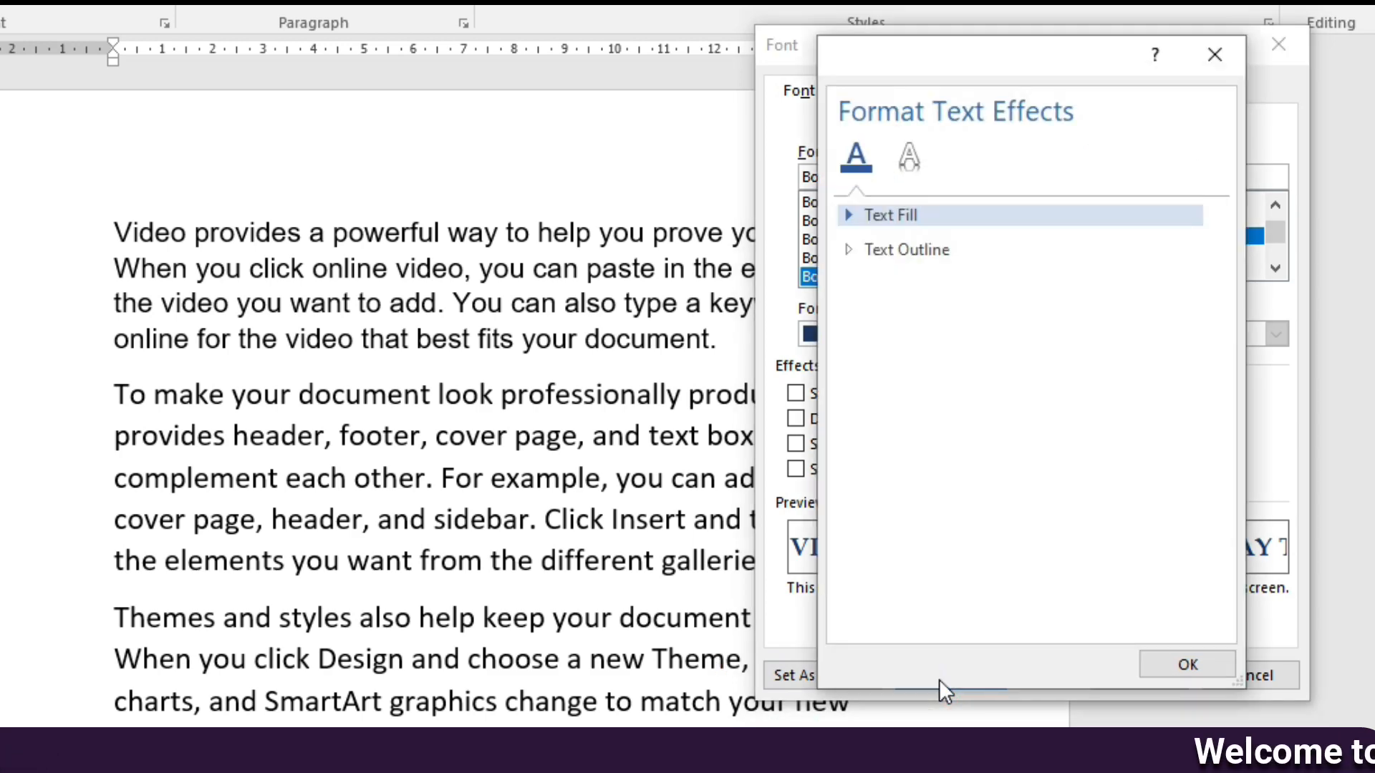
{"action": "left_click", "coordinate": [849, 215]}
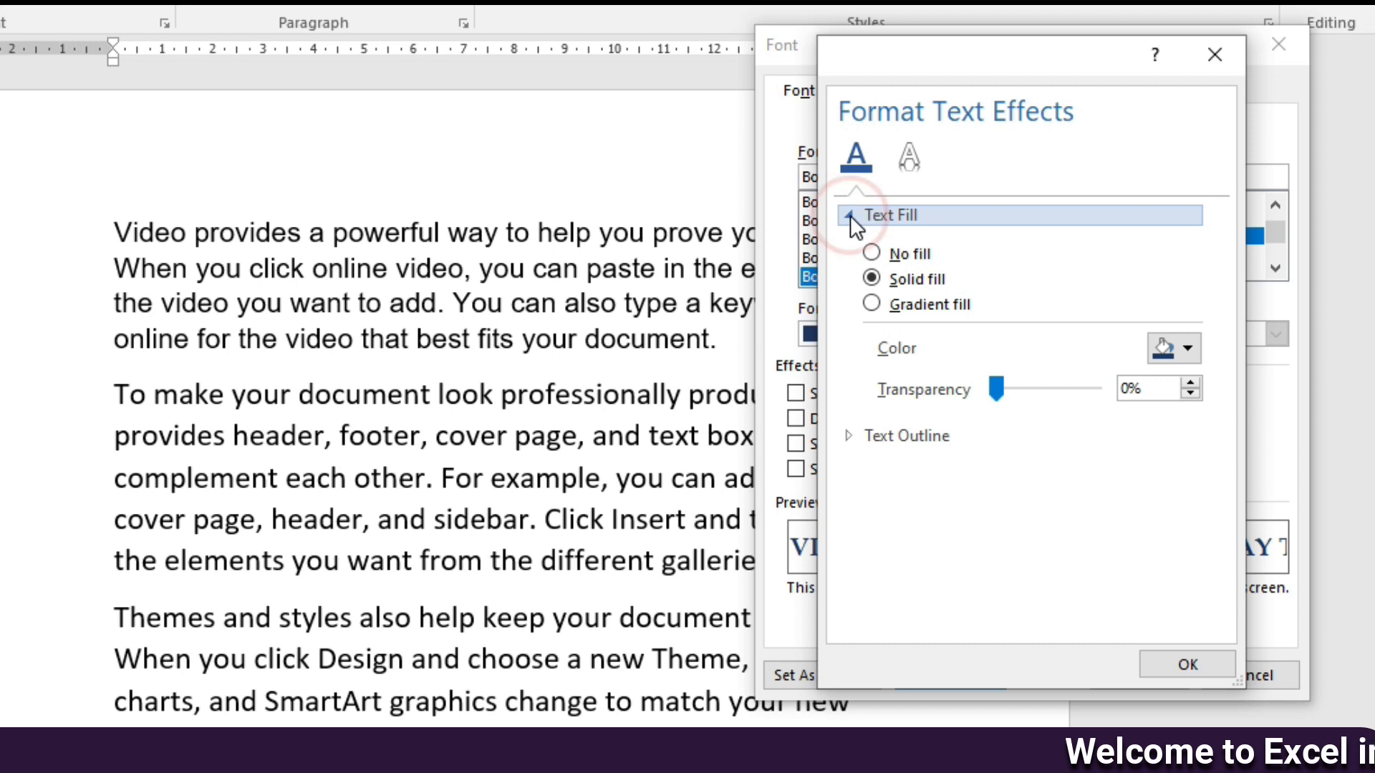
{"action": "left_click", "coordinate": [872, 304]}
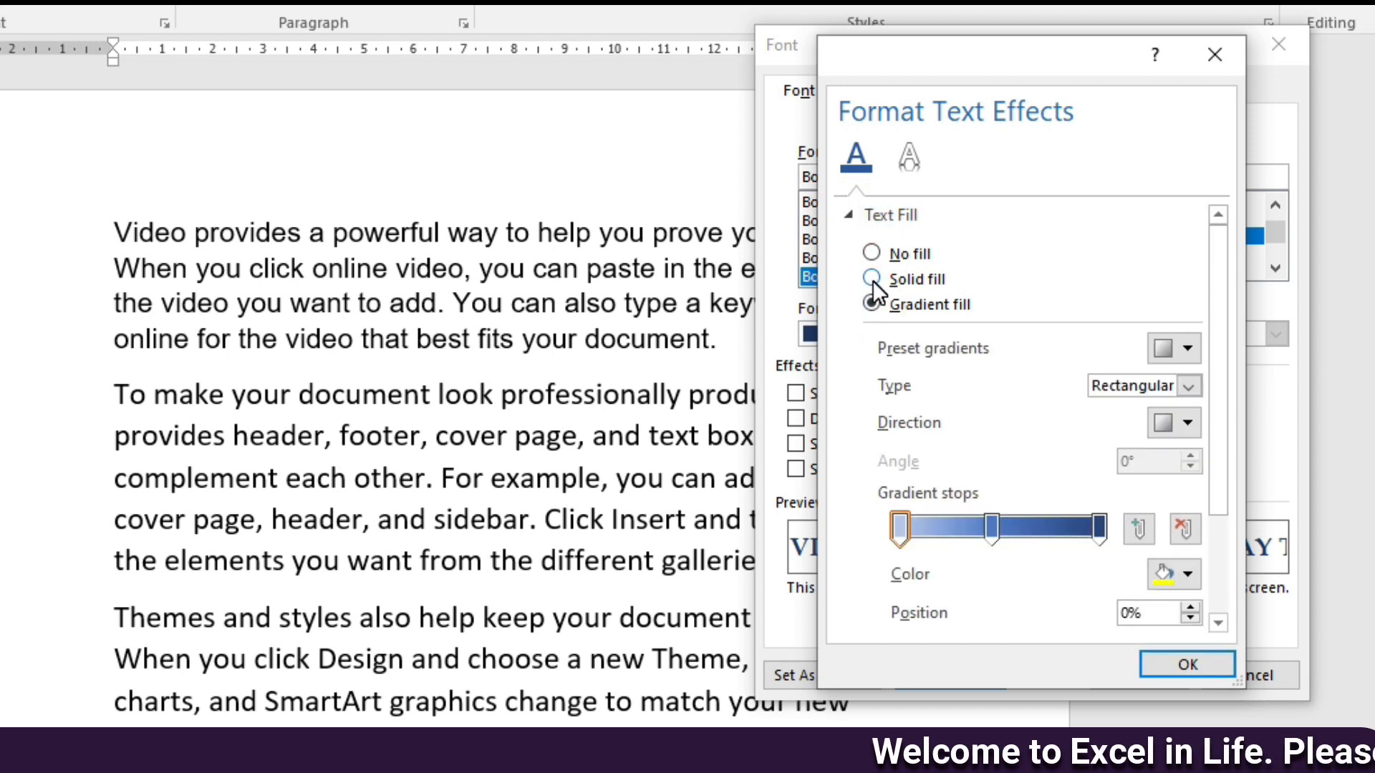
{"action": "left_click", "coordinate": [872, 278]}
{"action": "left_click", "coordinate": [871, 253]}
- Try a solid line for the text outline and switch it to Gradient line
{"action": "left_click", "coordinate": [848, 345]}
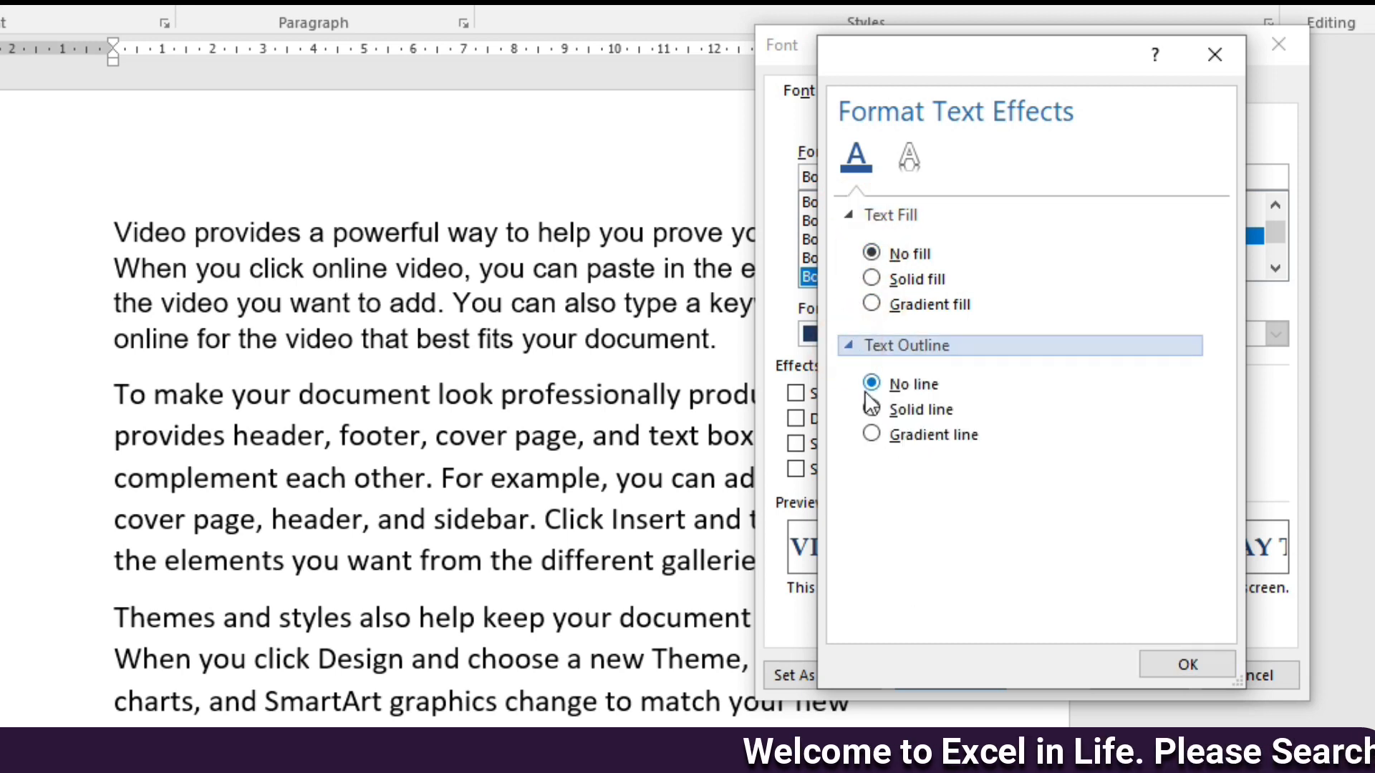
{"action": "left_click", "coordinate": [871, 408]}
{"action": "left_click", "coordinate": [871, 434]}
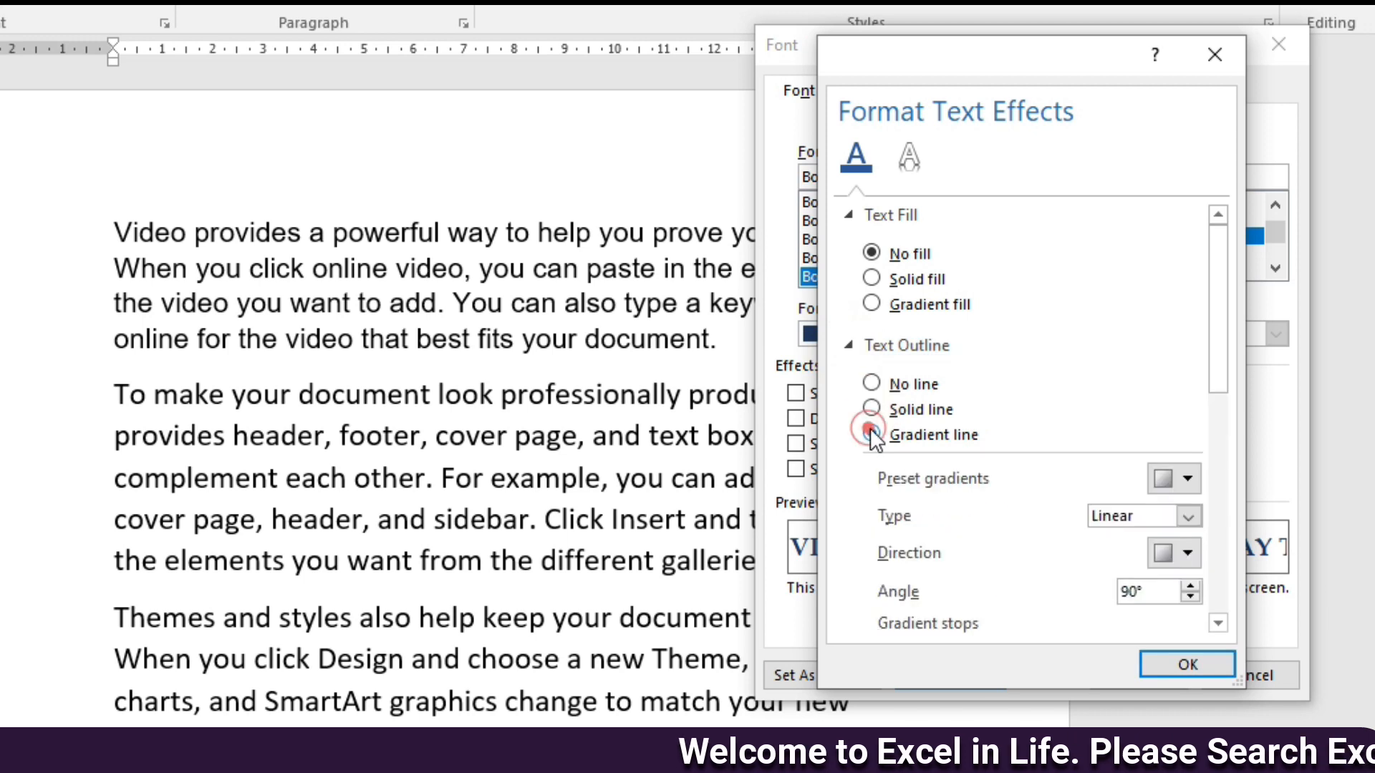
{"action": "left_click", "coordinate": [849, 346]}
- Examine the 3-D Format, Soft Edges, Glow and Reflection settings in the text effects options
{"action": "left_click", "coordinate": [906, 161]}
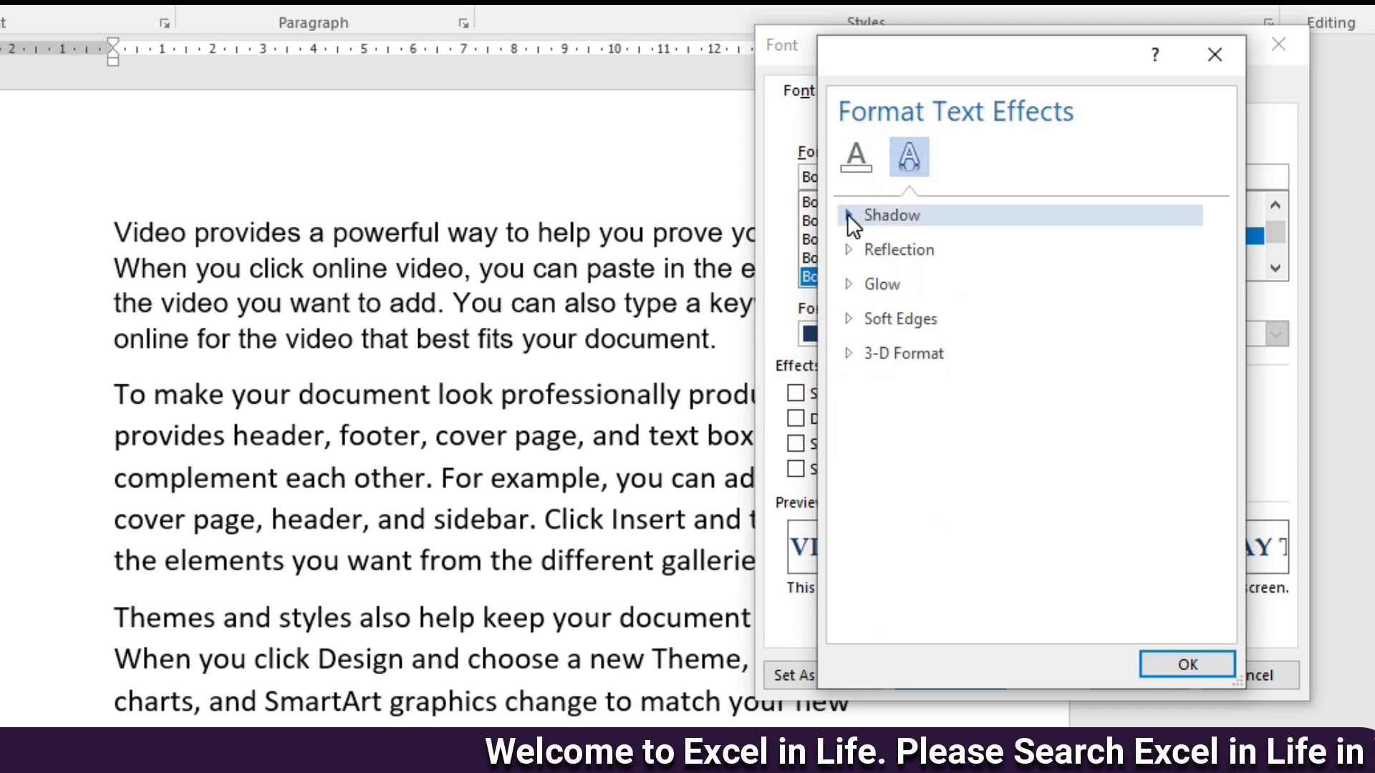
{"action": "left_click", "coordinate": [847, 355]}
{"action": "scroll", "coordinate": [970, 430], "scroll_direction": "down", "scroll_amount": 5}
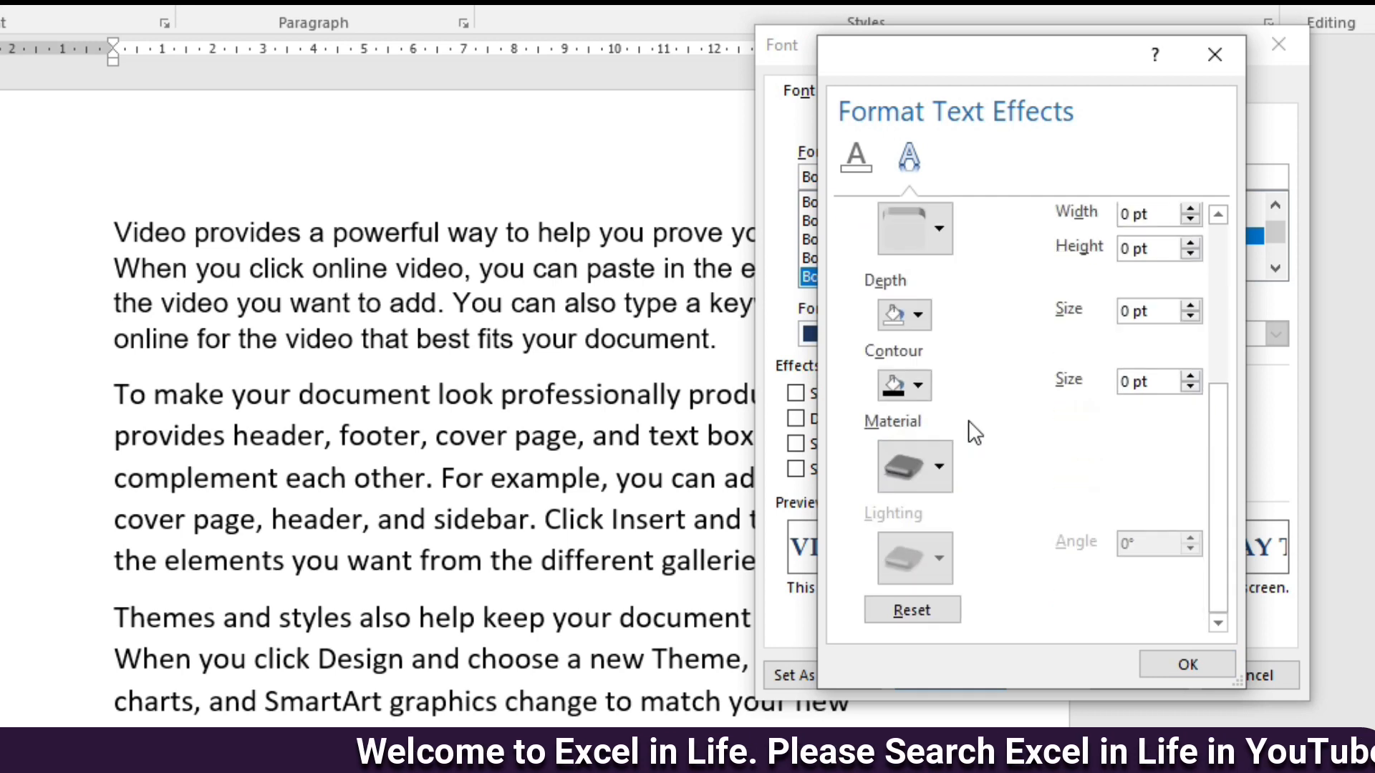
{"action": "scroll", "coordinate": [967, 421], "scroll_direction": "up", "scroll_amount": 5}
{"action": "left_click", "coordinate": [852, 318]}
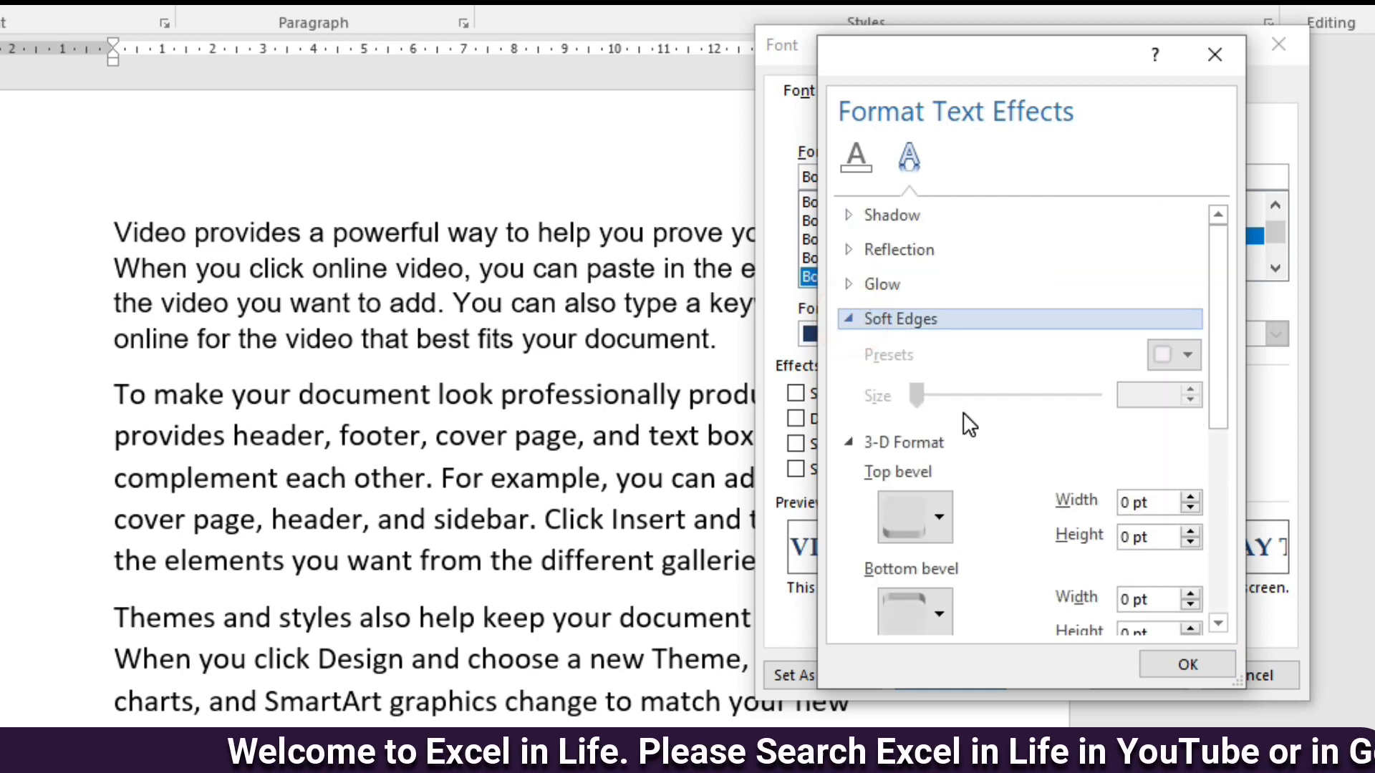
{"action": "left_click", "coordinate": [850, 286]}
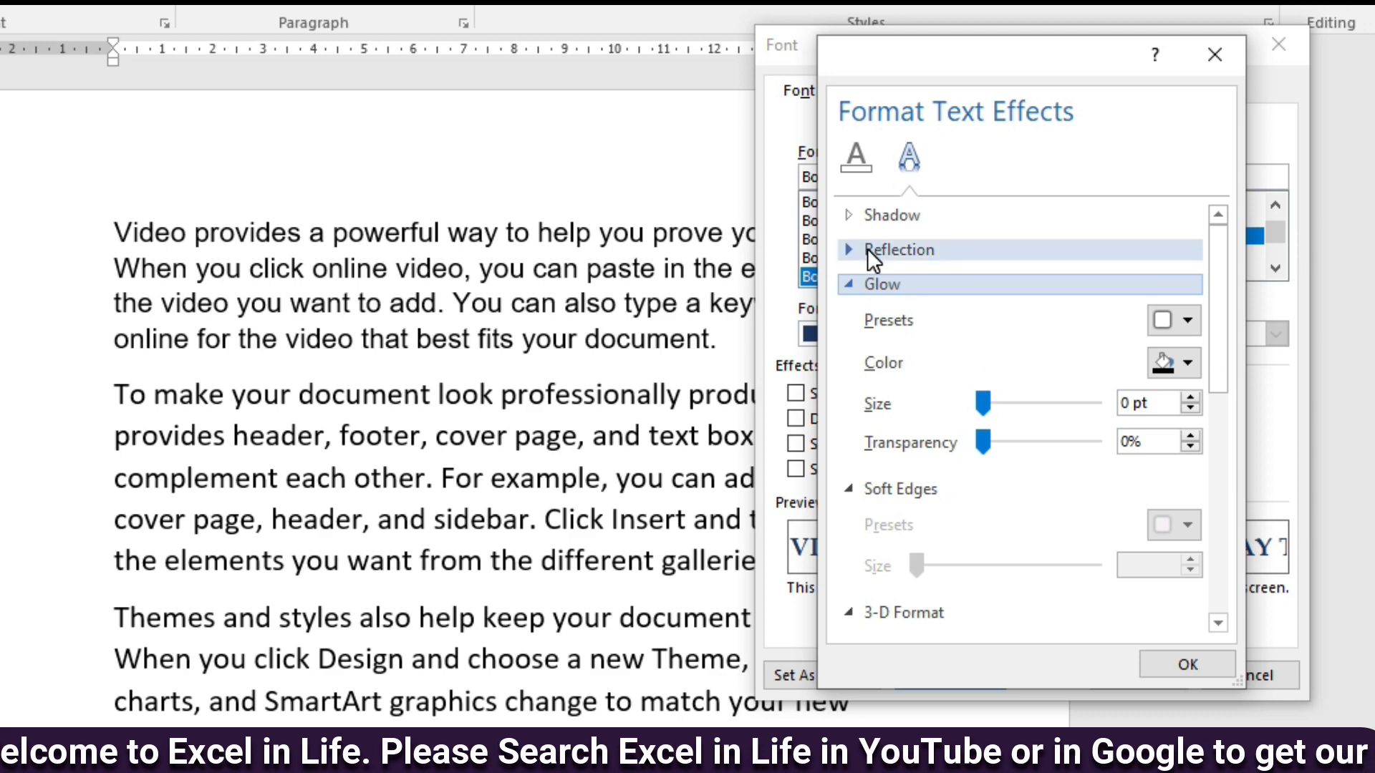
{"action": "left_click", "coordinate": [849, 249]}
{"action": "scroll", "coordinate": [945, 368], "scroll_direction": "down", "scroll_amount": 3}
{"action": "scroll", "coordinate": [953, 372], "scroll_direction": "up", "scroll_amount": 3}
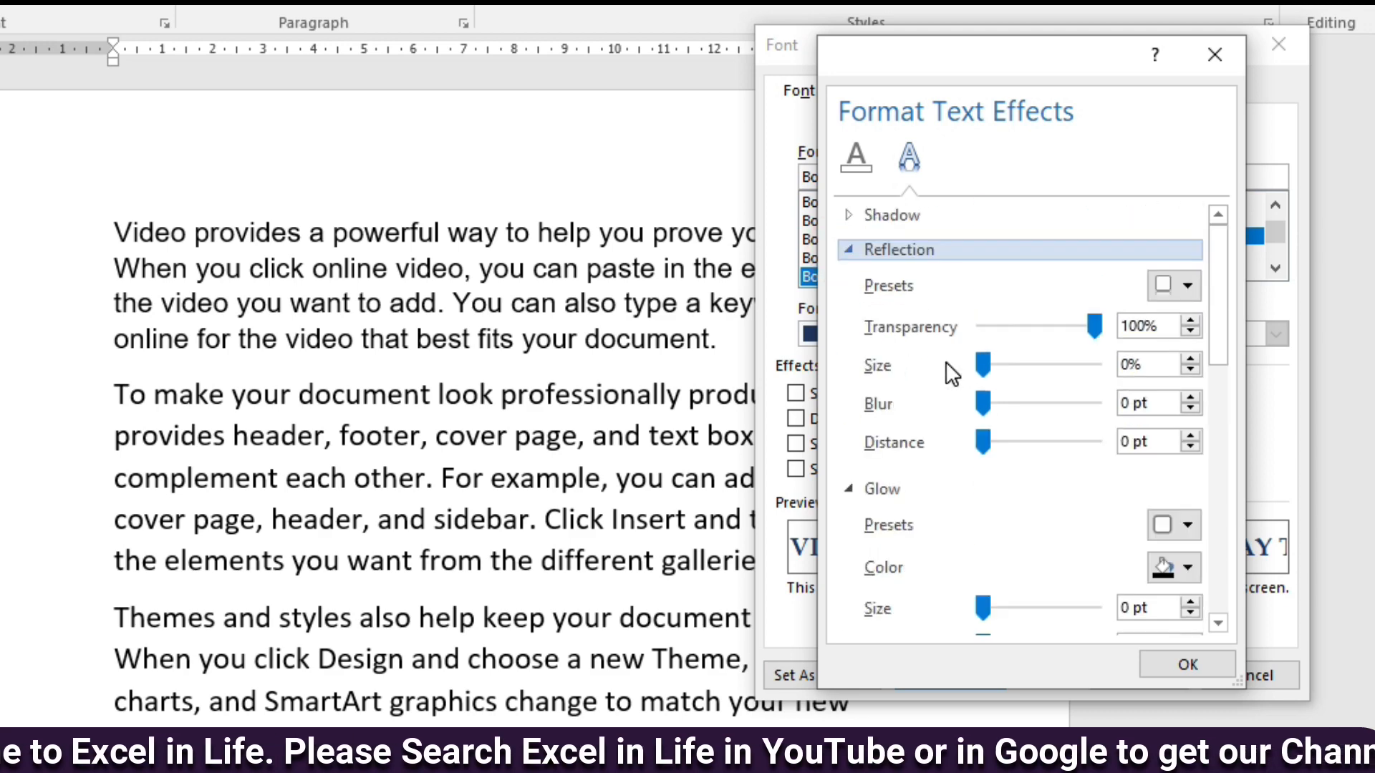
- Examine the shadow settings and presets, and close the Font dialog without applying any changes
{"action": "left_click", "coordinate": [848, 215]}
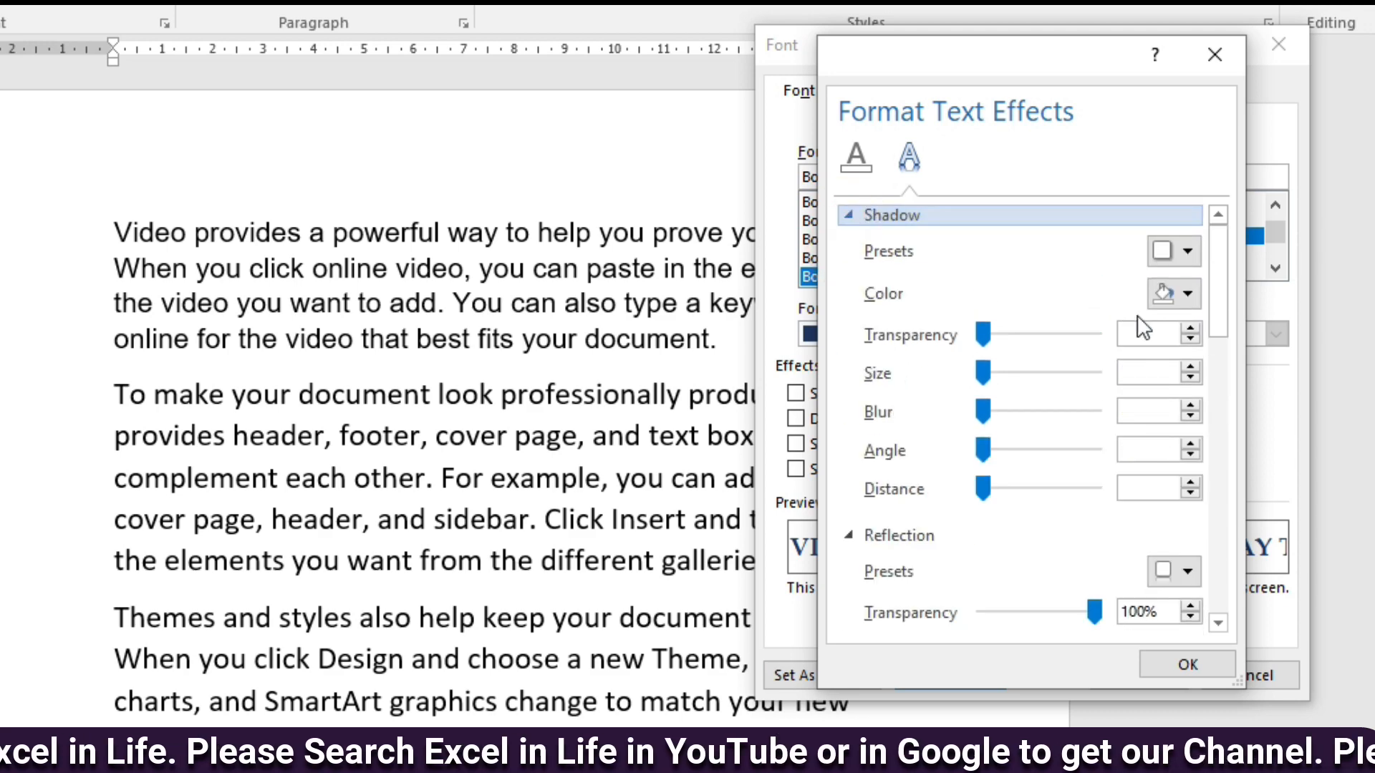
{"action": "left_click", "coordinate": [1196, 251]}
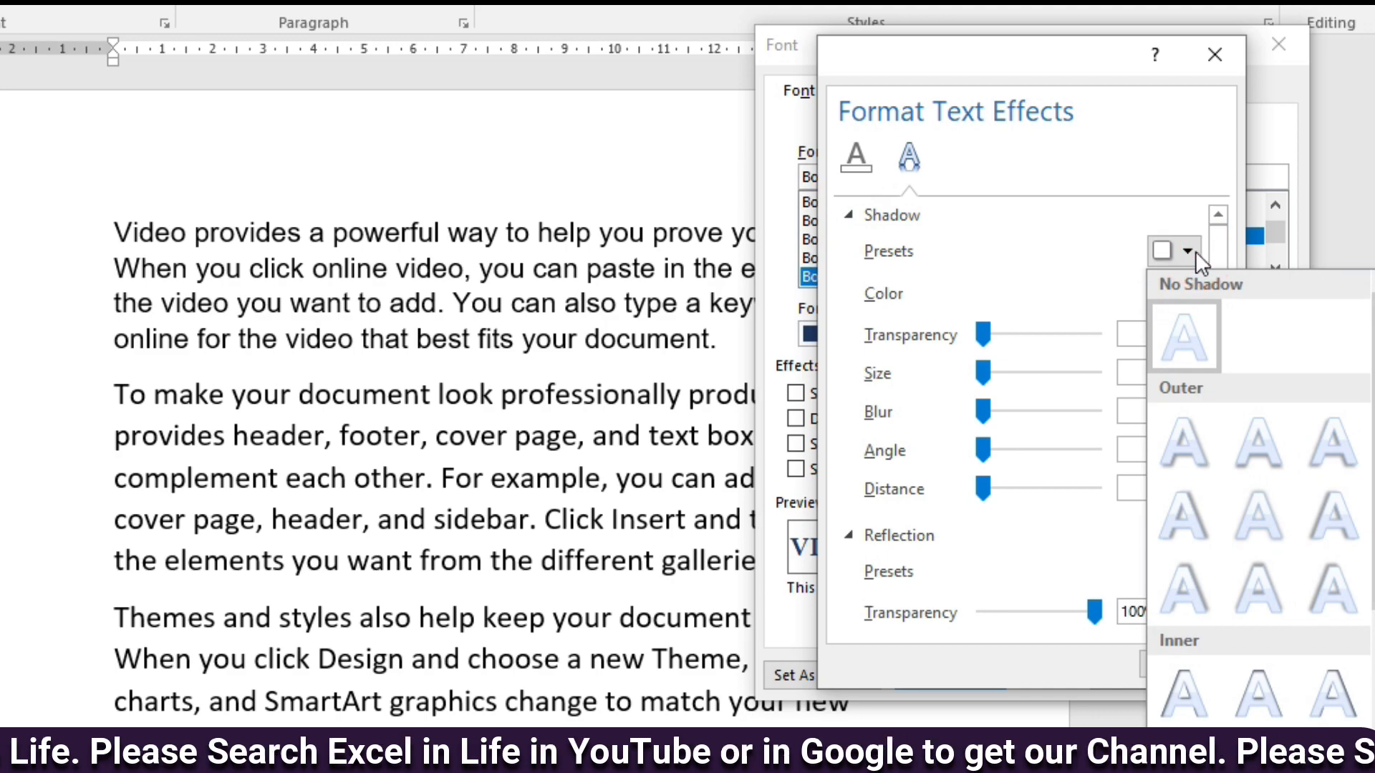
{"action": "left_click", "coordinate": [1045, 562]}
{"action": "left_click", "coordinate": [1181, 658]}
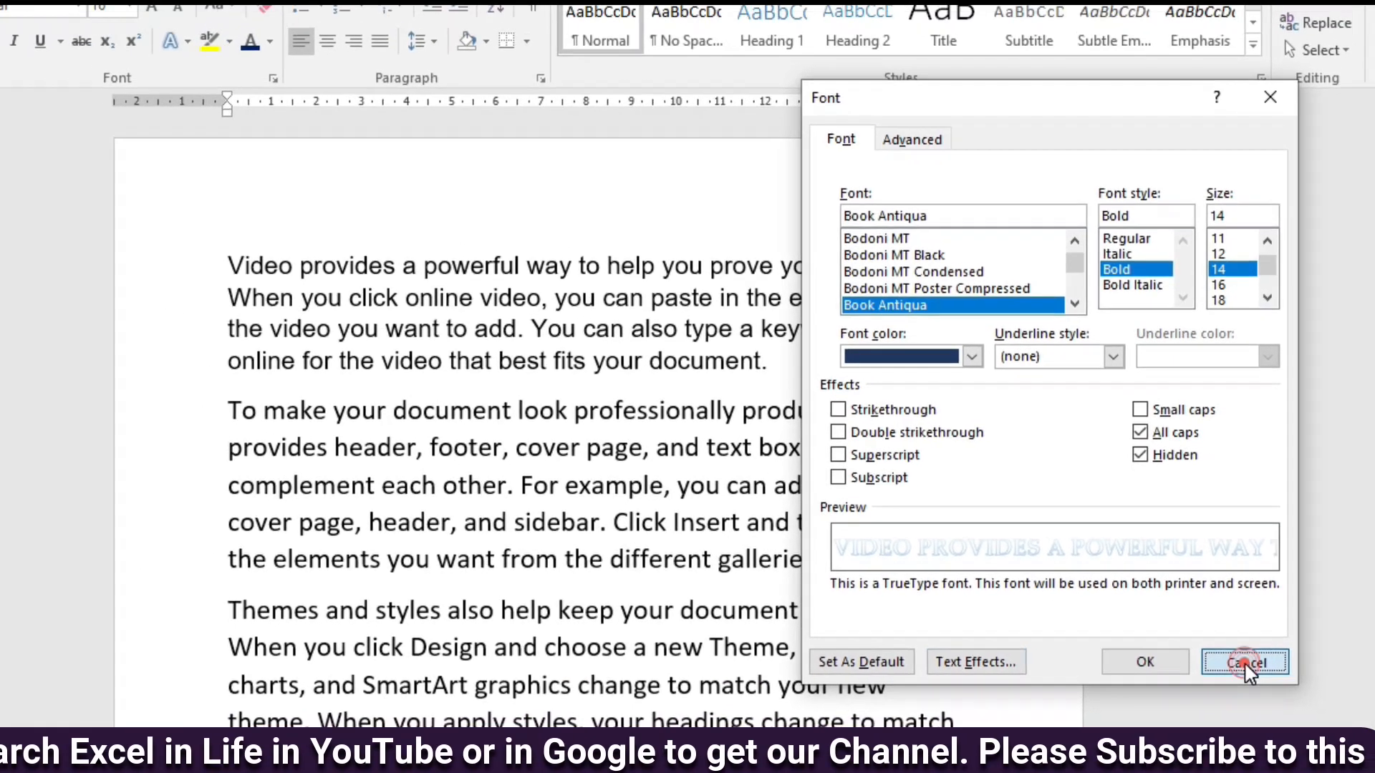
{"action": "left_click", "coordinate": [1248, 680]}
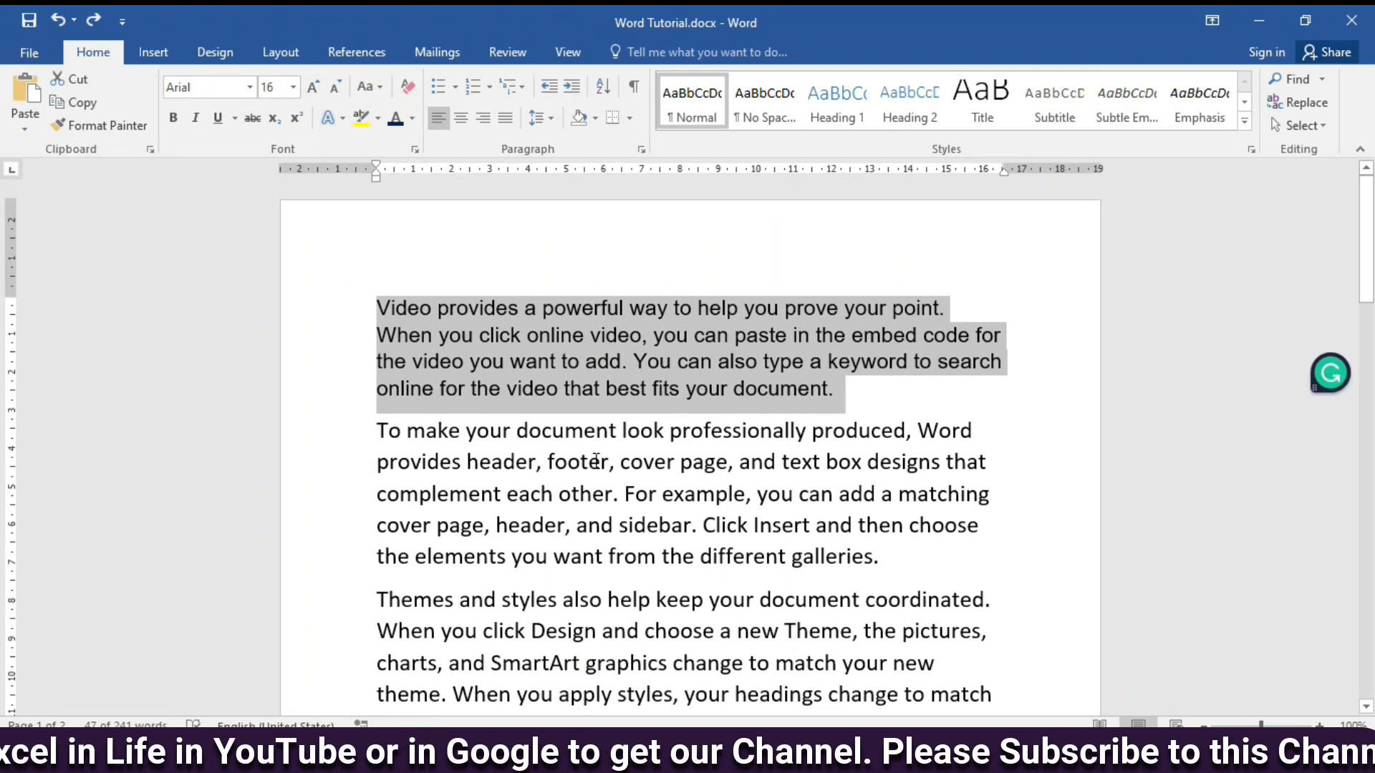
- Apply bold, italic and underline to the first paragraph
{"action": "left_click", "coordinate": [174, 118]}
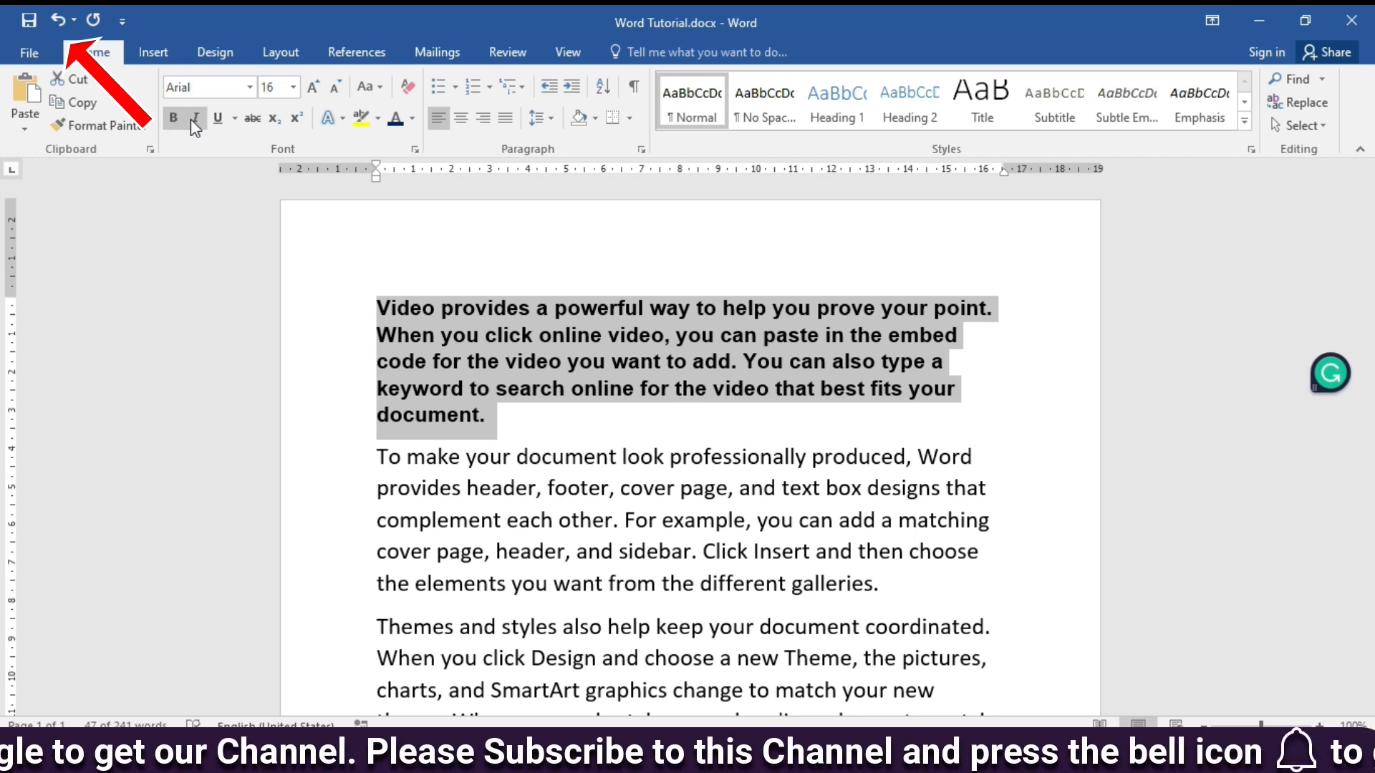
{"action": "left_click", "coordinate": [192, 118]}
{"action": "left_click", "coordinate": [215, 117]}
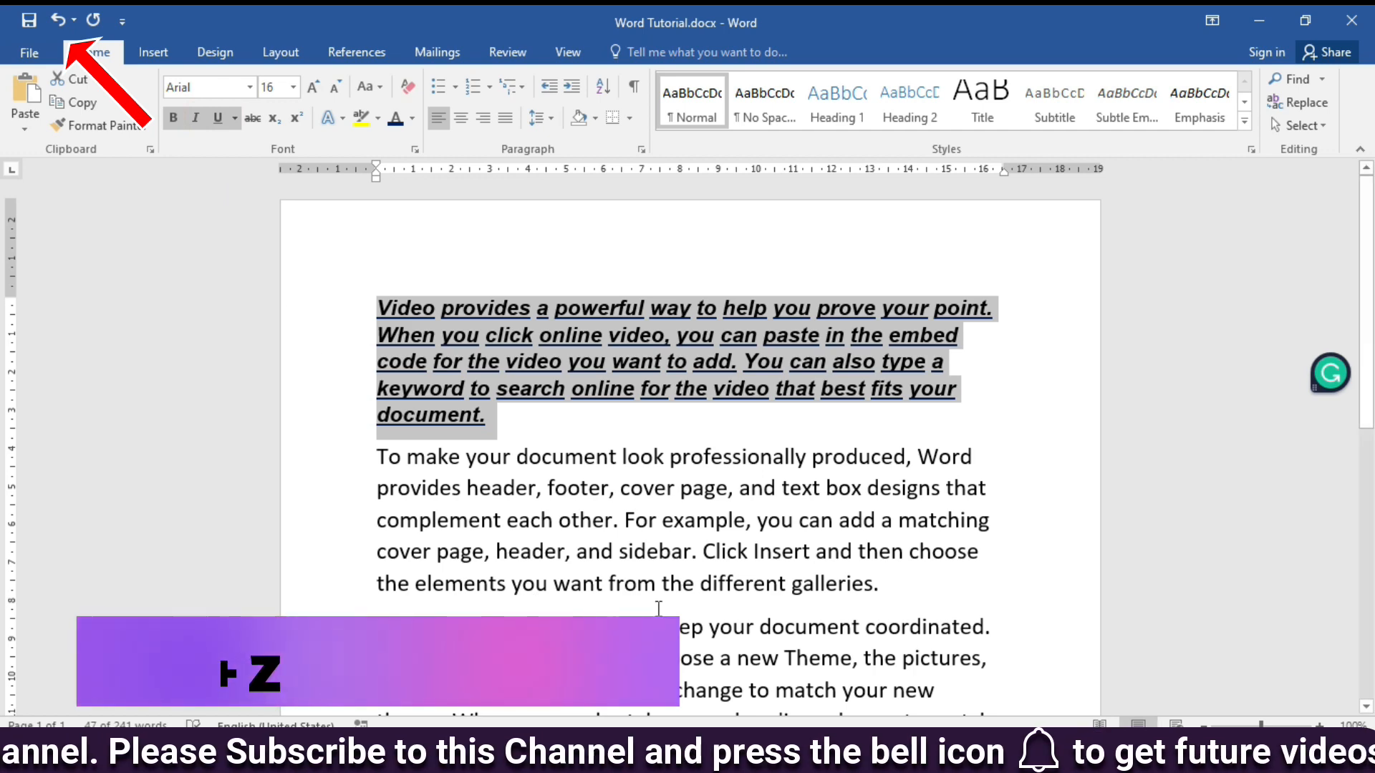
- Undo the underline, and undo the italic and bold formatting together from the undo history
{"action": "key", "text": "ctrl+z"}
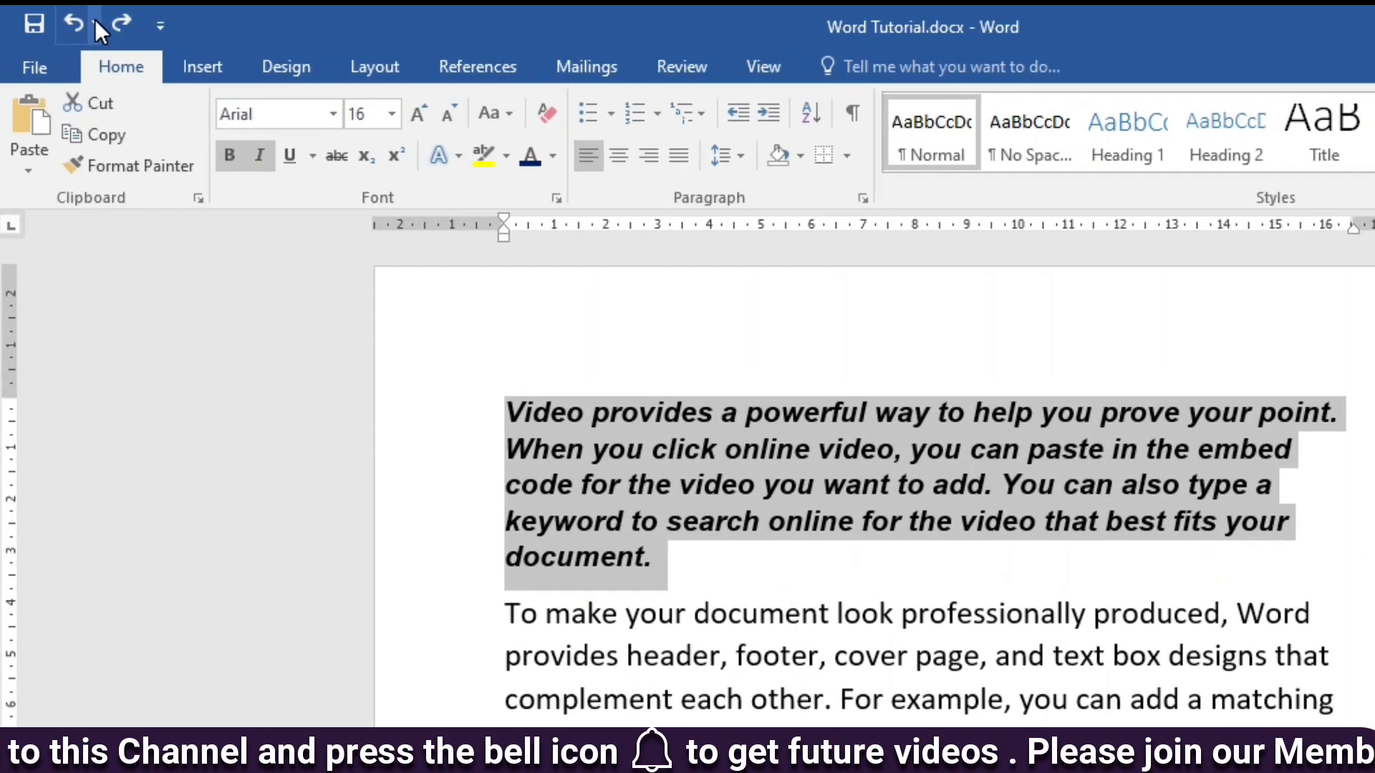
{"action": "left_click", "coordinate": [96, 24]}
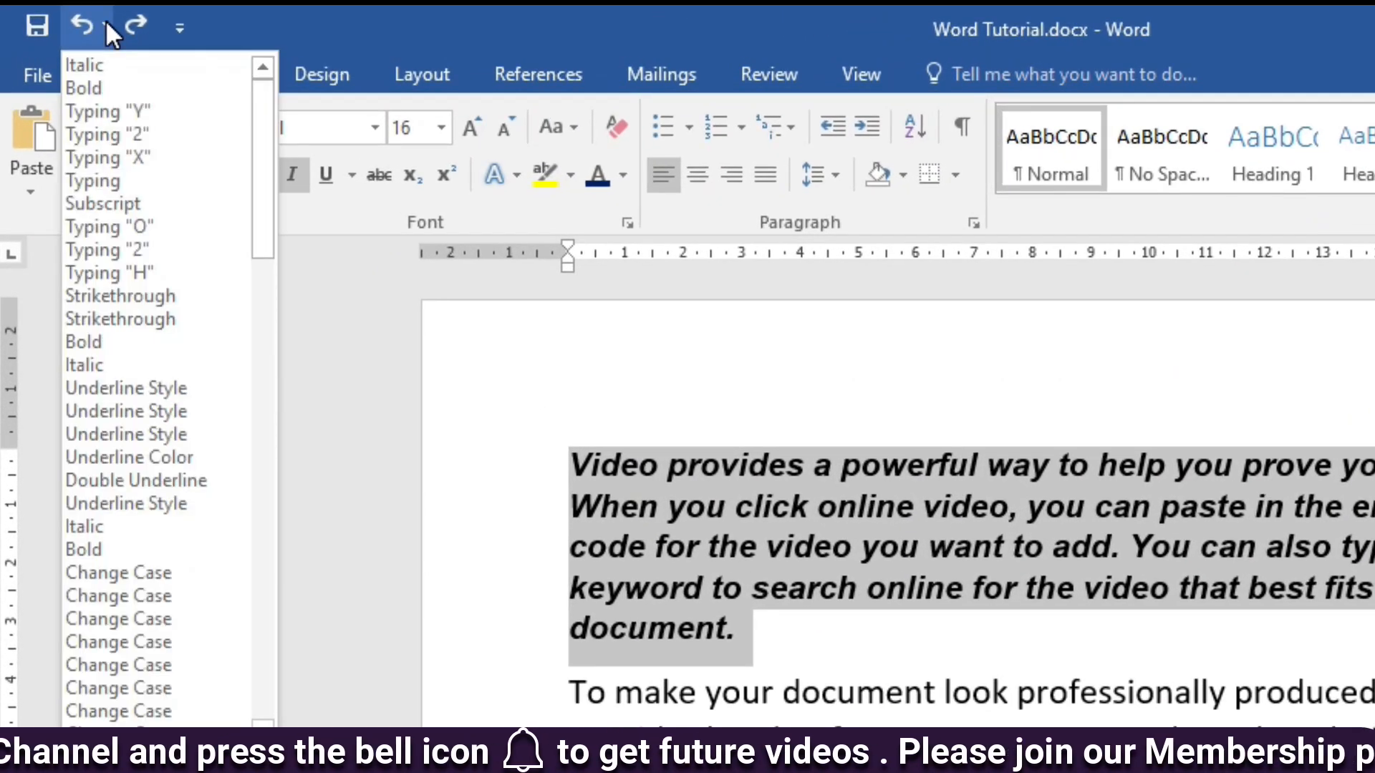
{"action": "left_click", "coordinate": [76, 83]}
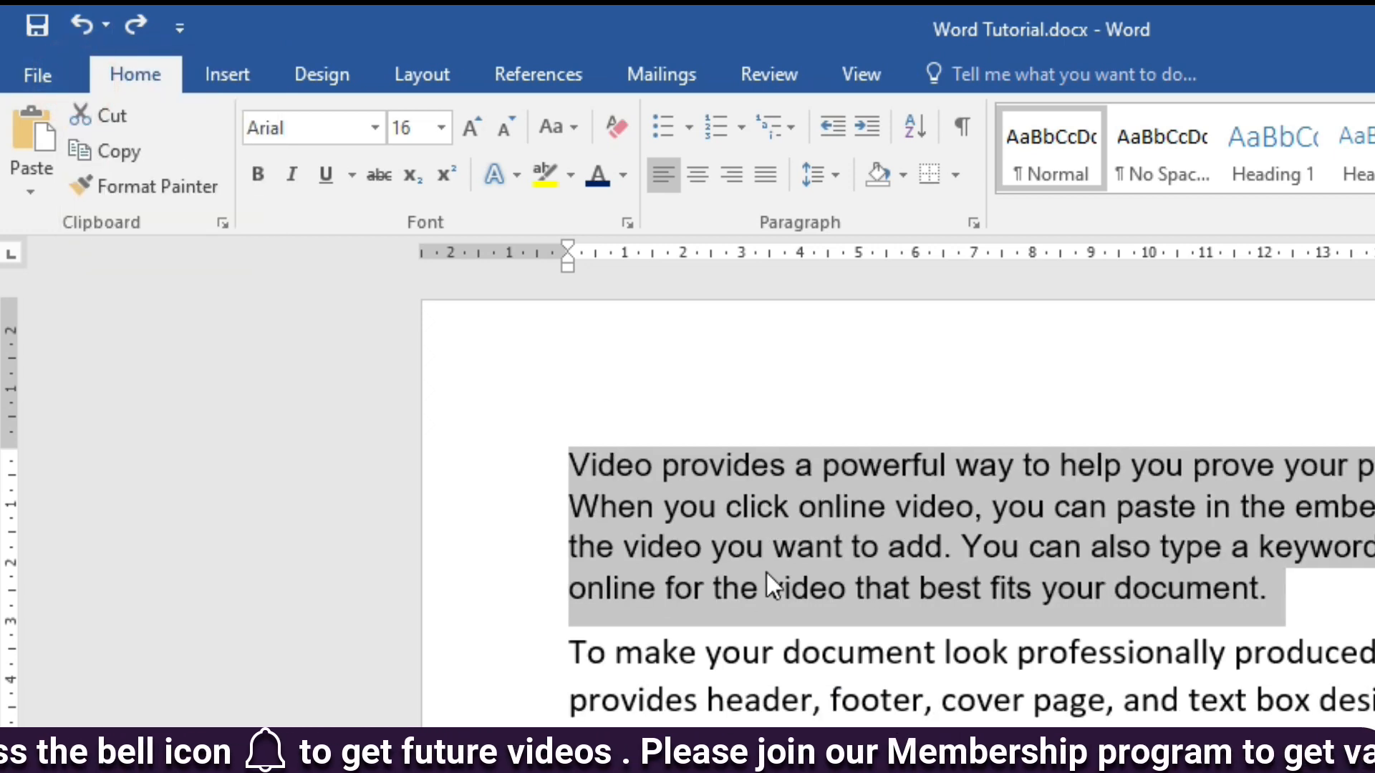
{"action": "left_click", "coordinate": [767, 553]}
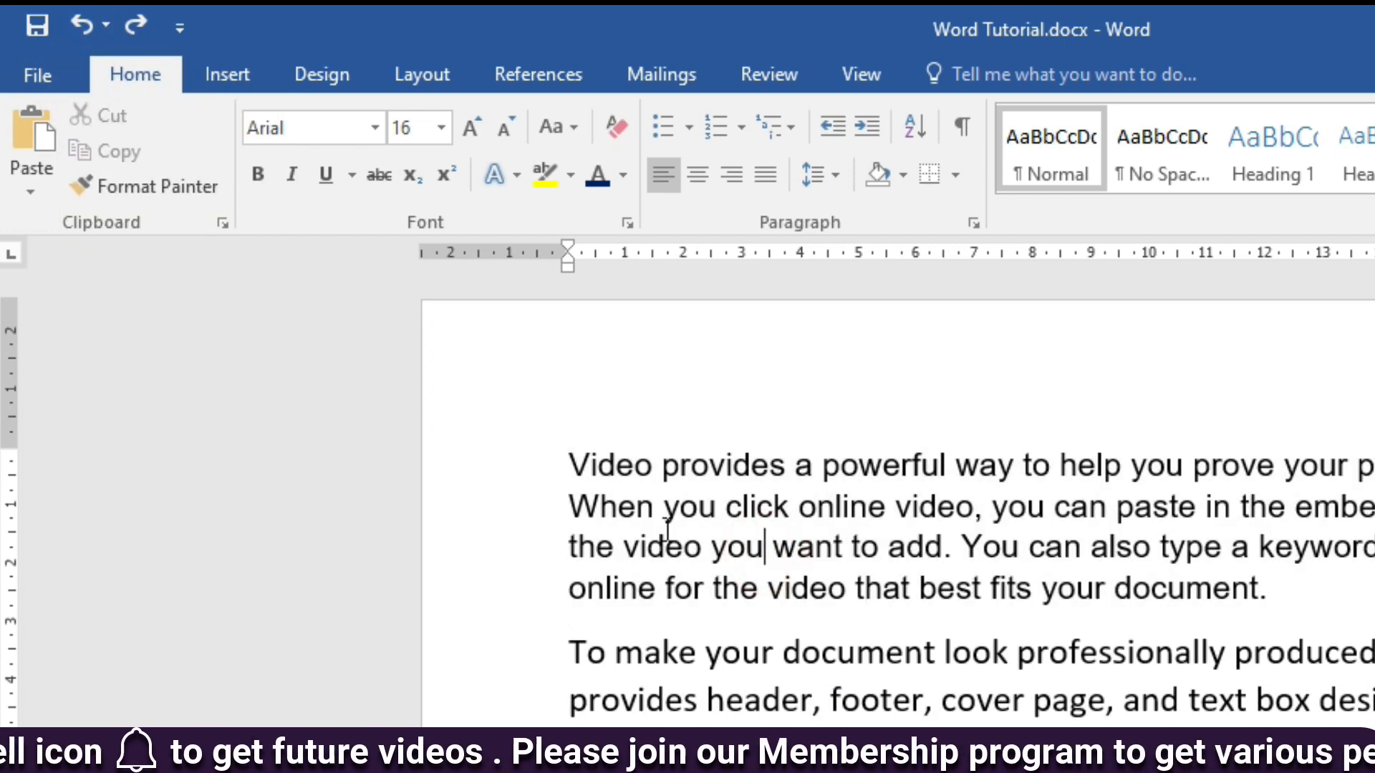
- Redo the bold, italic and underline formatting on the first paragraph, and undo the last two formatting changes
{"action": "left_click", "coordinate": [139, 21]}
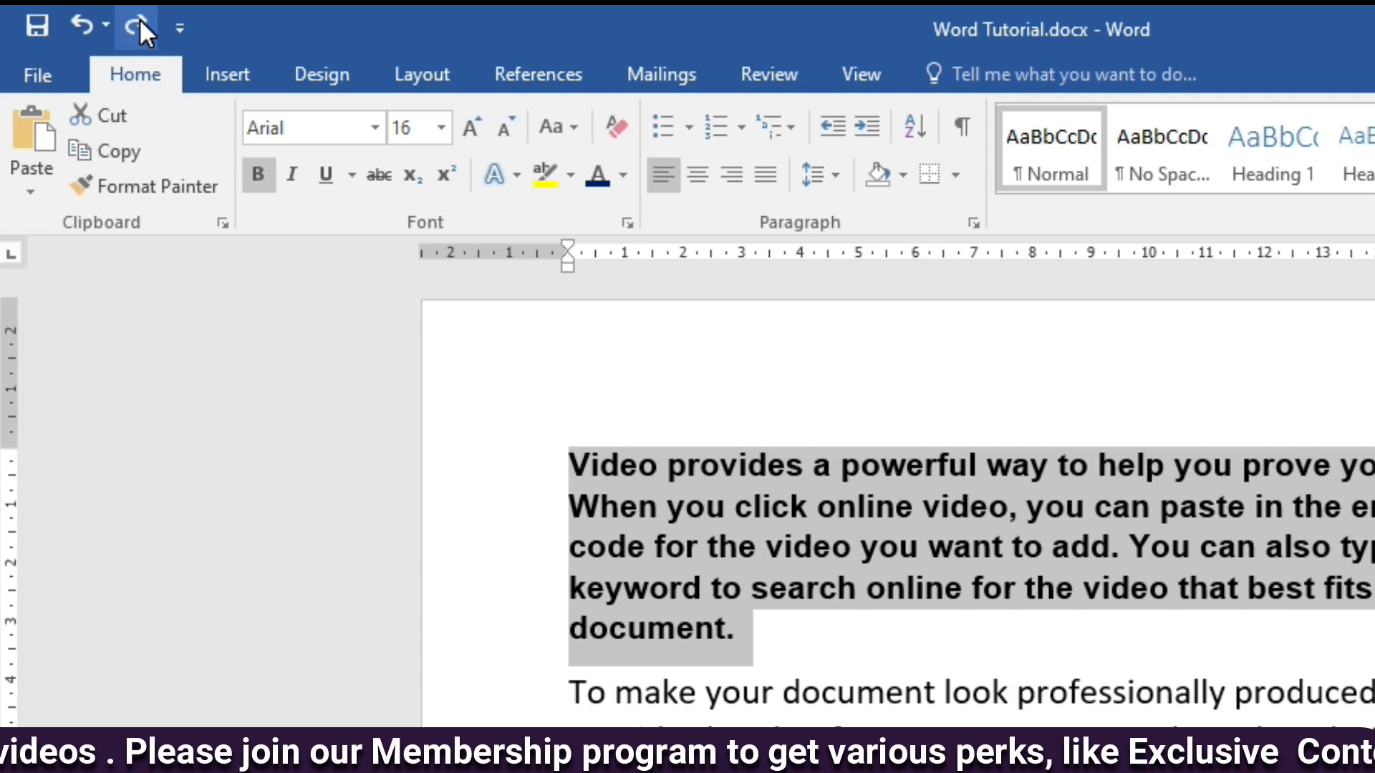
{"action": "left_click", "coordinate": [138, 21]}
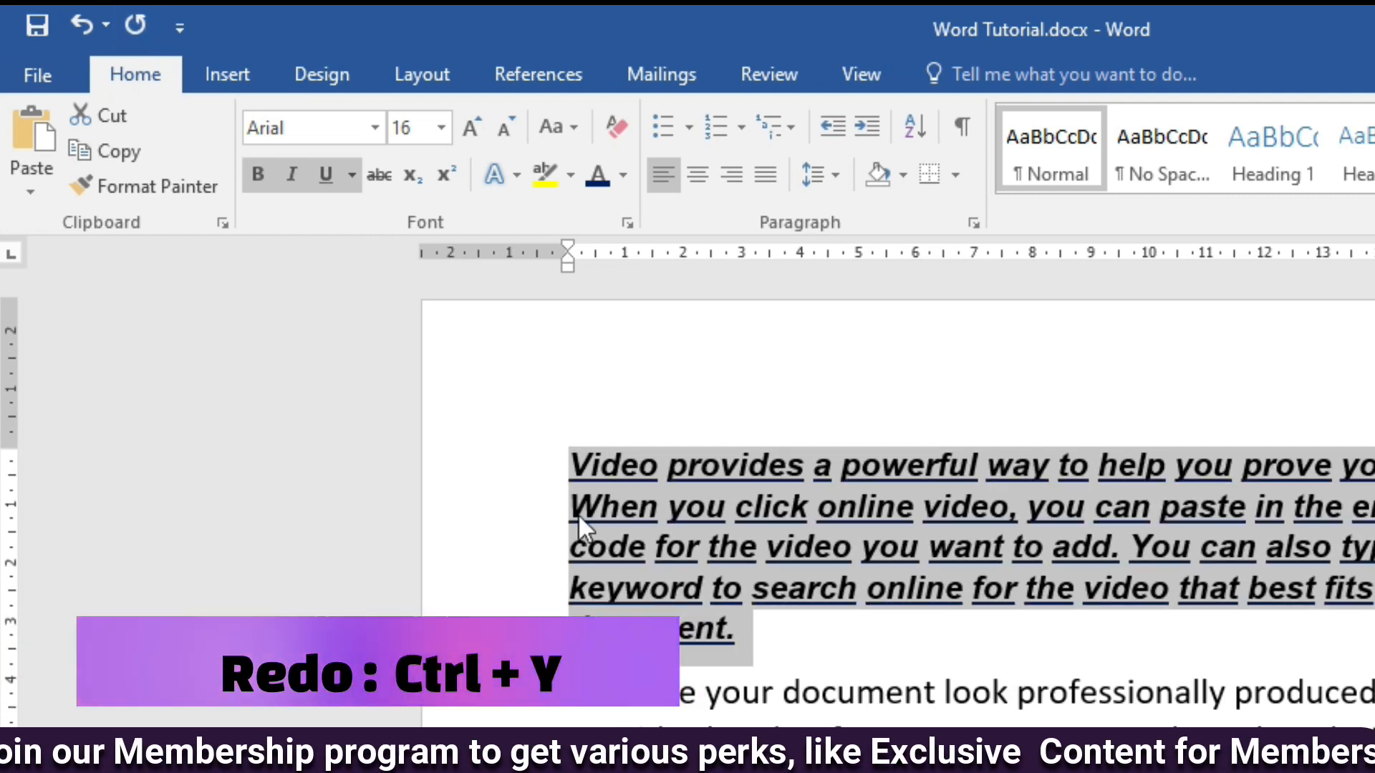
{"action": "key", "text": "ctrl+z"}
{"action": "key", "text": "ctrl+z"}
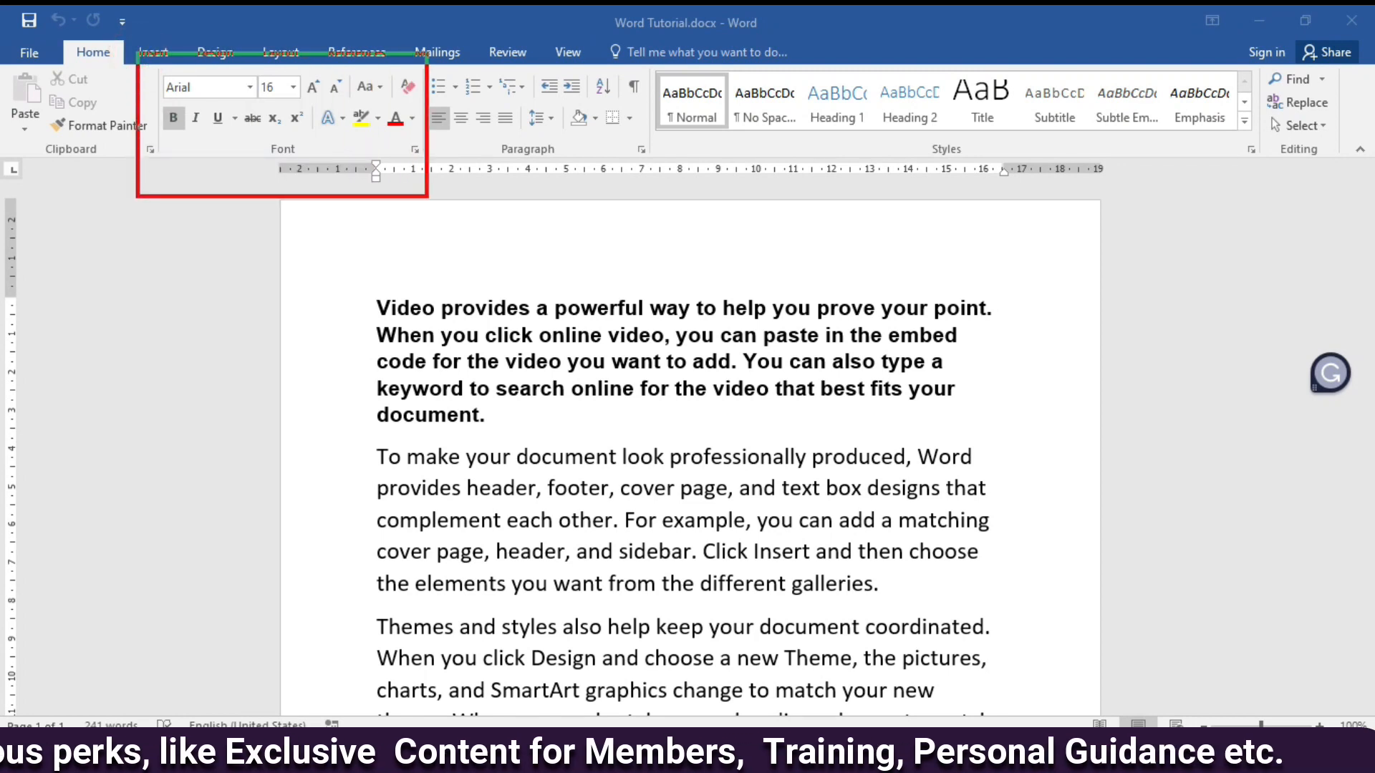
{"action": "left_click", "coordinate": [433, 200]}
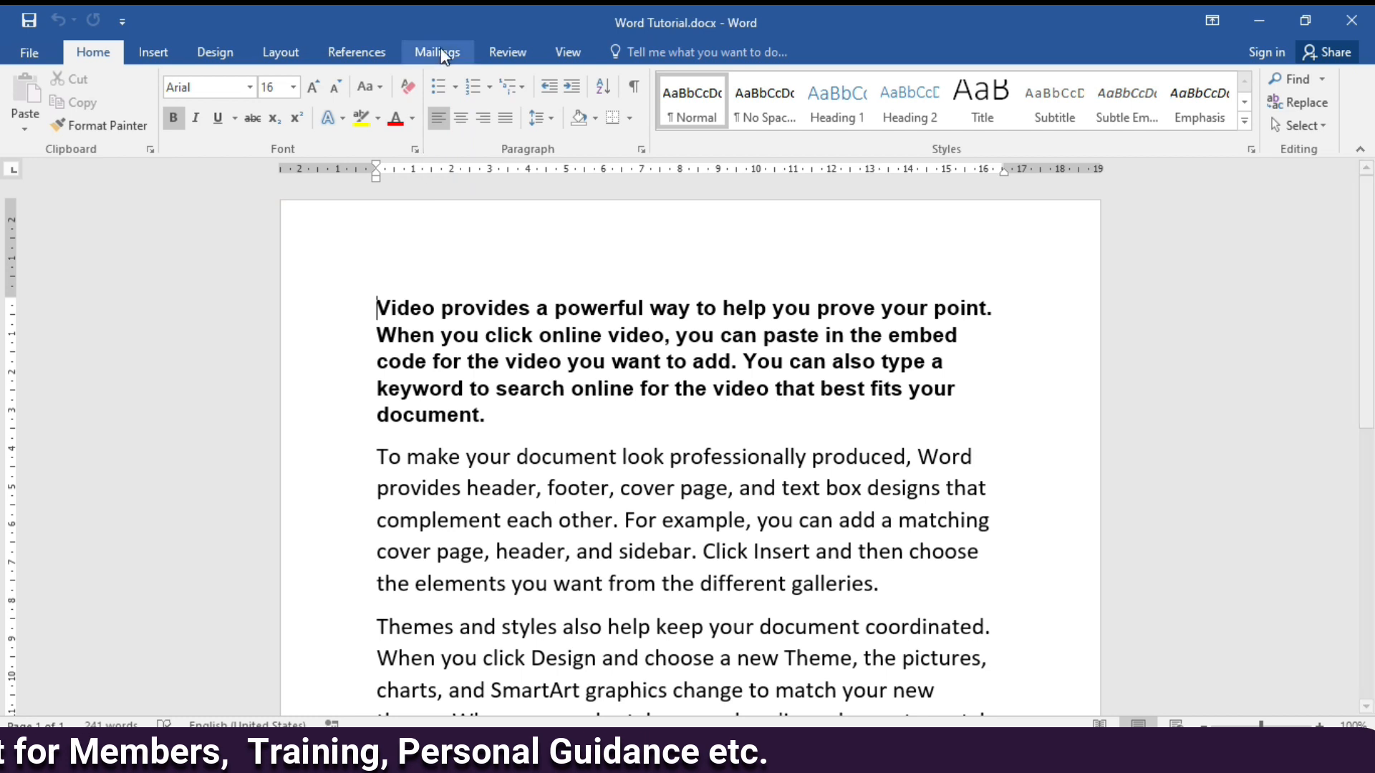